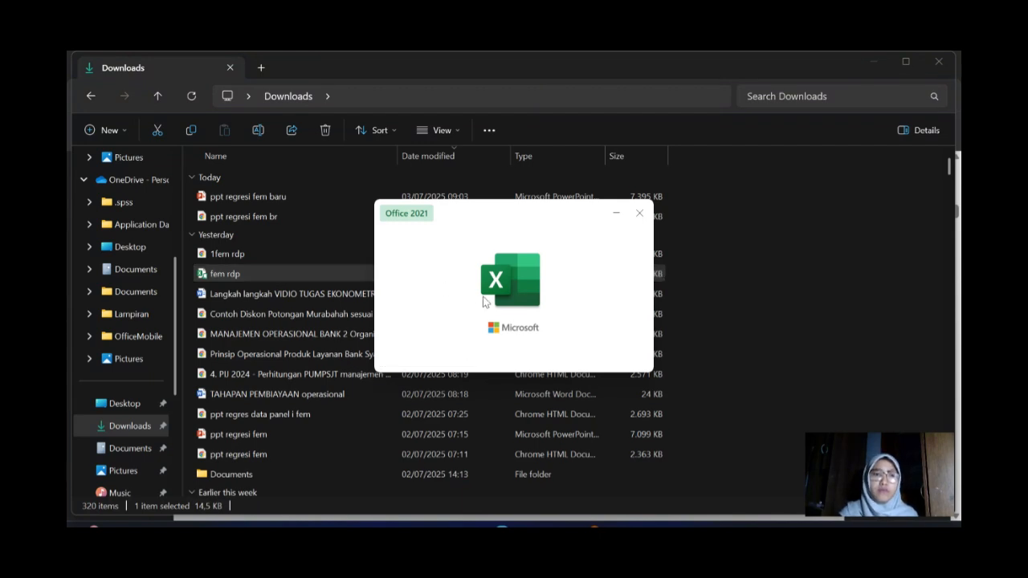
Copy the Y, X1 and X2 columns with their headers and all data rows from the fem rdp sheet
{"action": "scroll", "coordinate": [377, 321], "scroll_direction": "up", "scroll_amount": 6}
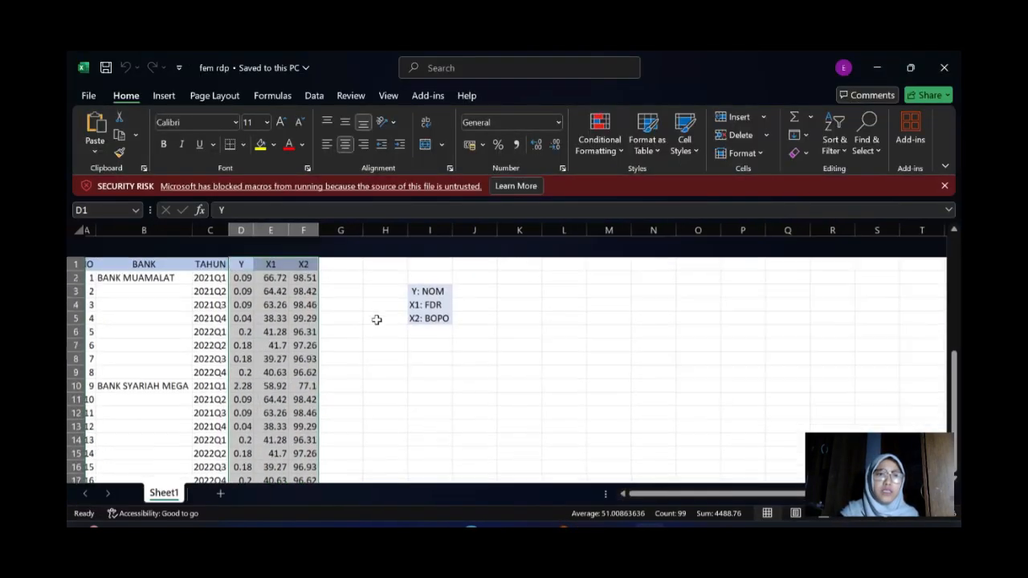
{"action": "left_click", "coordinate": [383, 361]}
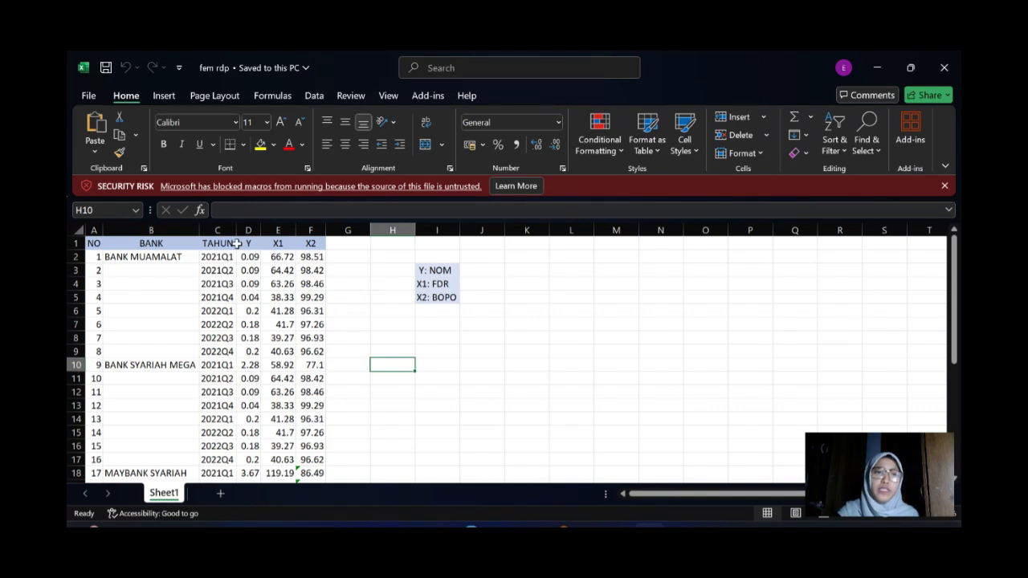
{"action": "left_click_drag", "start_coordinate": [243, 244], "coordinate": [306, 432]}
{"action": "key", "text": "ctrl+c"}
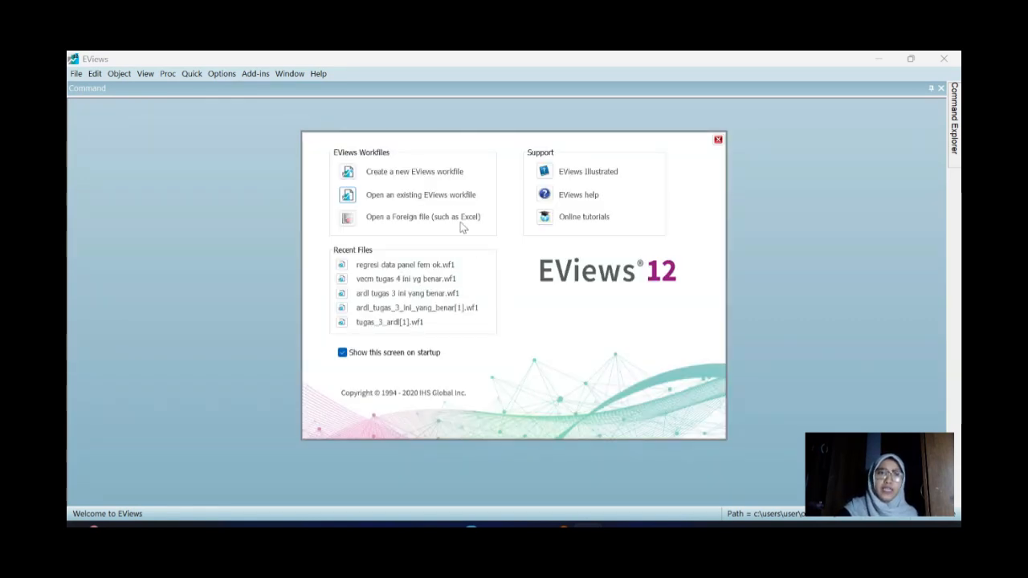
Switch to EViews and start a new workfile with Balanced Panel structure and Quarterly frequency
{"action": "left_click", "coordinate": [422, 174]}
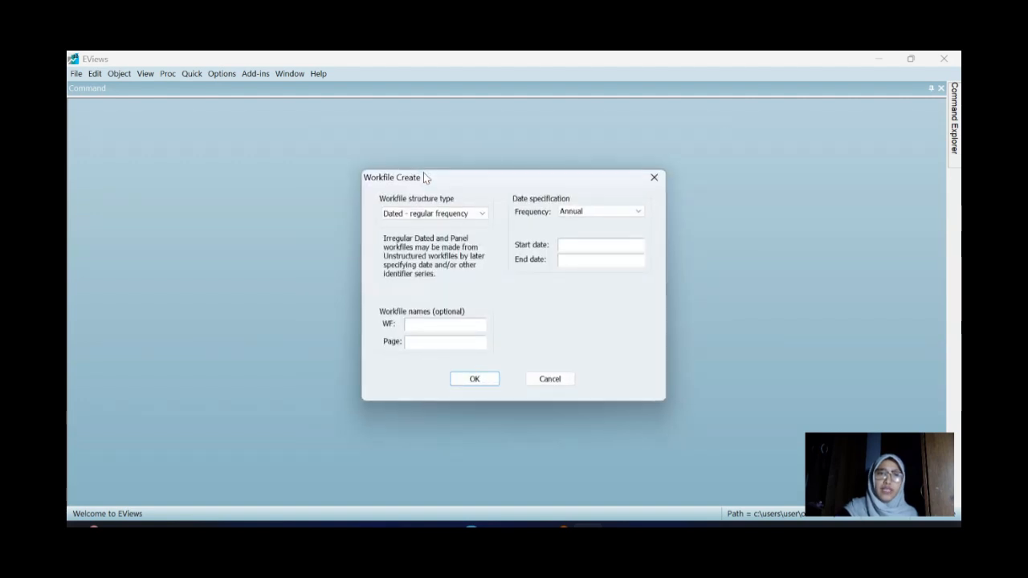
{"action": "left_click", "coordinate": [440, 213]}
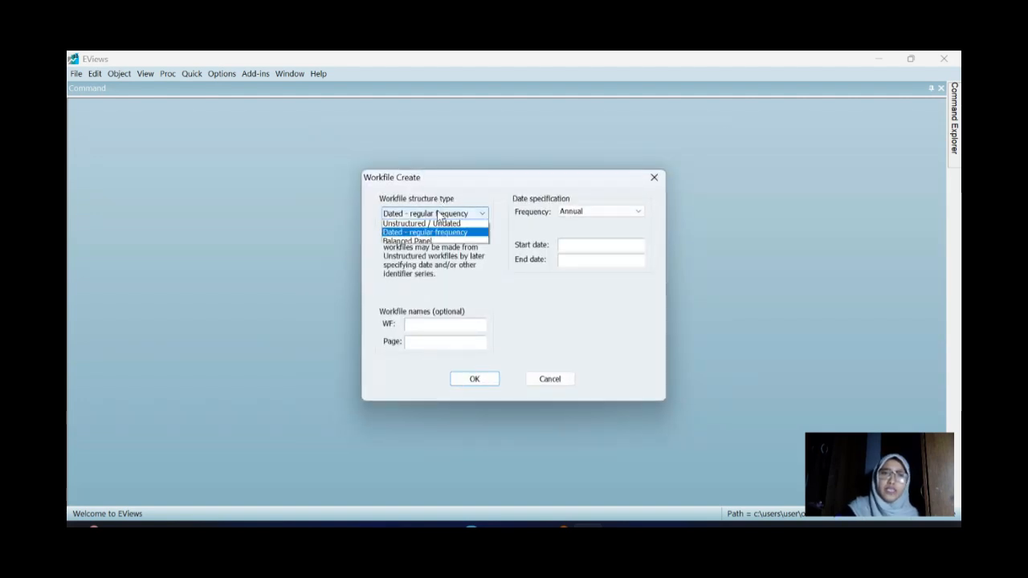
{"action": "left_click", "coordinate": [434, 242]}
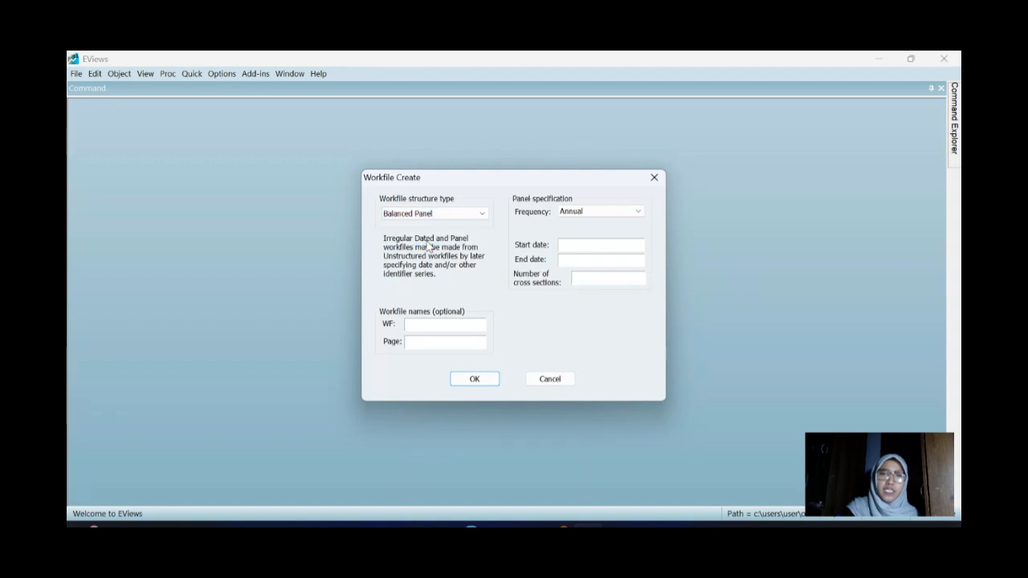
{"action": "left_click", "coordinate": [607, 212]}
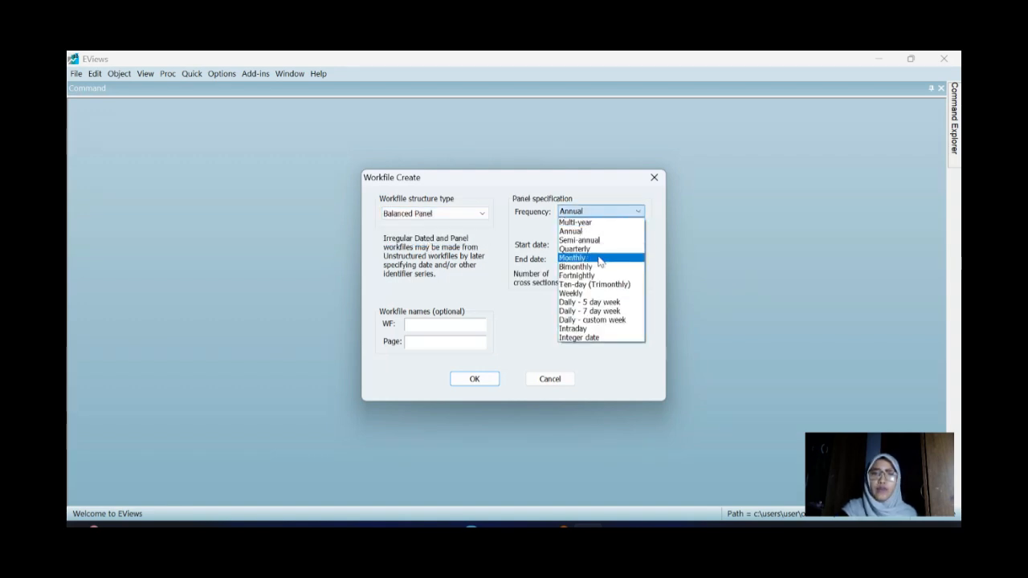
{"action": "left_click", "coordinate": [593, 251]}
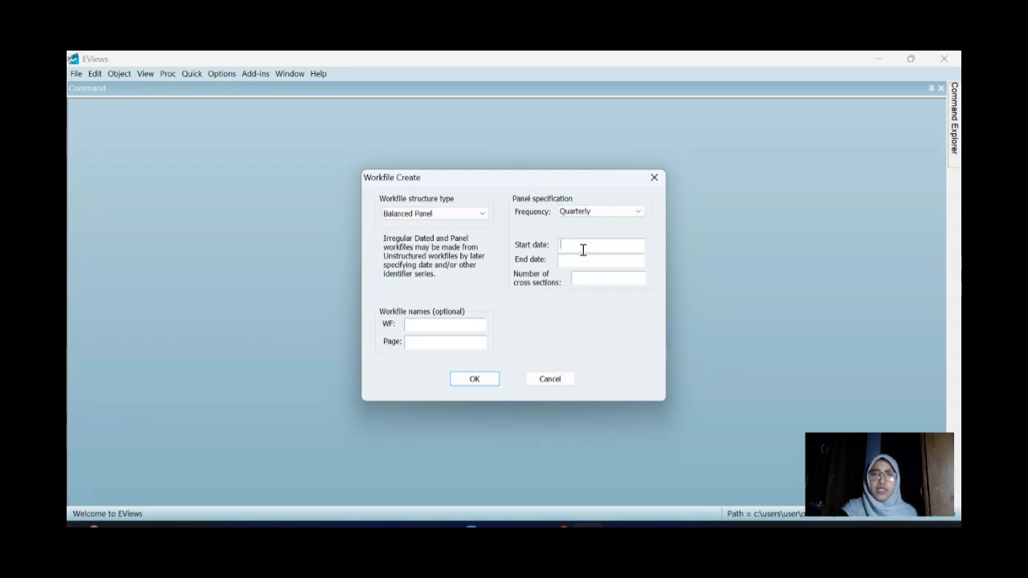
Set the panel's start date to 2021, end date to 2022 and number of cross sections to 4, and create the workfile
{"action": "left_click", "coordinate": [584, 250]}
{"action": "type", "text": "2021"}
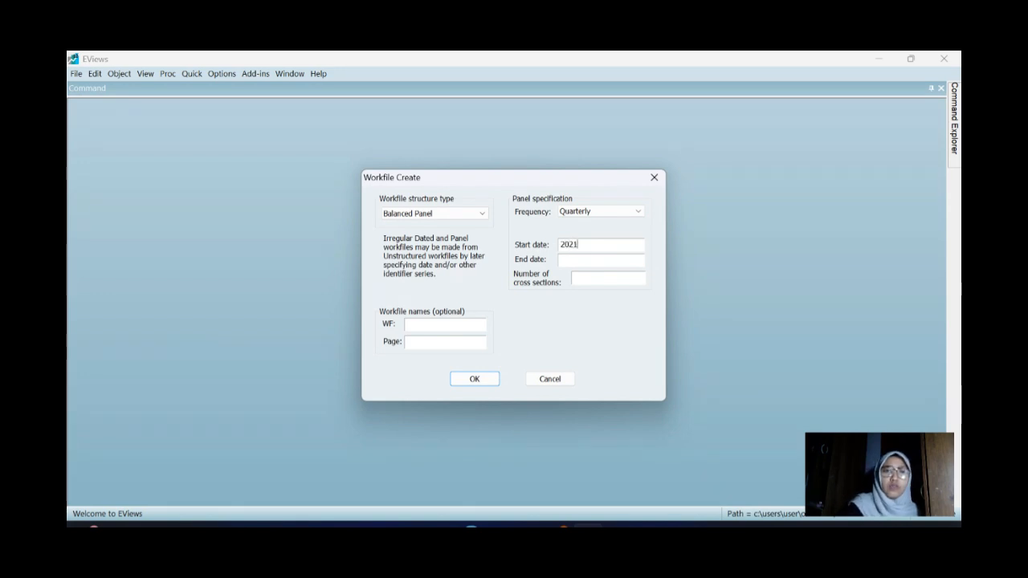
{"action": "left_click", "coordinate": [580, 261]}
{"action": "type", "text": "2"}
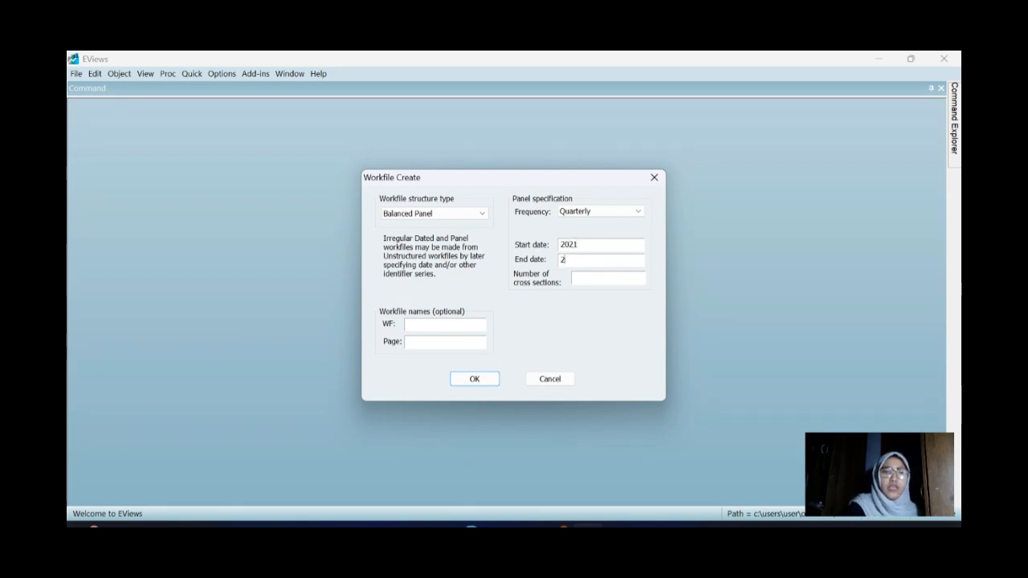
{"action": "type", "text": "022"}
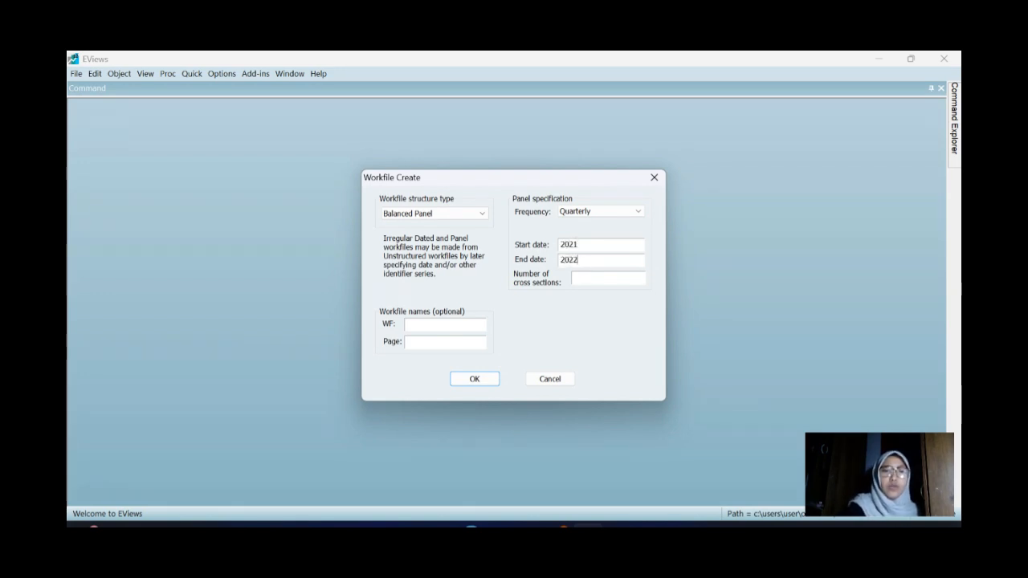
{"action": "left_click", "coordinate": [593, 280]}
{"action": "type", "text": "4"}
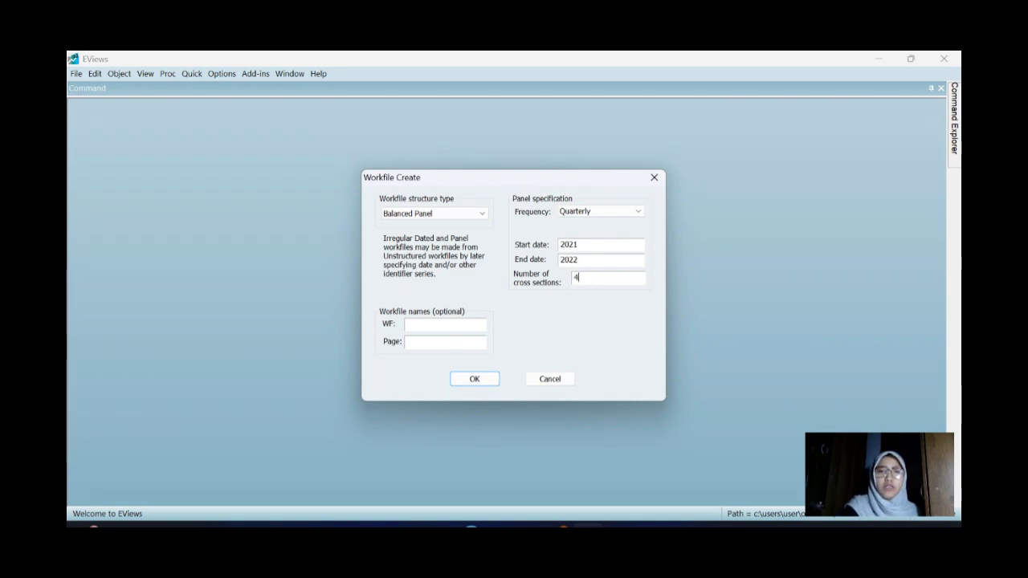
{"action": "left_click", "coordinate": [476, 380]}
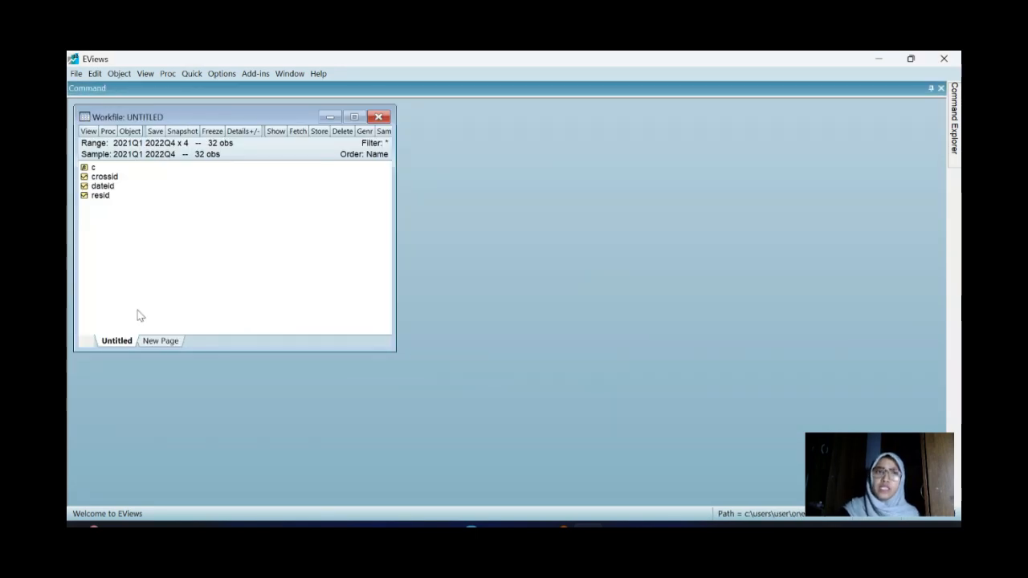
Open an empty group beside the workfile window and paste the copied Y, X1 and X2 data, with the names in the header row
{"action": "left_click", "coordinate": [192, 77]}
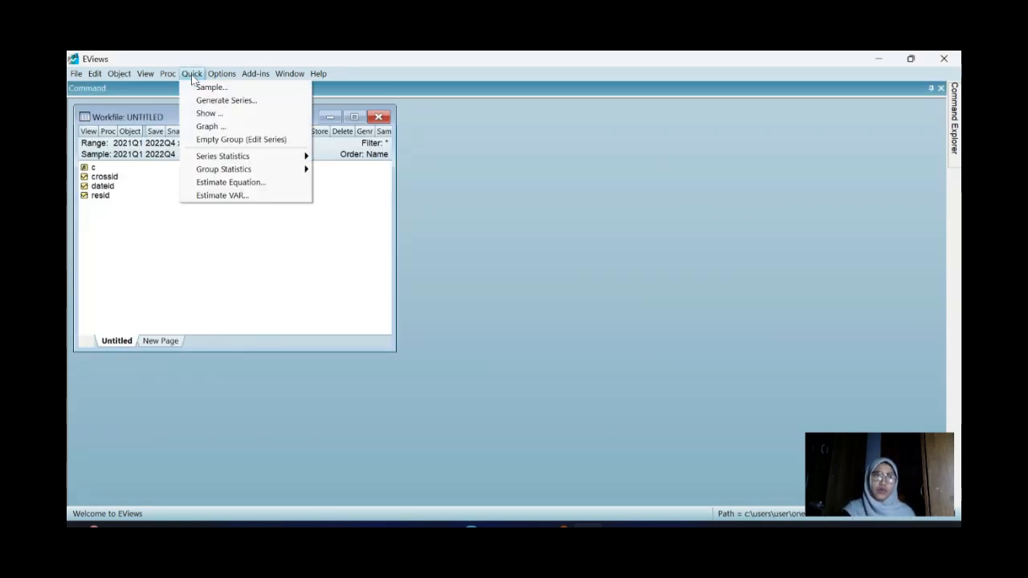
{"action": "left_click", "coordinate": [233, 141]}
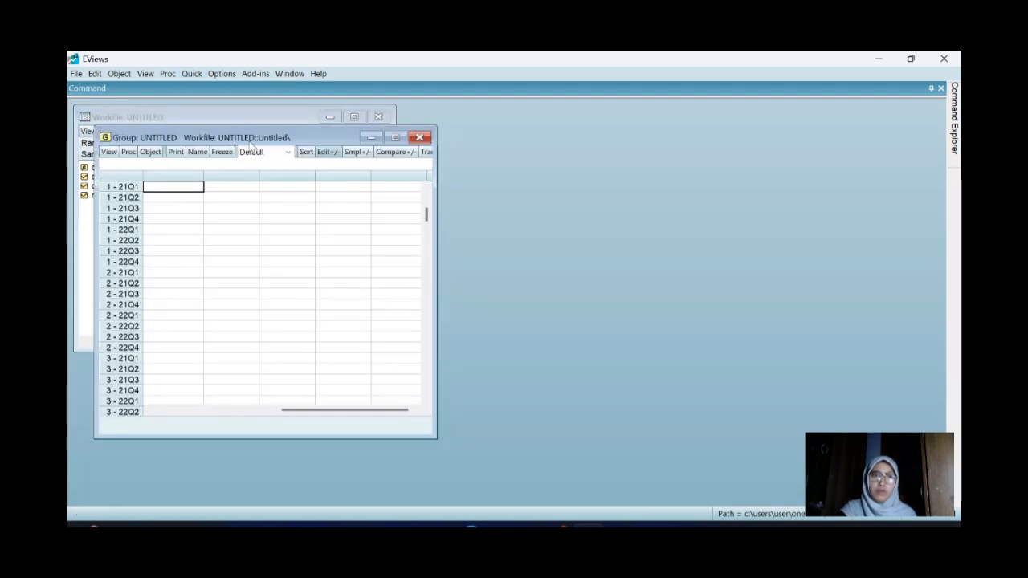
{"action": "left_click_drag", "start_coordinate": [263, 138], "coordinate": [474, 136]}
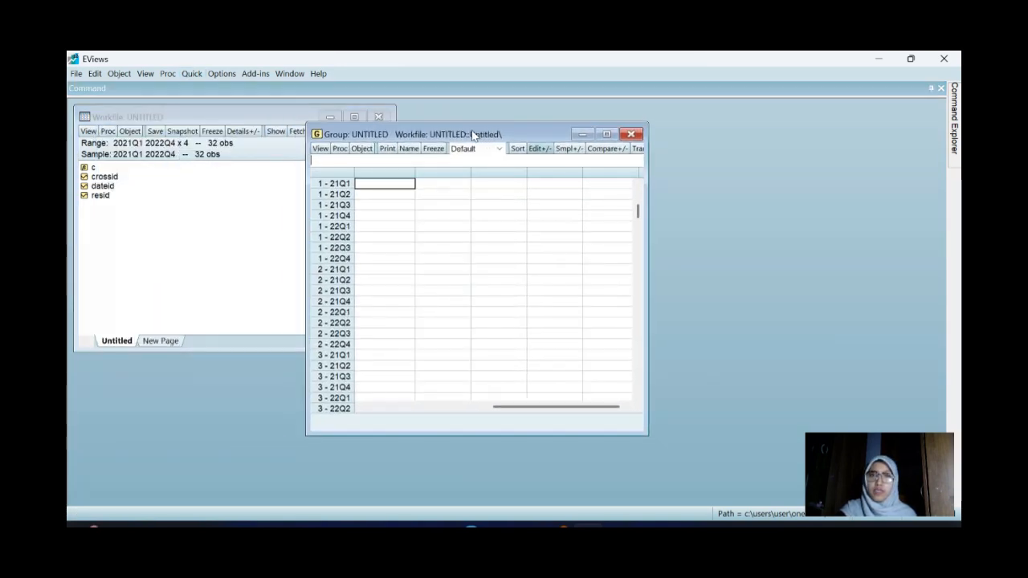
{"action": "left_click_drag", "start_coordinate": [635, 212], "coordinate": [641, 190]}
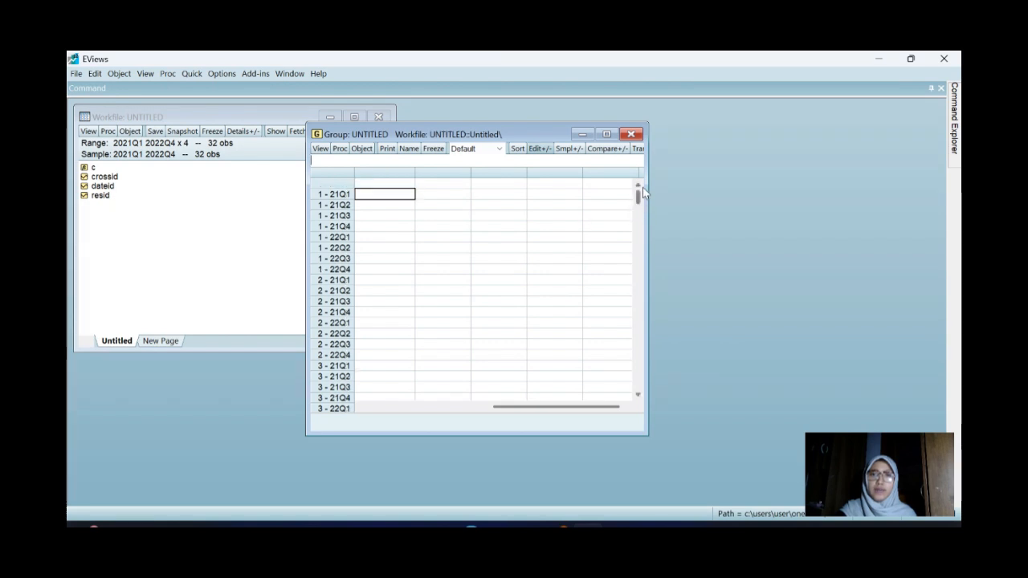
{"action": "left_click", "coordinate": [369, 185]}
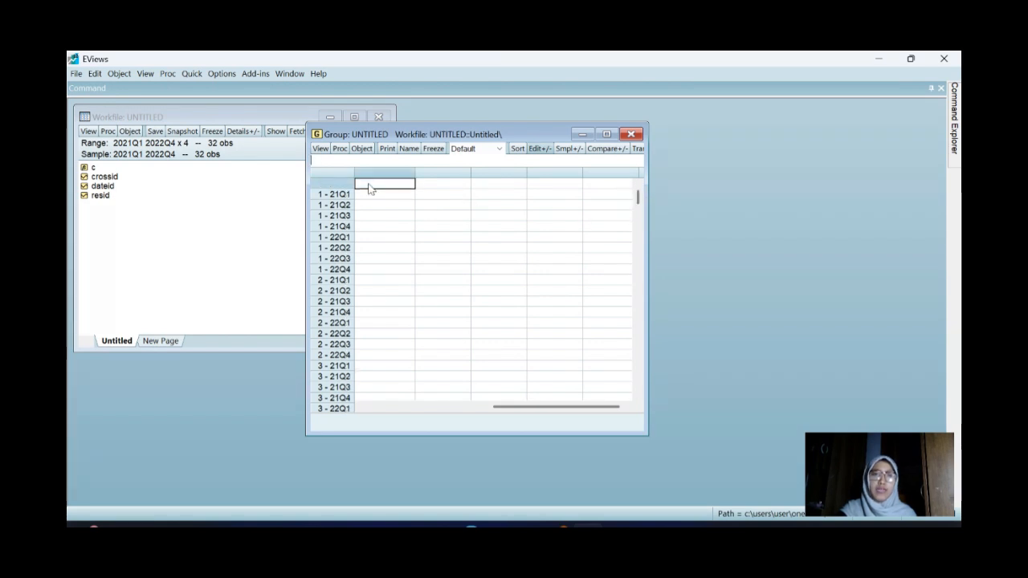
{"action": "key", "text": "ctrl+v"}
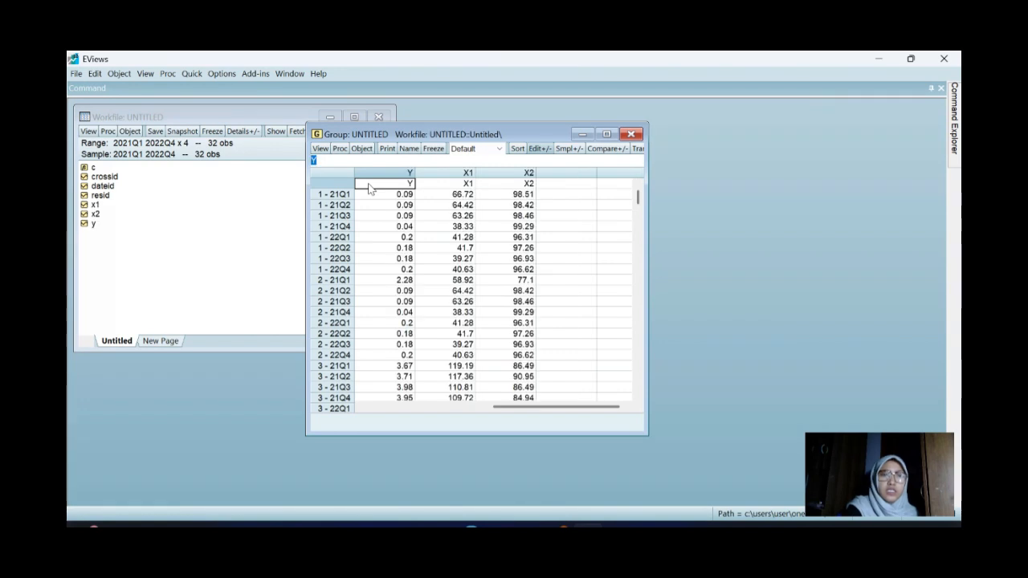
{"action": "left_click_drag", "start_coordinate": [395, 134], "coordinate": [522, 120]}
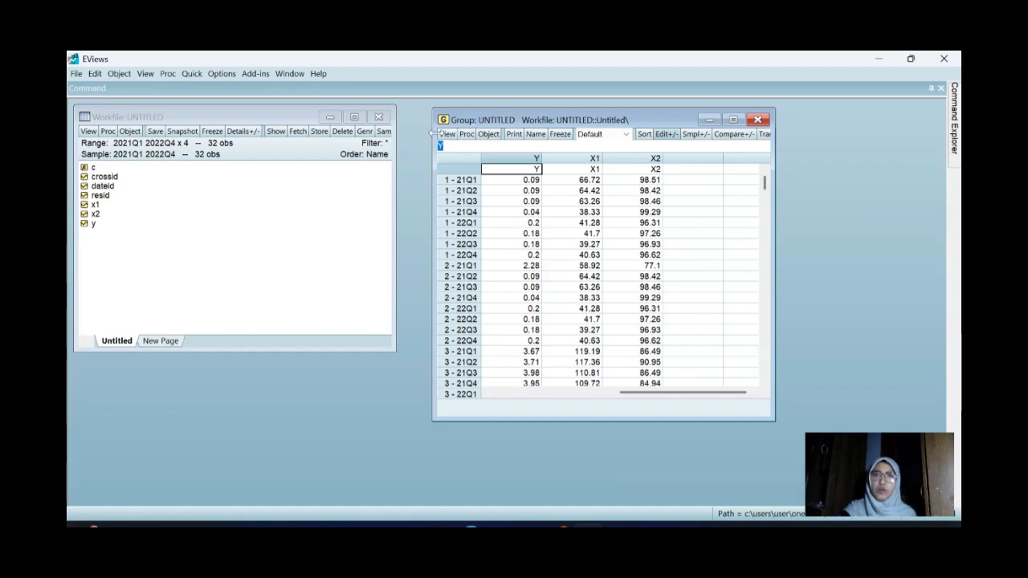
Display the group's common-sample descriptive statistics and freeze the output as a table
{"action": "left_click", "coordinate": [446, 133]}
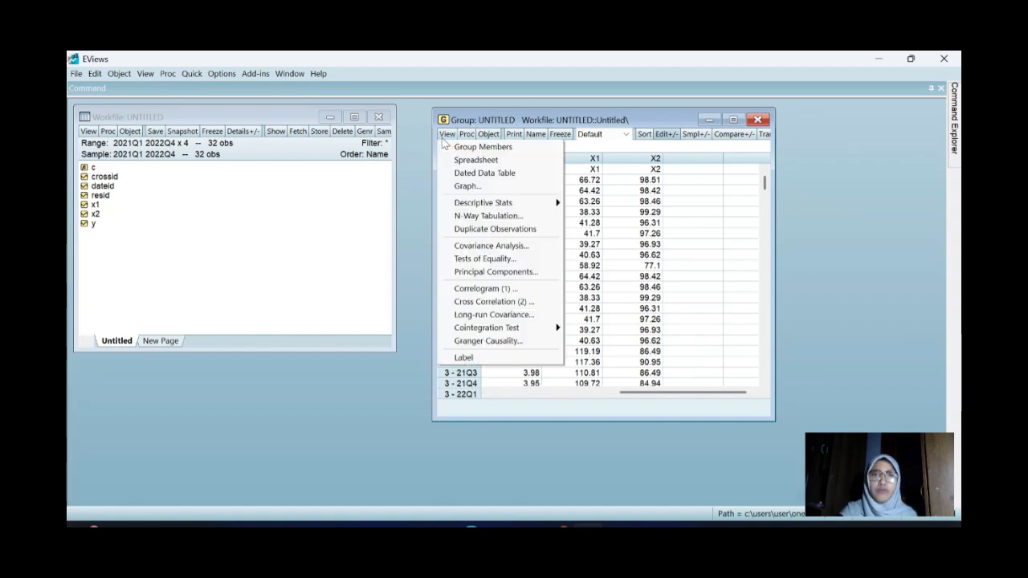
{"action": "mouse_move", "coordinate": [486, 202]}
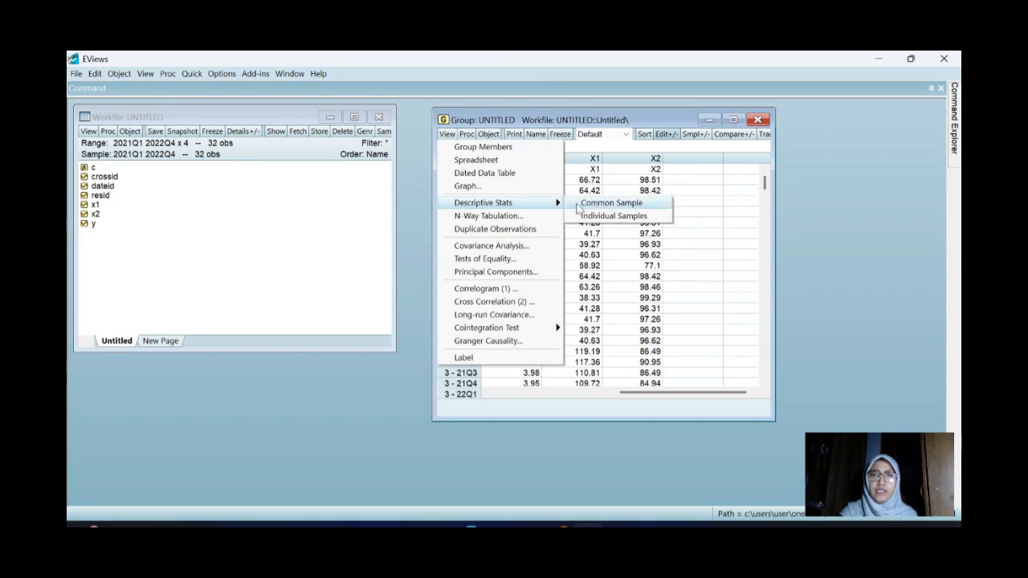
{"action": "left_click", "coordinate": [611, 203]}
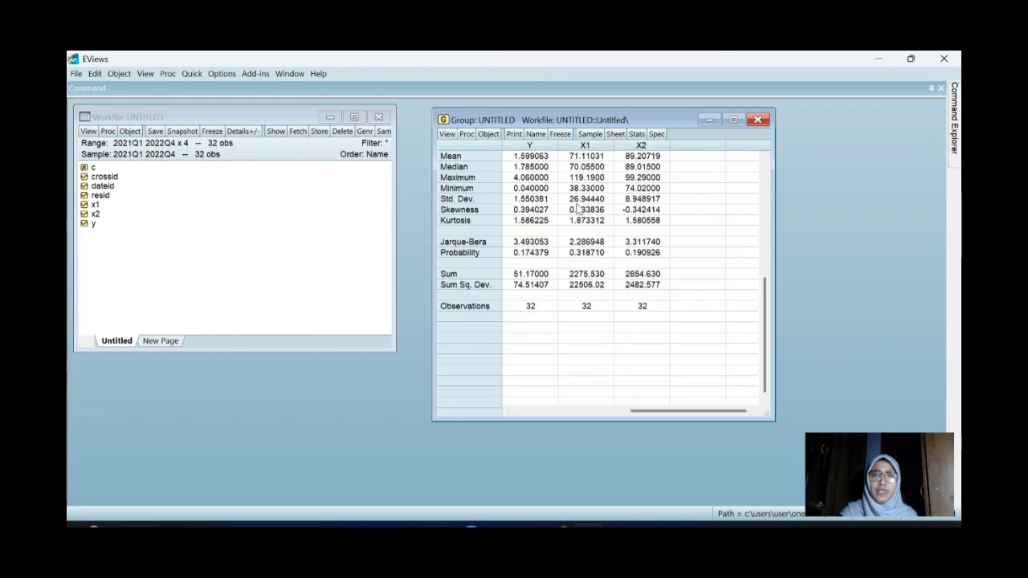
{"action": "left_click", "coordinate": [559, 135]}
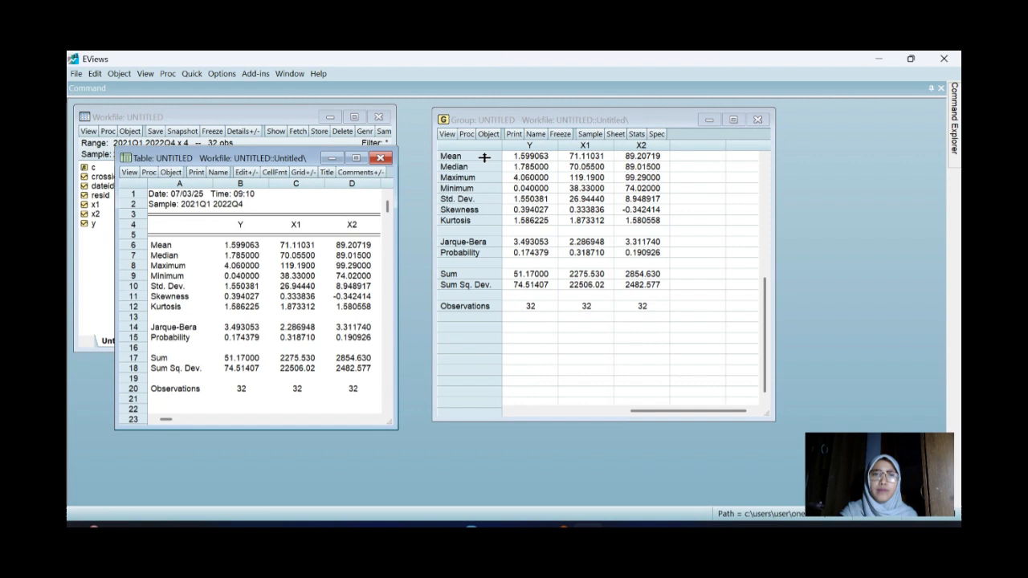
Name the frozen descriptive statistics table _1_deskriptif
{"action": "left_click", "coordinate": [218, 173]}
{"action": "type", "text": "_"}
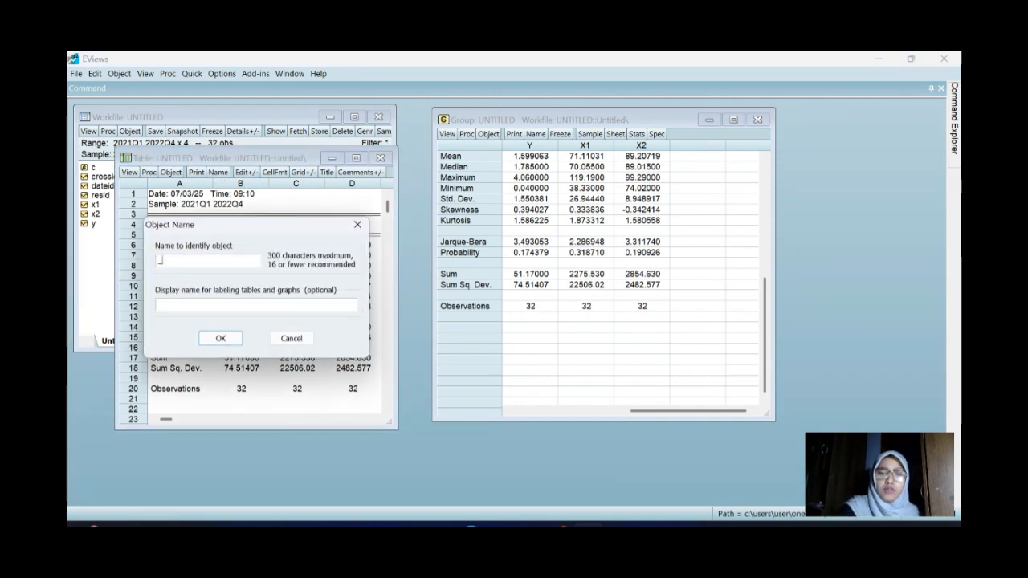
{"action": "type", "text": "1_"}
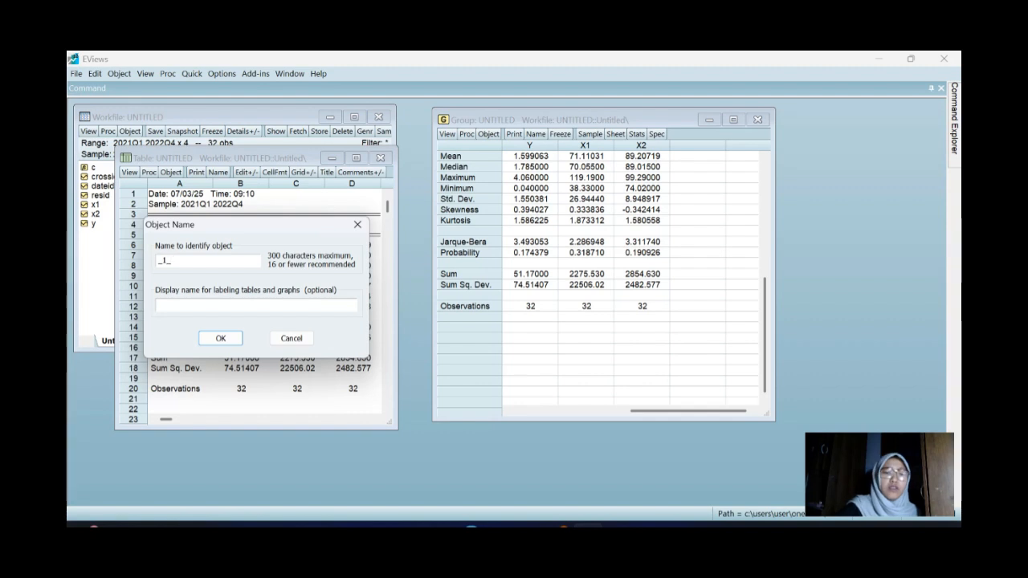
{"action": "type", "text": "deskri"}
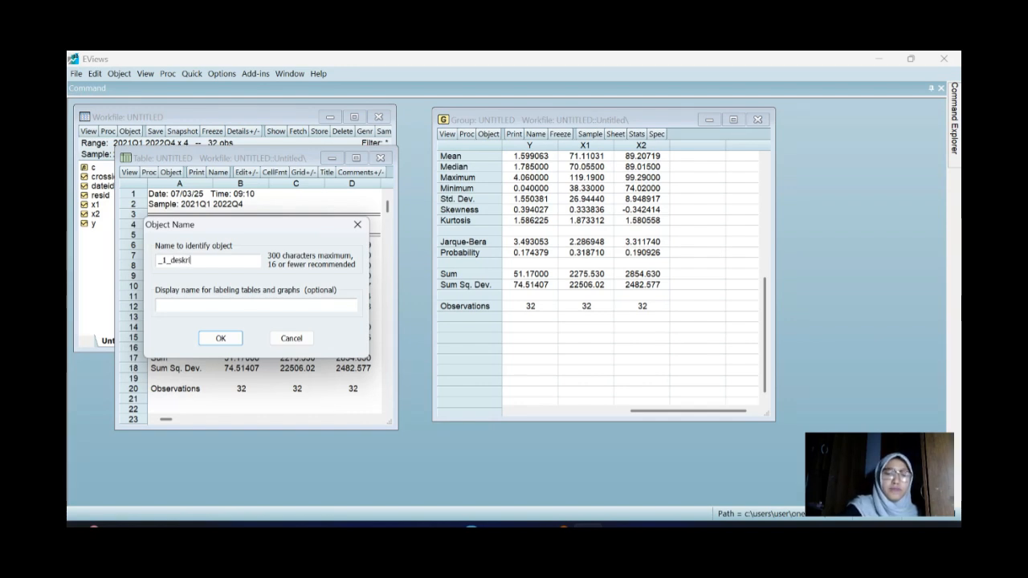
{"action": "type", "text": "ptif"}
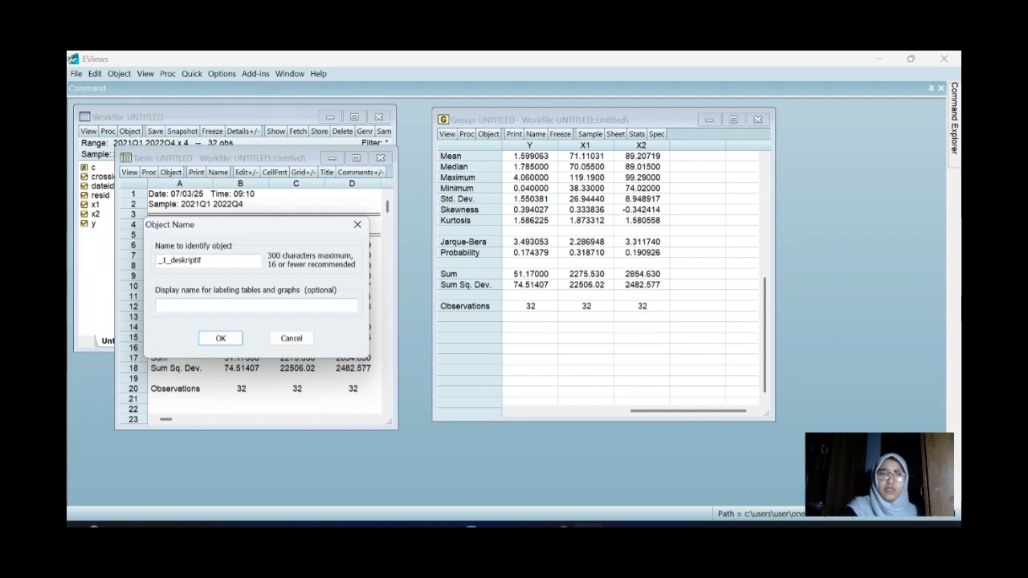
{"action": "key", "text": "Return"}
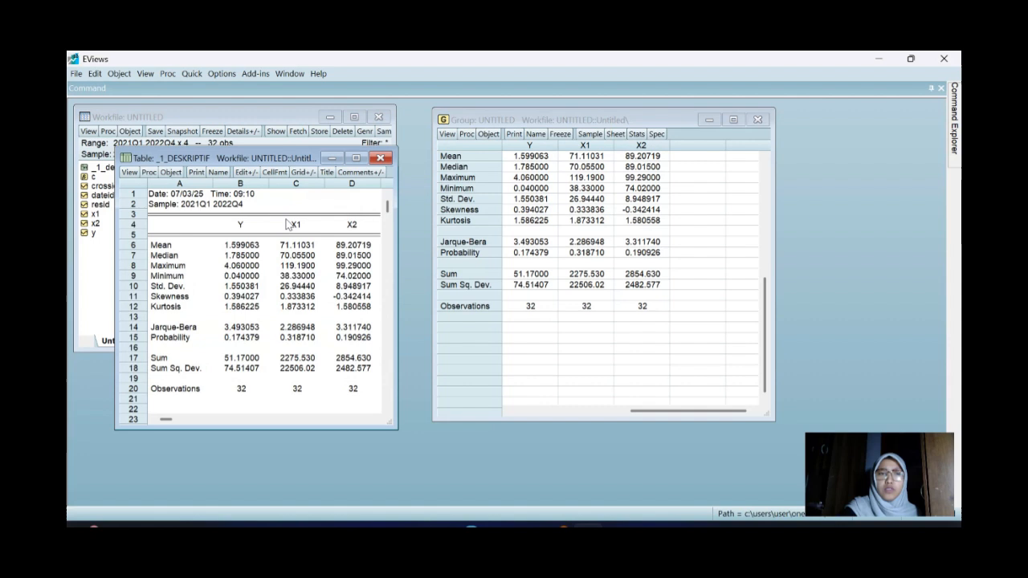
Close the descriptive statistics table and the group window, deleting the untitled group
{"action": "left_click", "coordinate": [380, 160]}
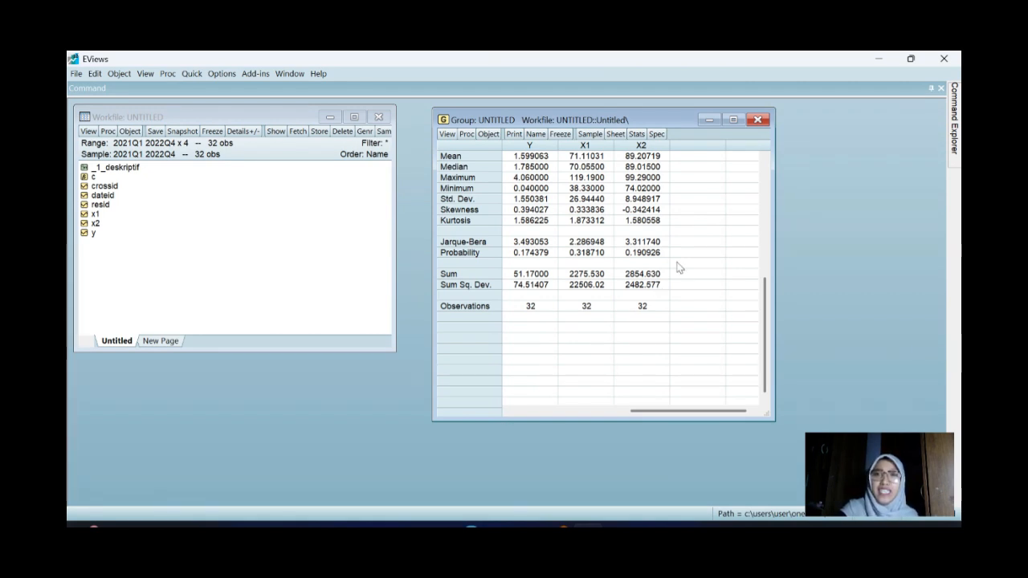
{"action": "left_click", "coordinate": [757, 120]}
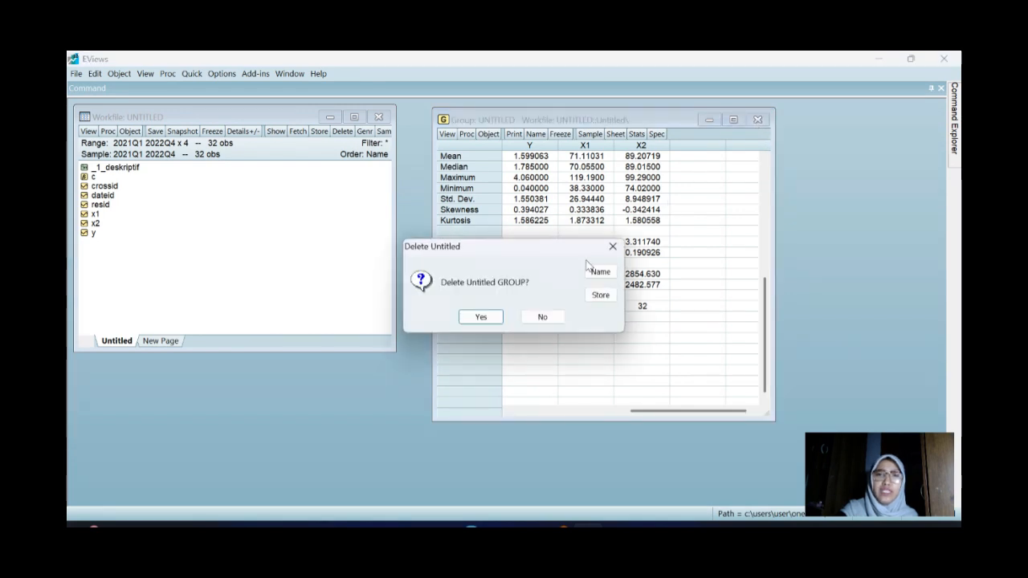
{"action": "left_click", "coordinate": [483, 316]}
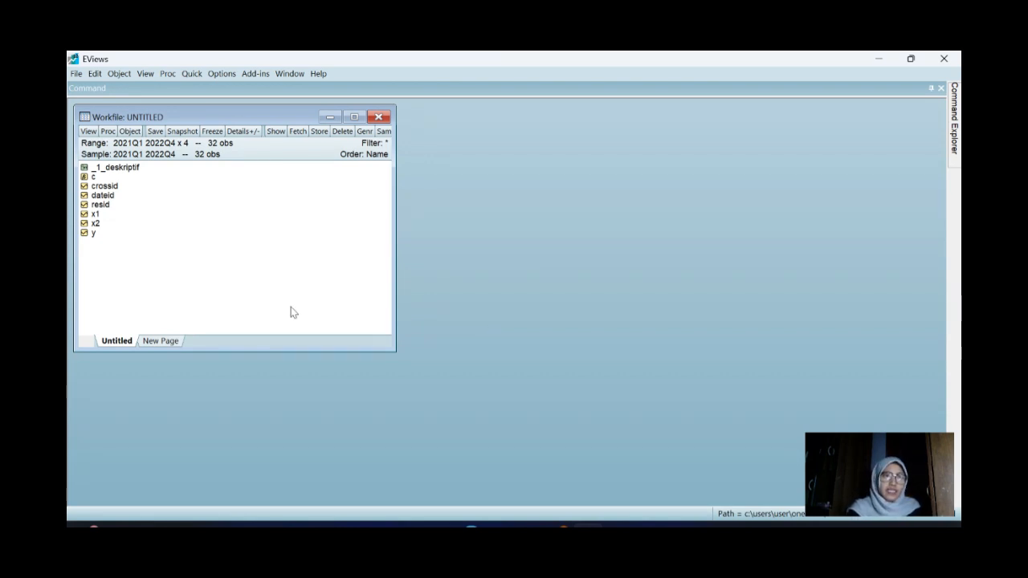
Open the series y, x1 and x2 together as a group and place its window beside the workfile
{"action": "left_click", "coordinate": [91, 234]}
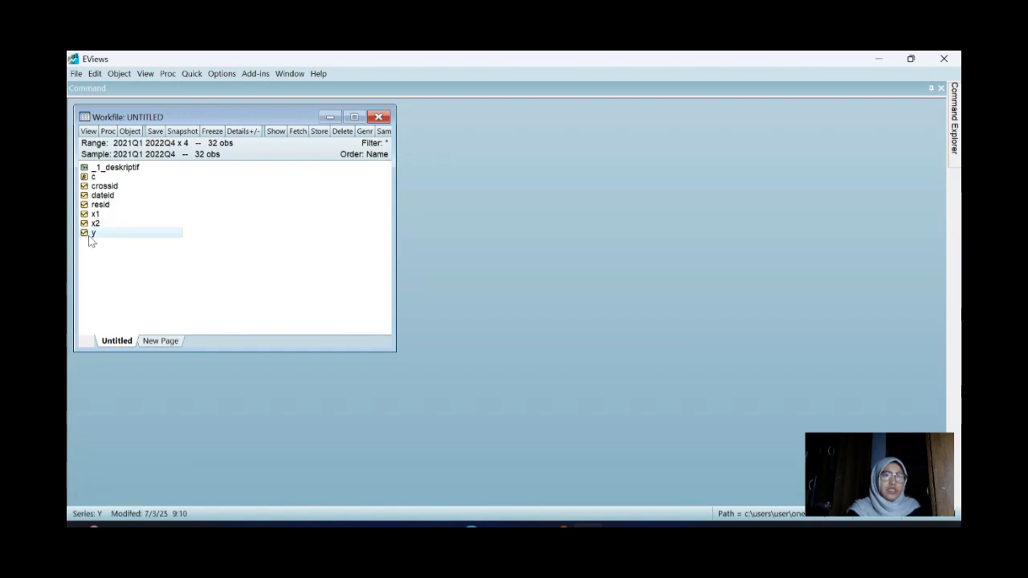
{"action": "left_click", "coordinate": [94, 215], "text": "ctrl"}
{"action": "left_click", "coordinate": [95, 224], "text": "ctrl"}
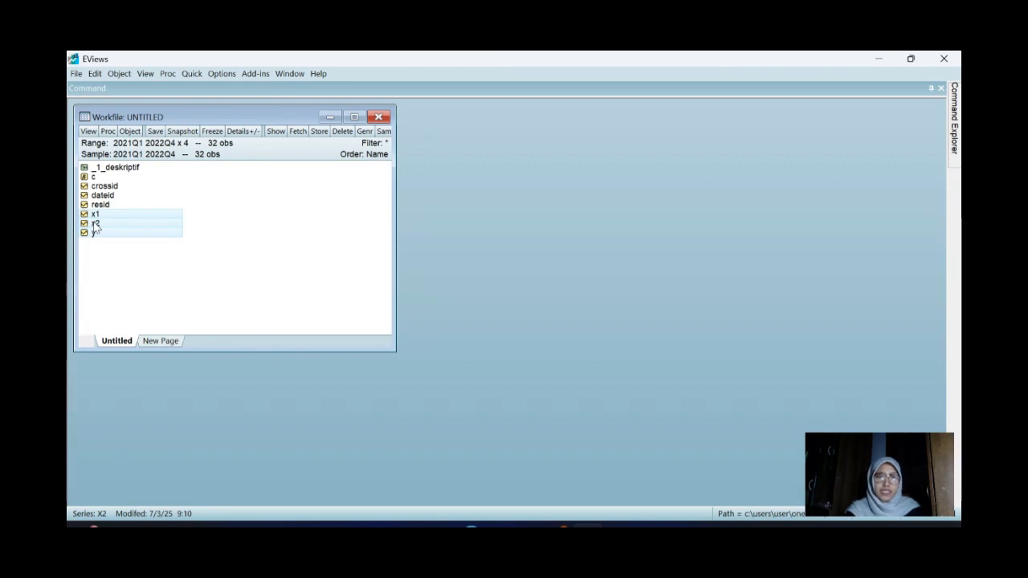
{"action": "right_click", "coordinate": [94, 224]}
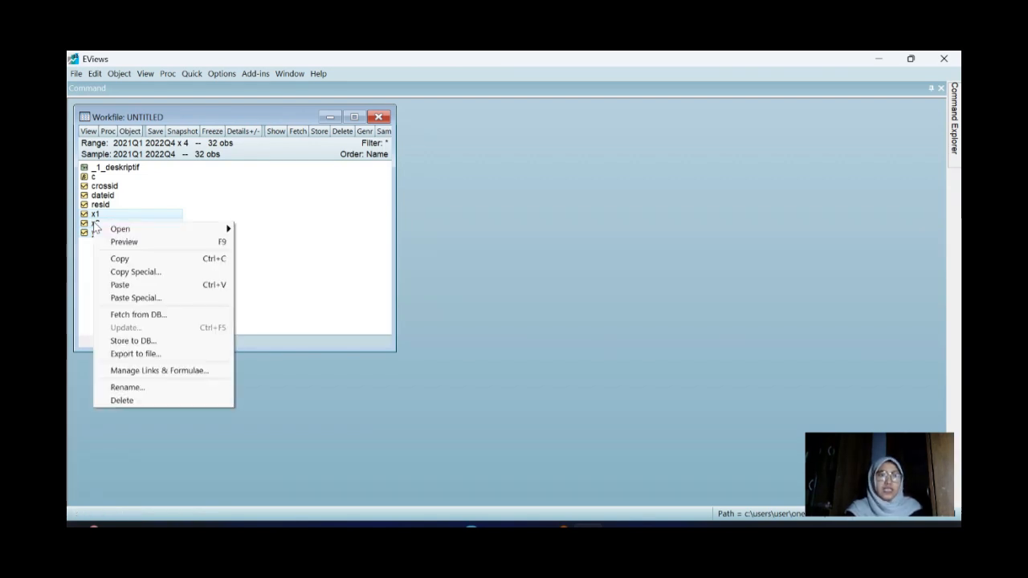
{"action": "mouse_move", "coordinate": [119, 231]}
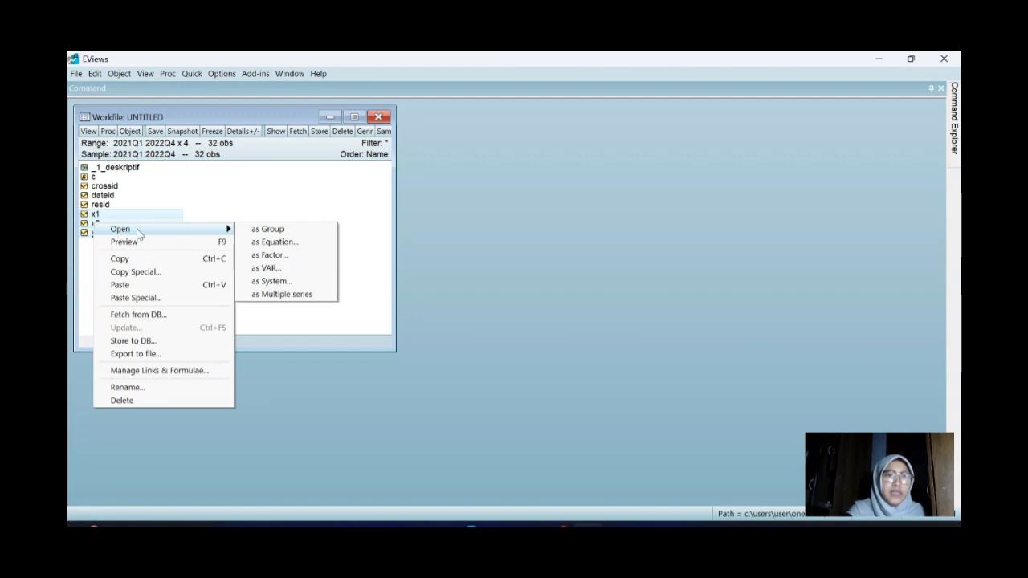
{"action": "mouse_move", "coordinate": [211, 231]}
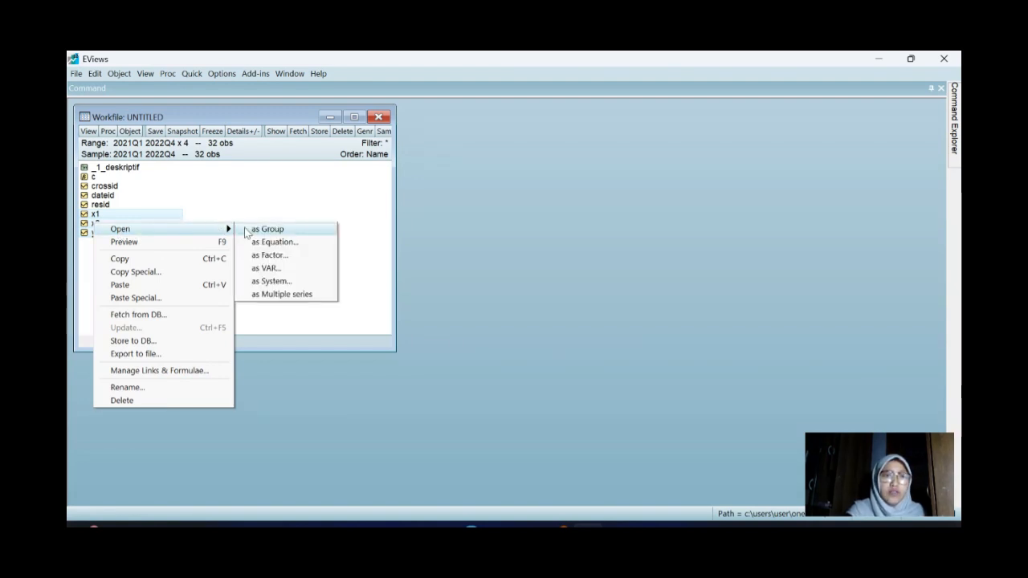
{"action": "left_click", "coordinate": [253, 231]}
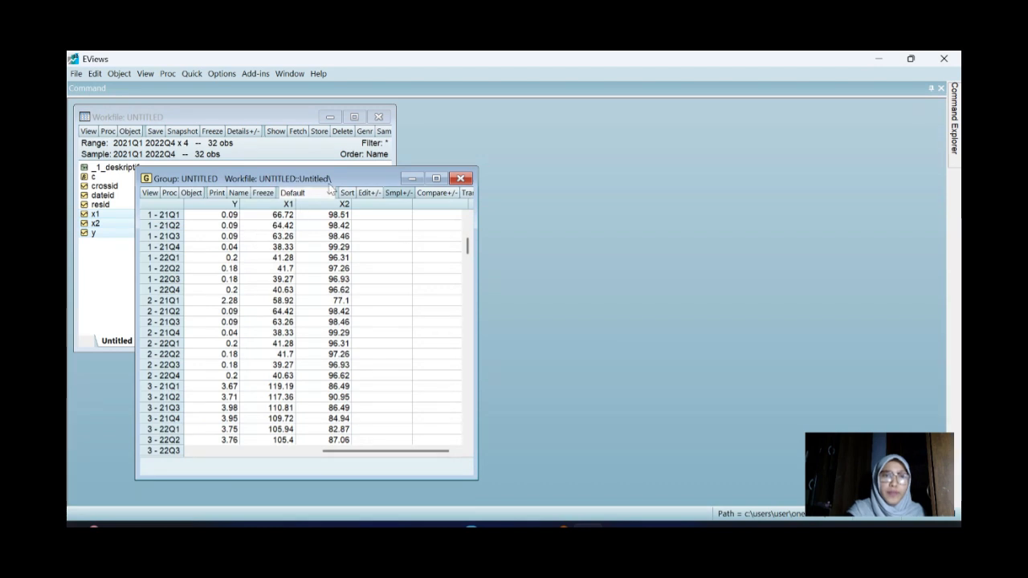
{"action": "left_click_drag", "start_coordinate": [329, 183], "coordinate": [580, 141]}
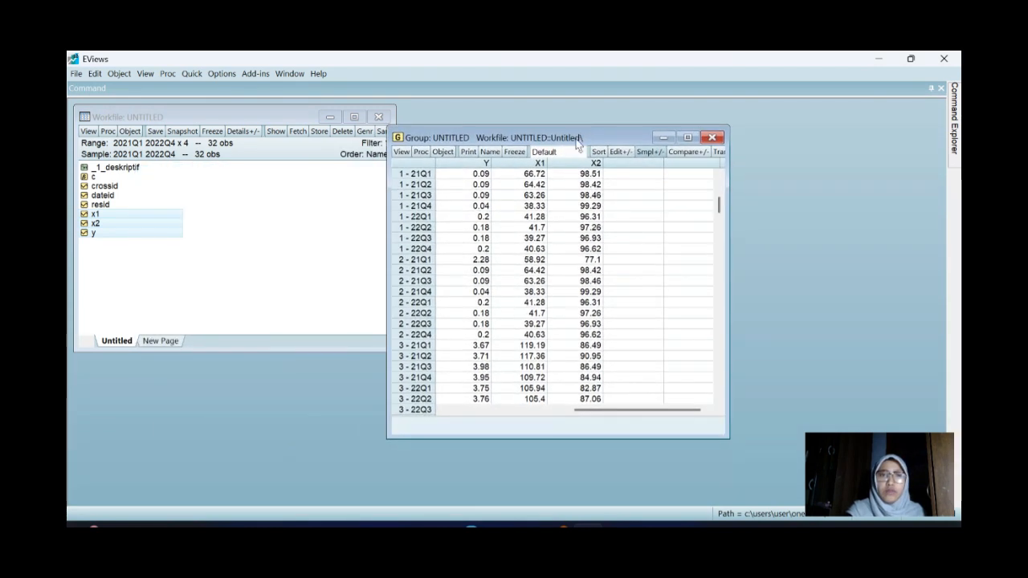
Run a covariance analysis on the group showing only Correlation in a Single table layout, and place the output clear of the workfile window
{"action": "left_click", "coordinate": [400, 153]}
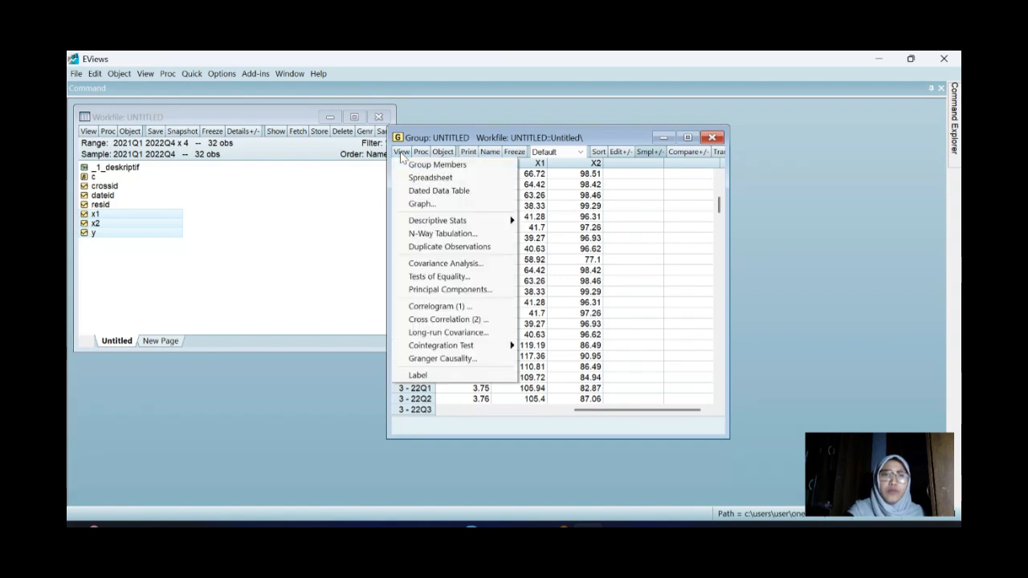
{"action": "left_click", "coordinate": [465, 266]}
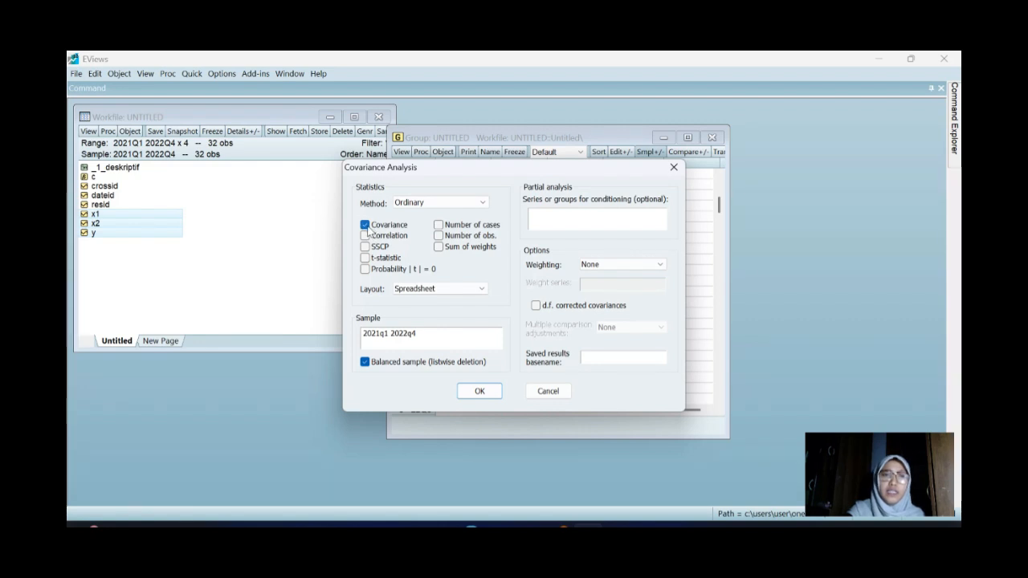
{"action": "left_click", "coordinate": [364, 225]}
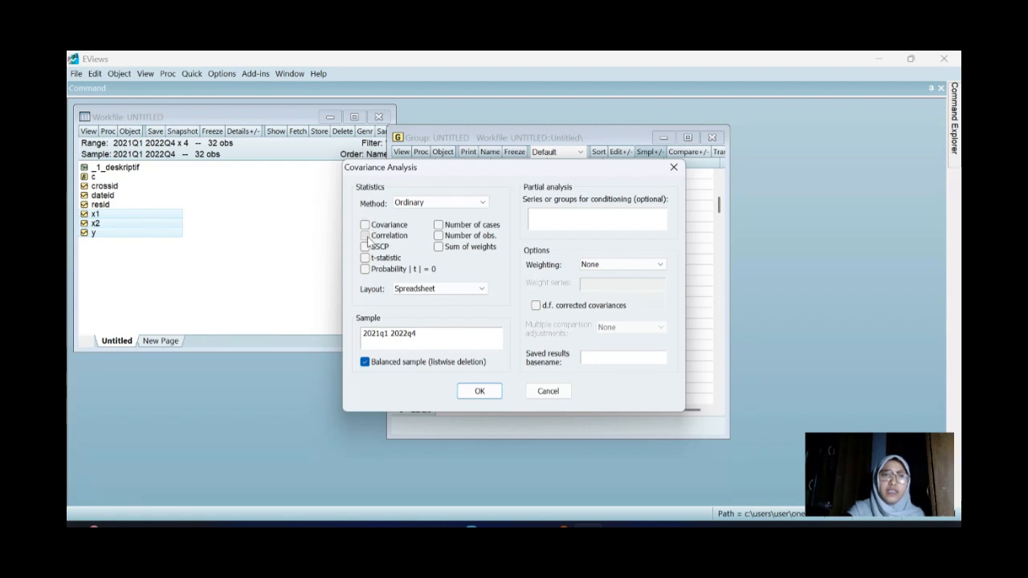
{"action": "left_click", "coordinate": [365, 235]}
{"action": "left_click", "coordinate": [429, 290]}
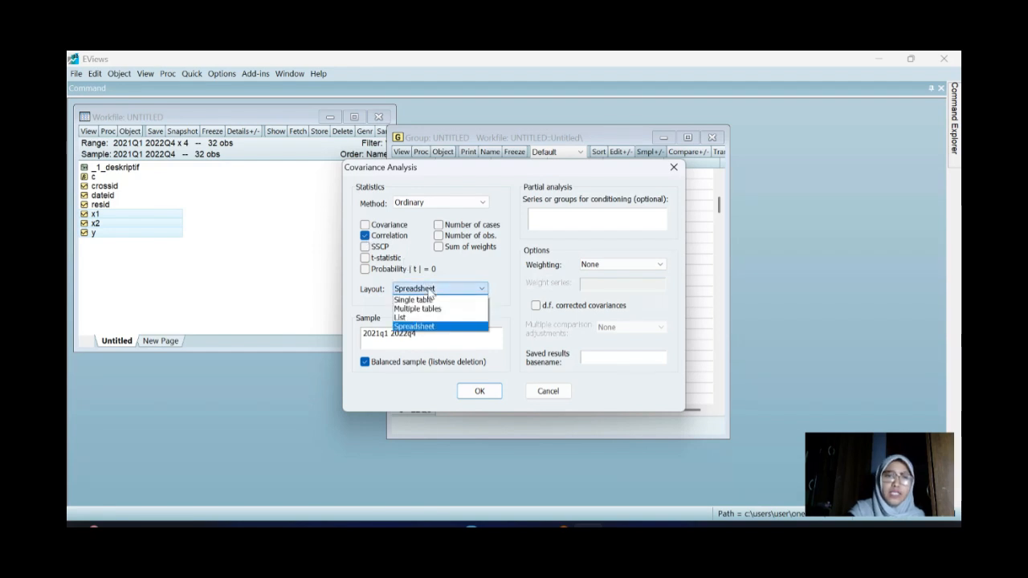
{"action": "left_click", "coordinate": [424, 299]}
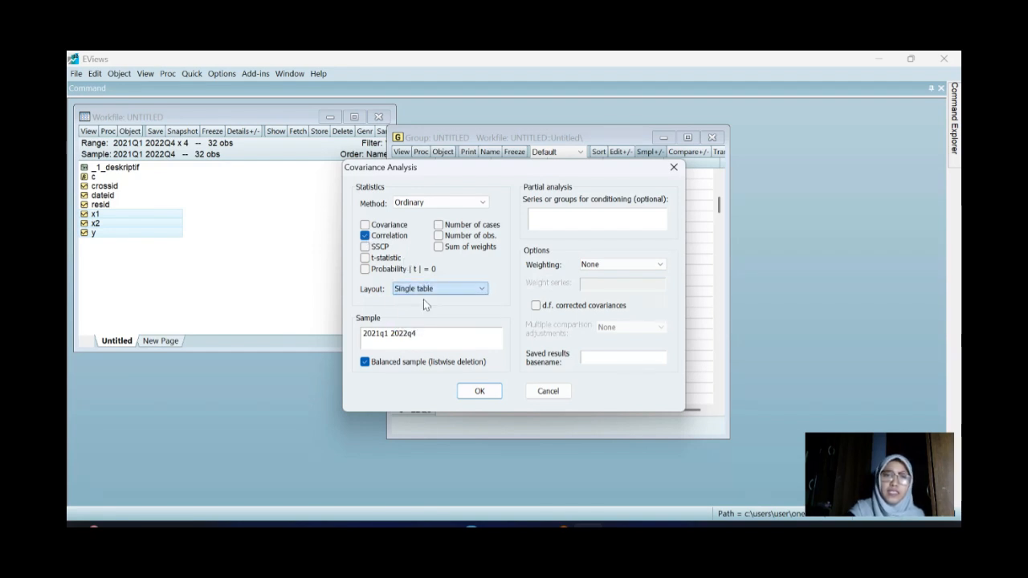
{"action": "left_click", "coordinate": [479, 392]}
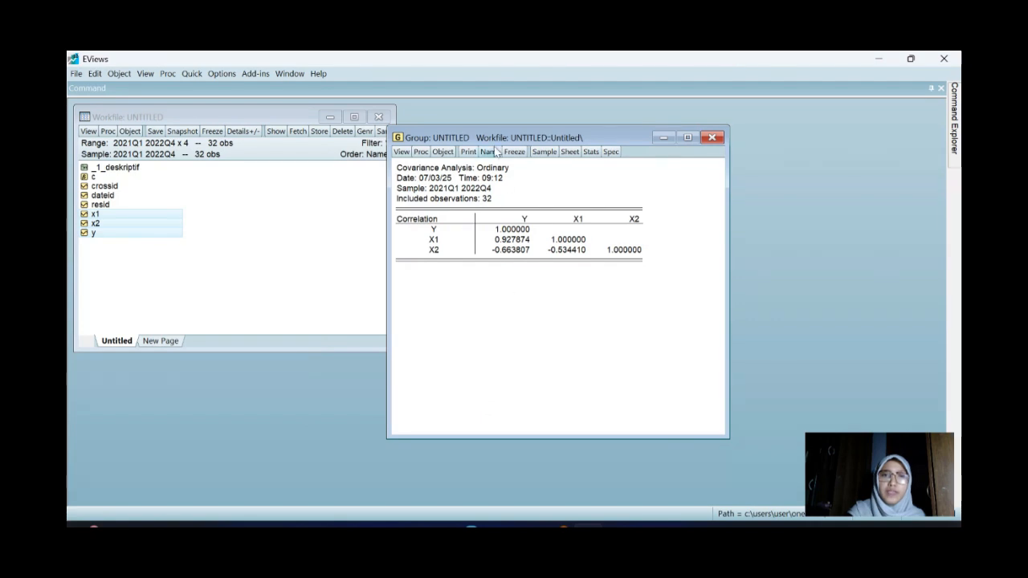
{"action": "left_click_drag", "start_coordinate": [485, 141], "coordinate": [510, 120]}
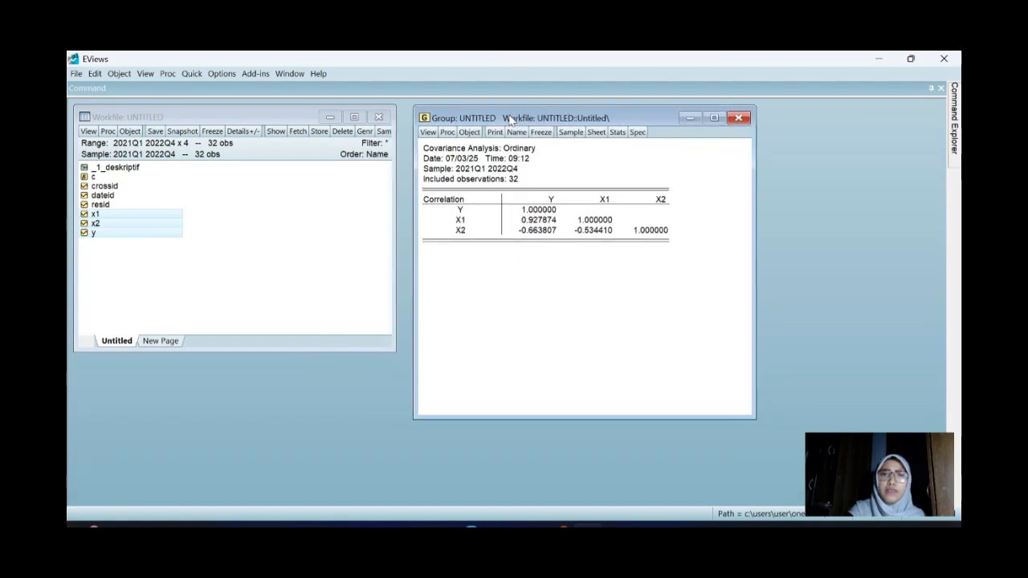
Switch to the PDF slides in the browser, review the multicollinearity testing page, and return to EViews
{"action": "mouse_move", "coordinate": [562, 526]}
{"action": "left_click", "coordinate": [580, 490]}
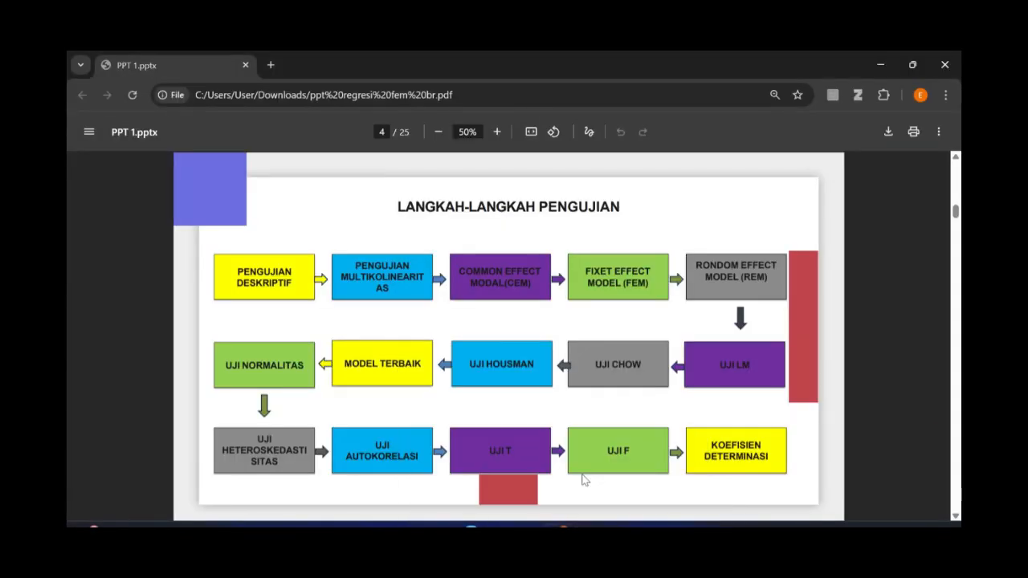
{"action": "scroll", "coordinate": [584, 480], "scroll_direction": "down", "scroll_amount": 10}
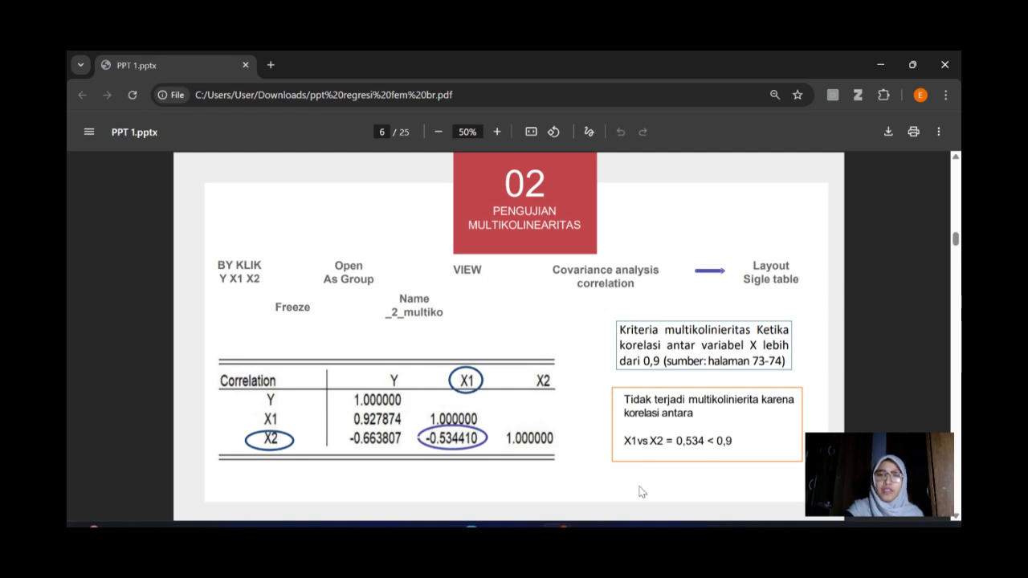
{"action": "mouse_move", "coordinate": [585, 524]}
{"action": "left_click", "coordinate": [600, 482]}
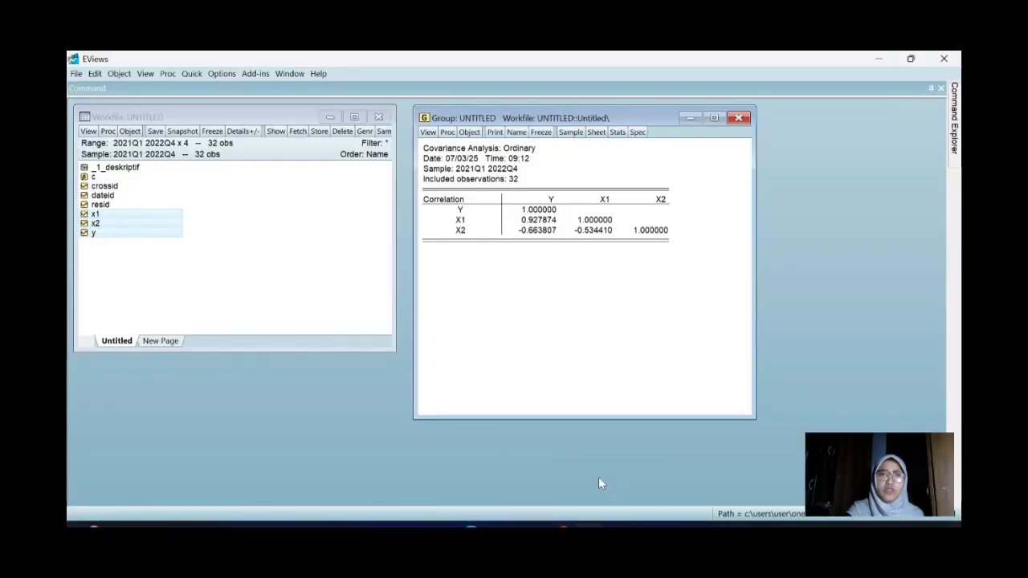
Freeze the correlation output as a table and name it _2_multiko
{"action": "left_click", "coordinate": [541, 132]}
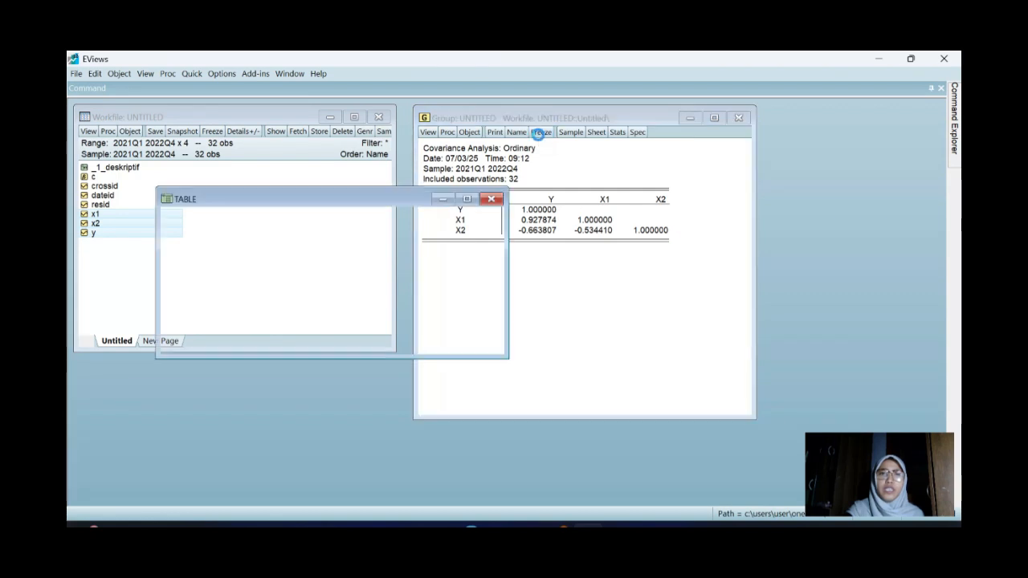
{"action": "left_click", "coordinate": [258, 214]}
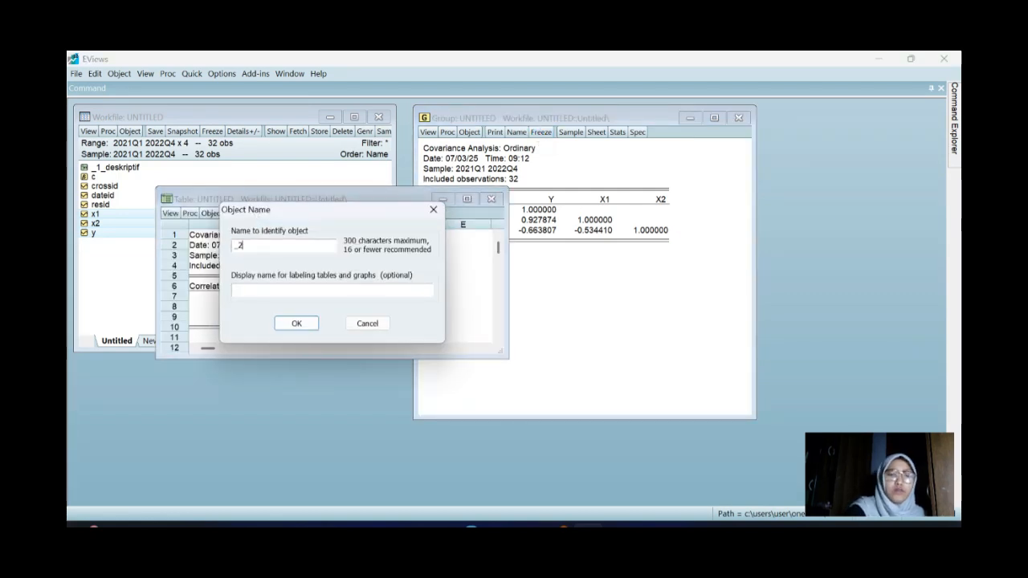
{"action": "type", "text": "_2_mu"}
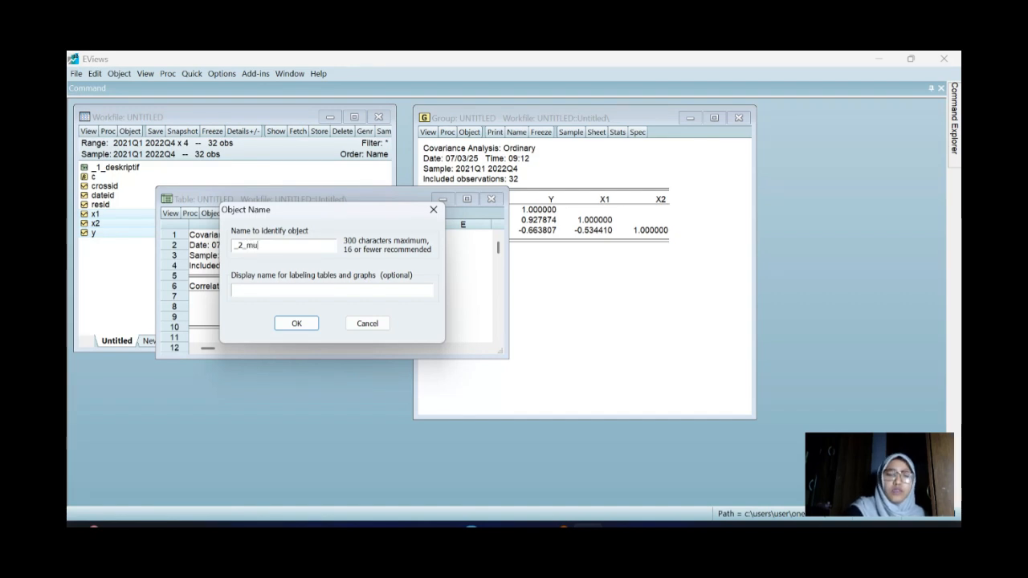
{"action": "type", "text": "ltiko"}
{"action": "key", "text": "Return"}
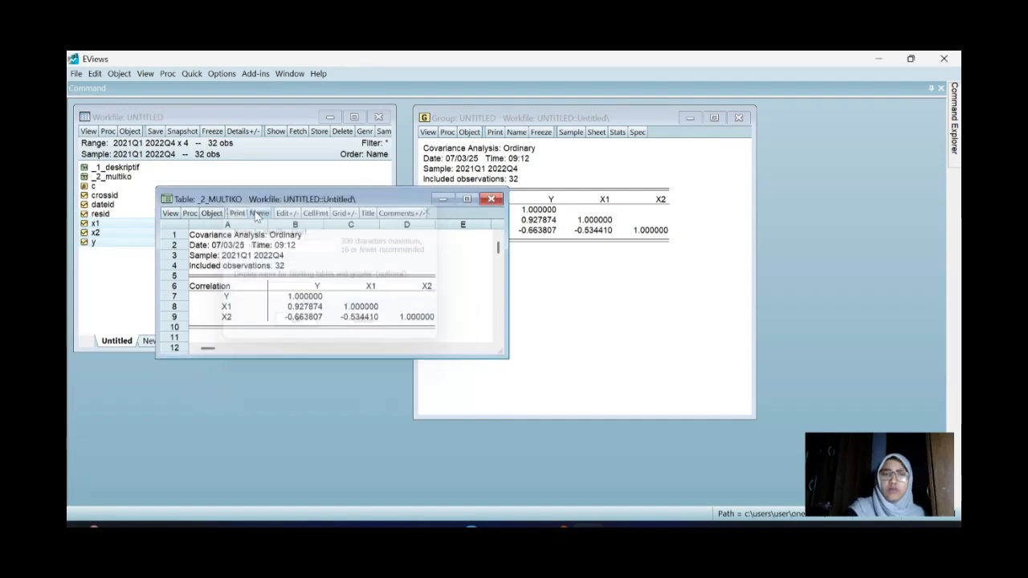
Close the correlation table and the group window, deleting the untitled group
{"action": "left_click", "coordinate": [492, 200]}
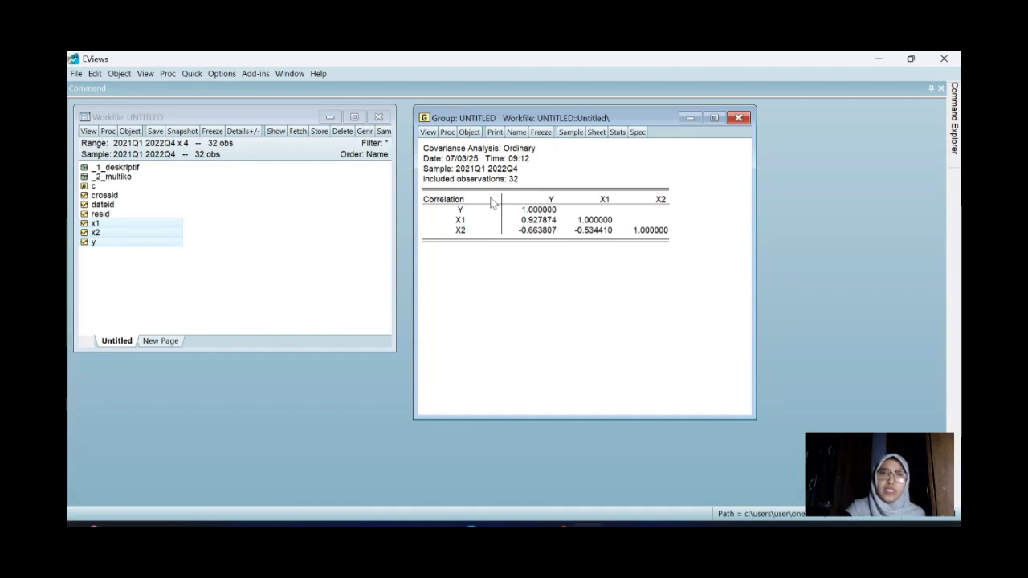
{"action": "left_click", "coordinate": [737, 118]}
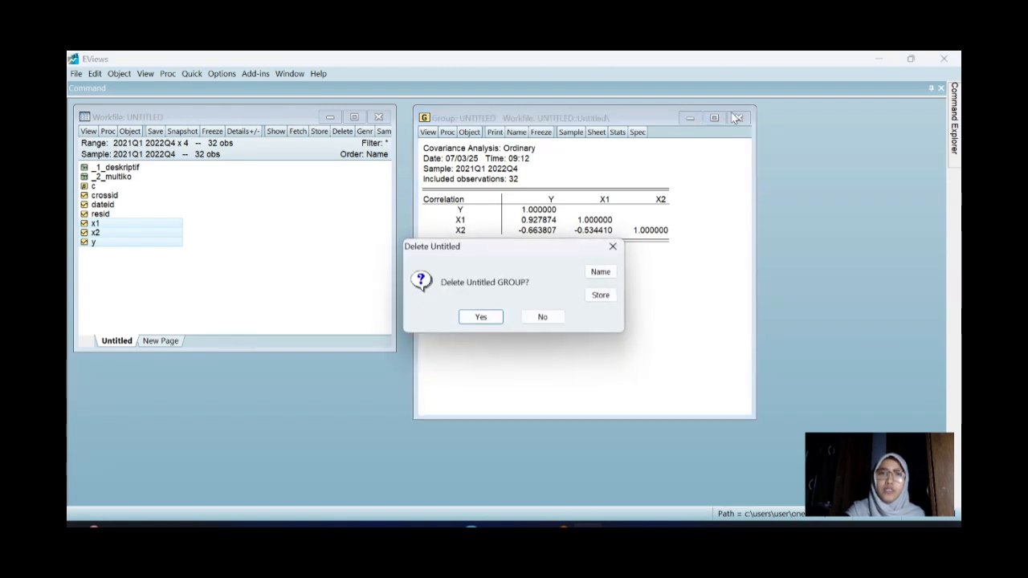
{"action": "left_click", "coordinate": [479, 317]}
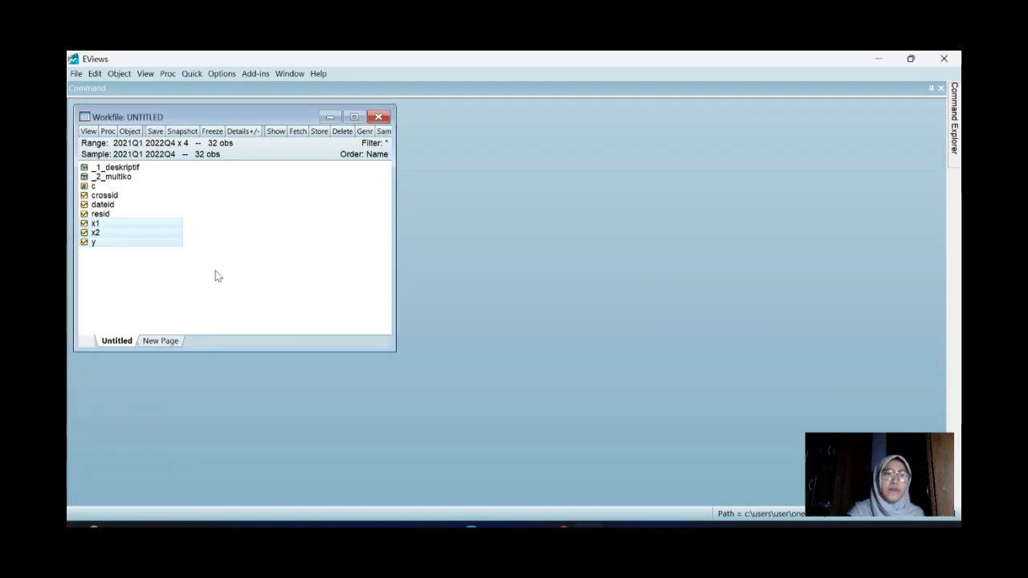
Open the series y, x1 and x2 together as a new equation
{"action": "left_click", "coordinate": [155, 275]}
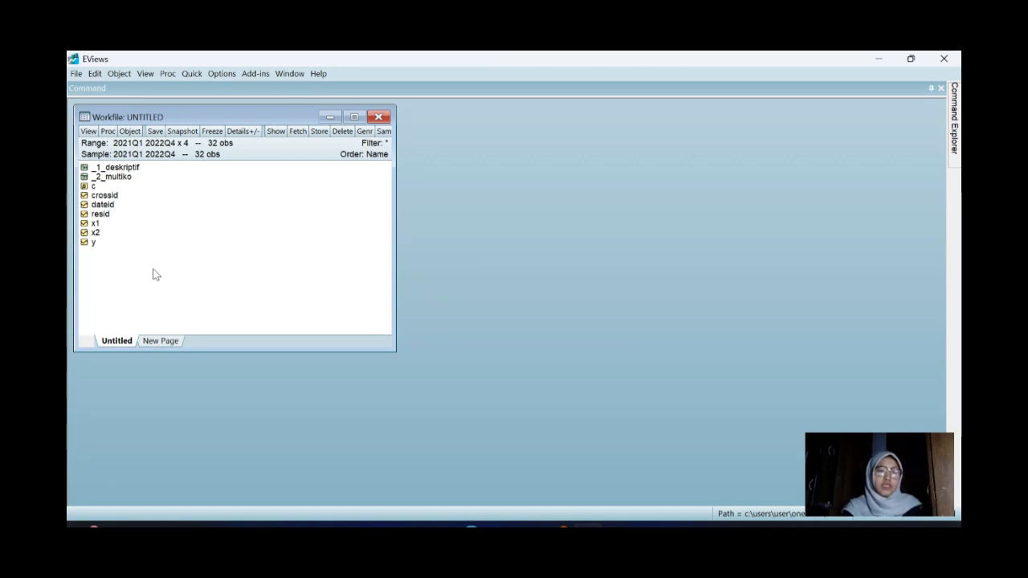
{"action": "left_click", "coordinate": [93, 244]}
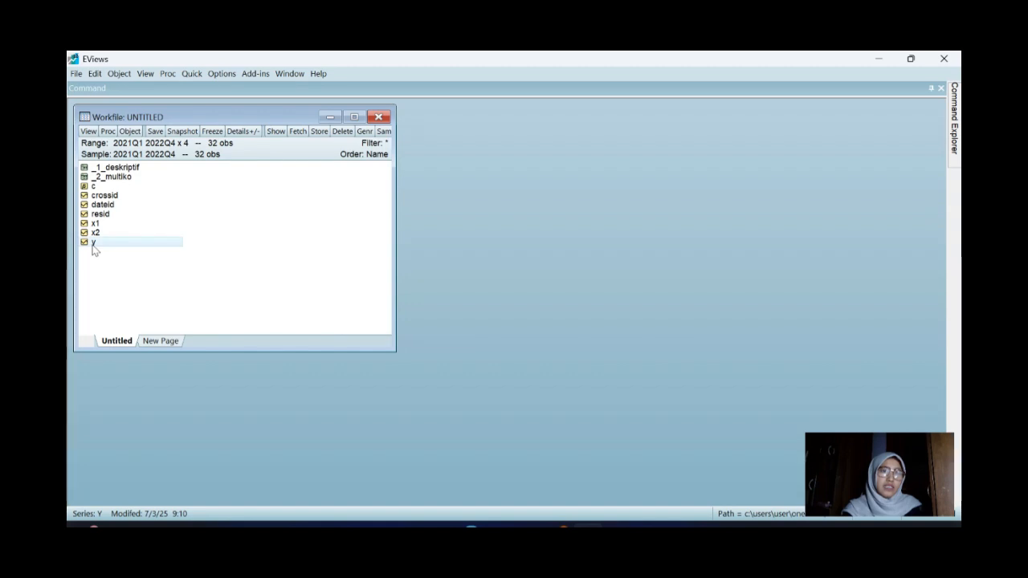
{"action": "left_click", "coordinate": [93, 224], "text": "ctrl"}
{"action": "left_click", "coordinate": [94, 233], "text": "ctrl"}
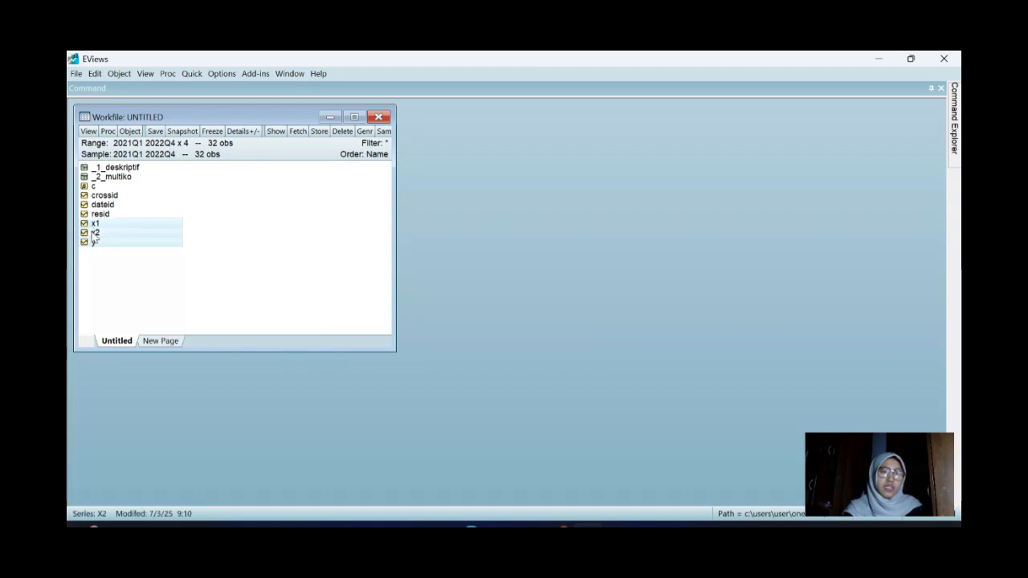
{"action": "right_click", "coordinate": [95, 239]}
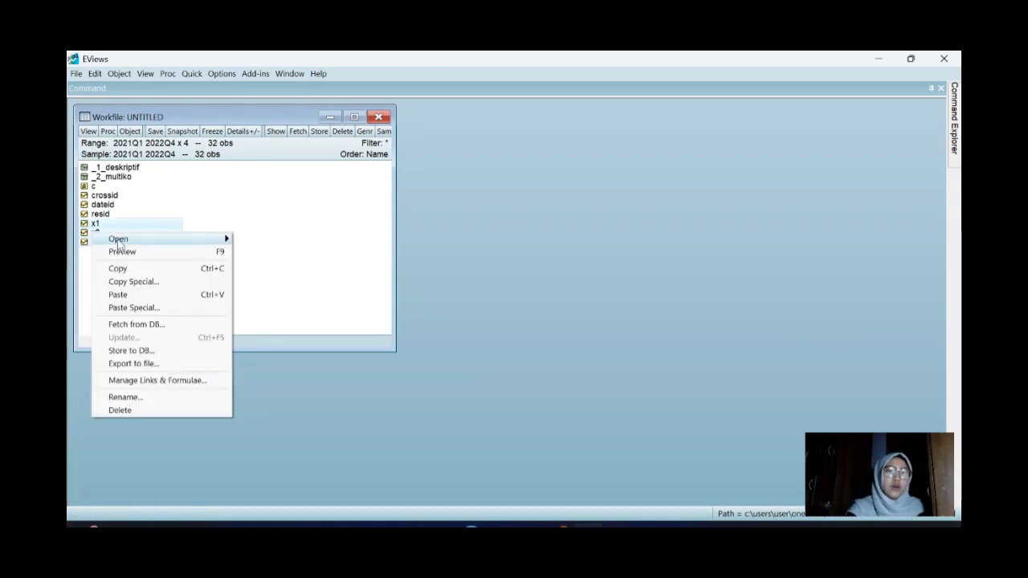
{"action": "mouse_move", "coordinate": [119, 243]}
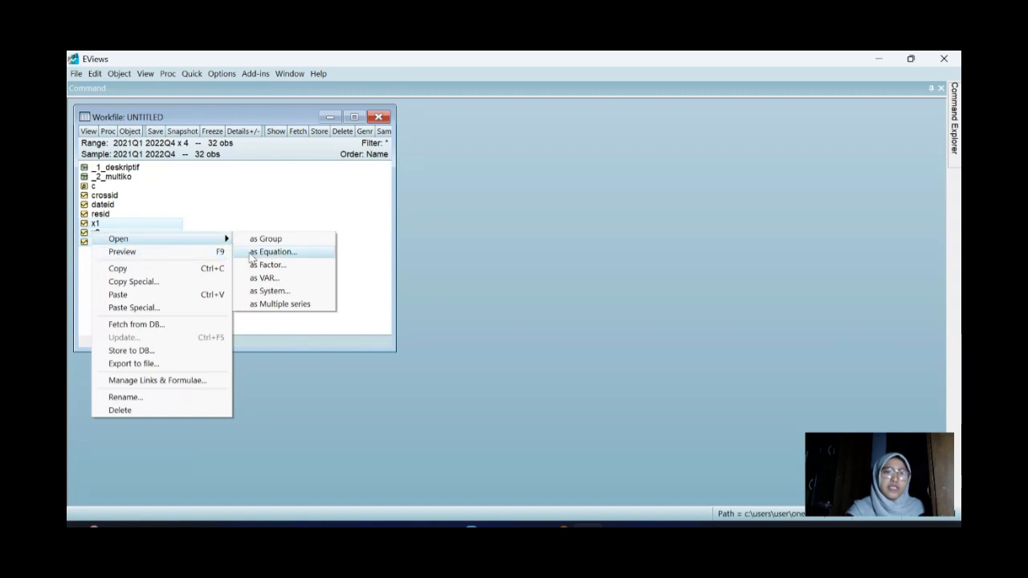
{"action": "left_click", "coordinate": [252, 254]}
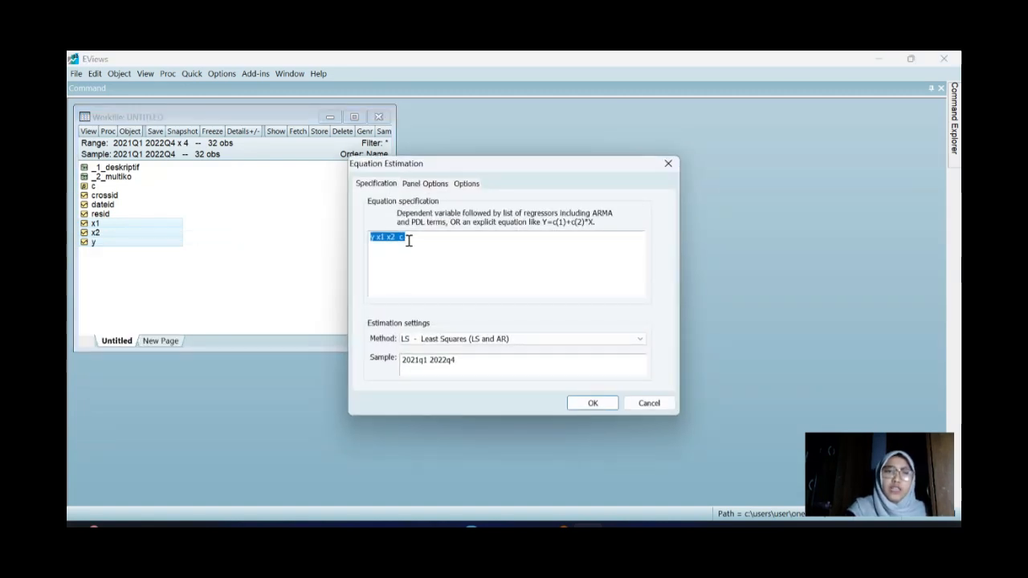
Specify the equation as y c x1 x2, estimate it by least squares without cross-section or period effects, and place the output beside the workfile
{"action": "left_click", "coordinate": [408, 240]}
{"action": "key", "text": "BackSpace"}
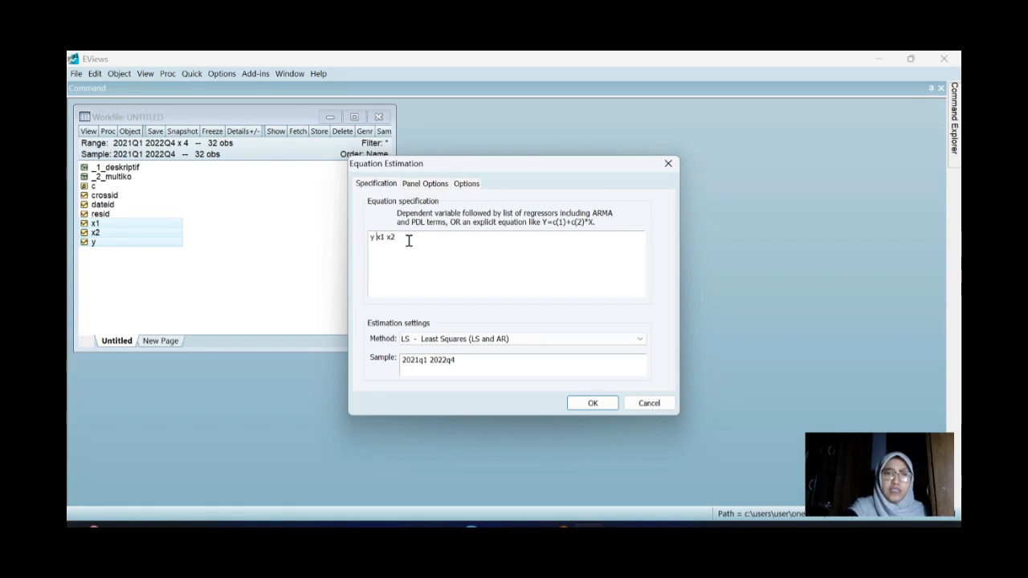
{"action": "type", "text": "c"}
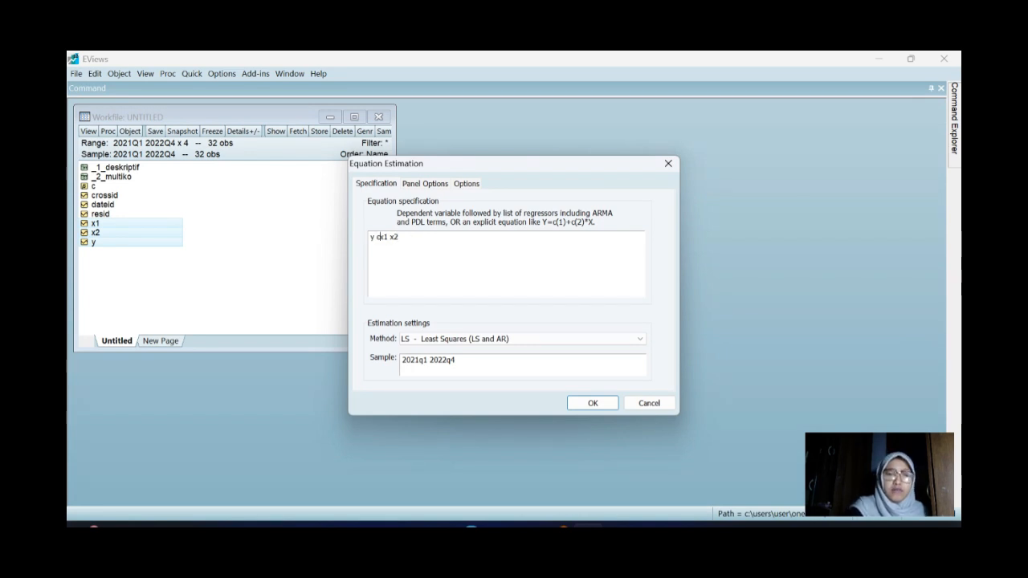
{"action": "left_click", "coordinate": [435, 184]}
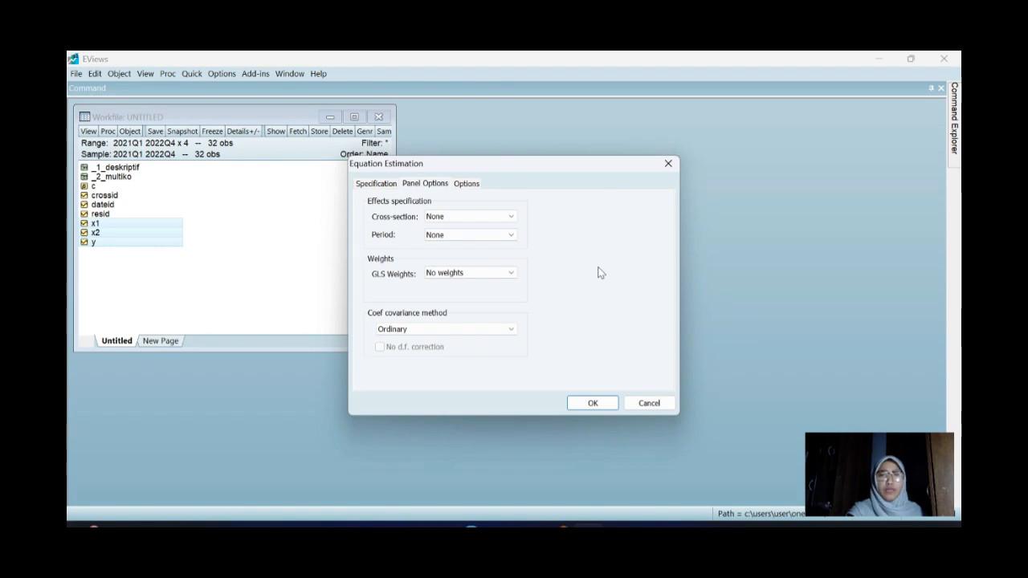
{"action": "left_click", "coordinate": [592, 404]}
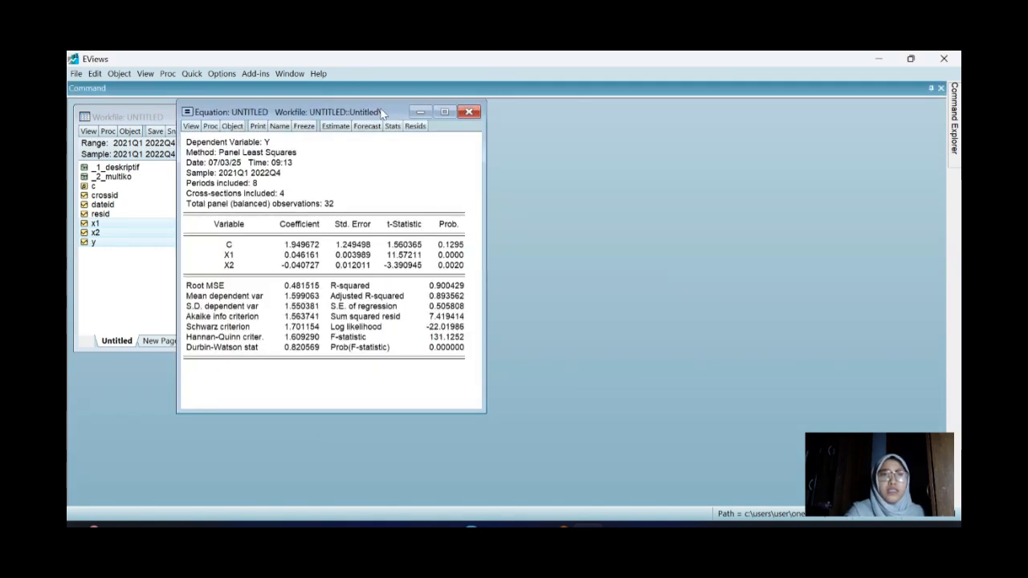
{"action": "left_click_drag", "start_coordinate": [382, 113], "coordinate": [588, 115]}
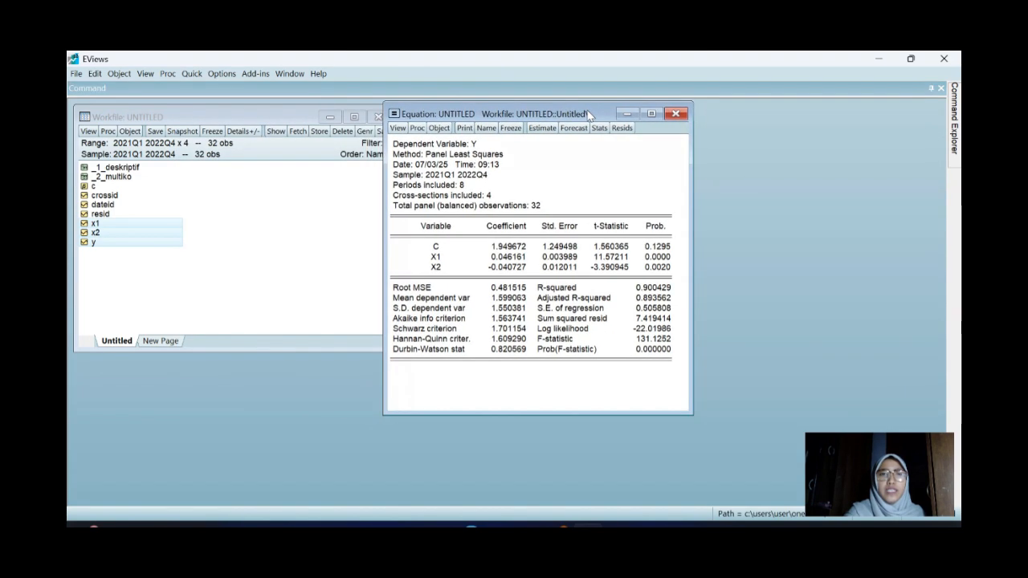
Name the estimated common-effects equation _cem
{"action": "left_click", "coordinate": [486, 128]}
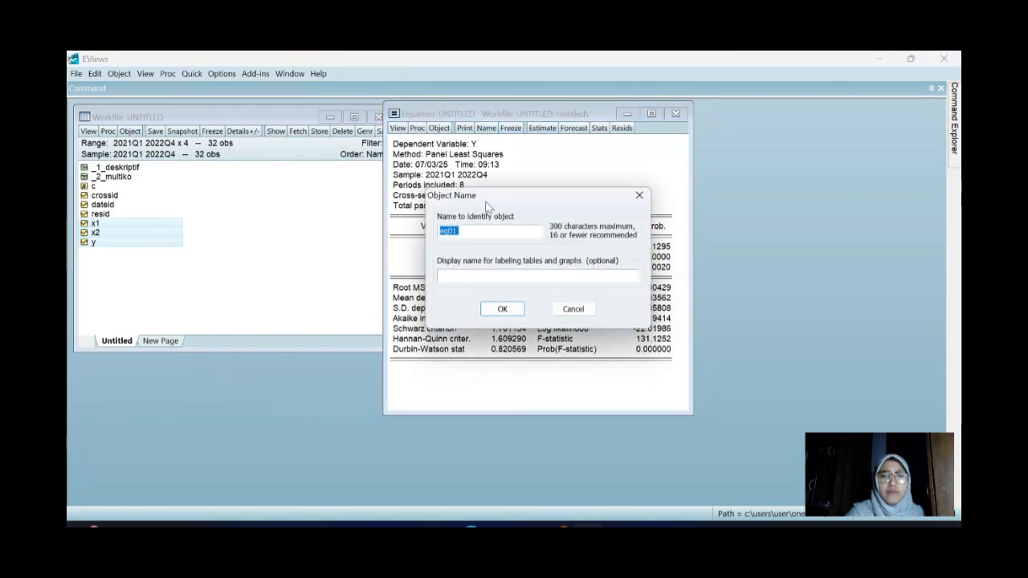
{"action": "type", "text": "_ce"}
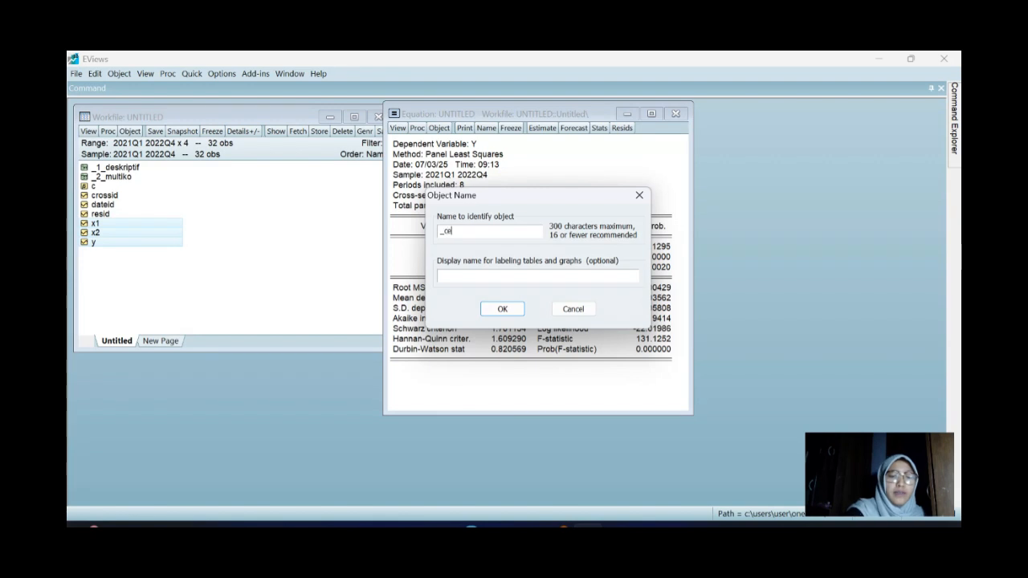
{"action": "type", "text": "m"}
{"action": "key", "text": "Return"}
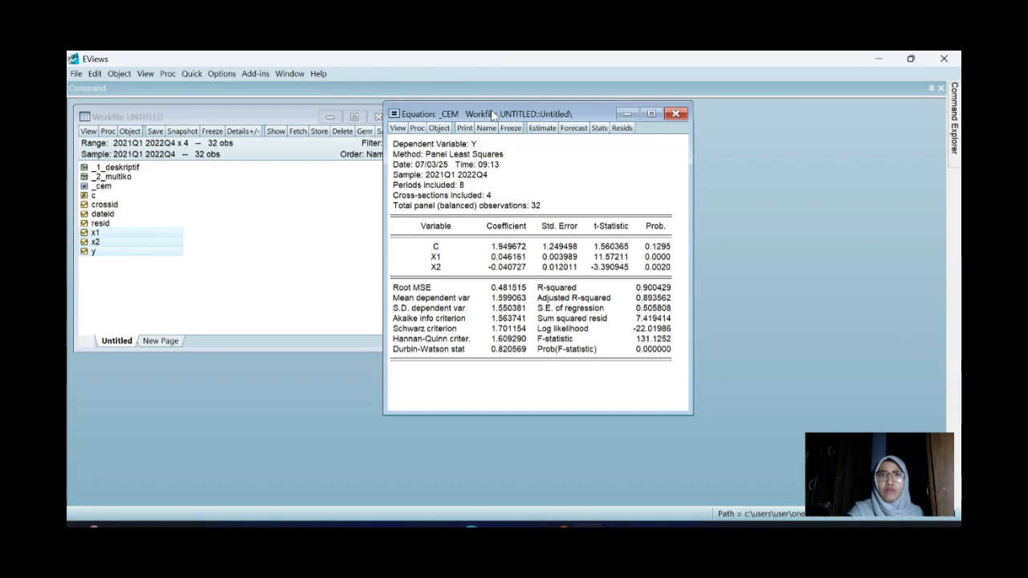
Run the omitted random effects Lagrange Multiplier test on the _cem equation and move its window clear of the workfile
{"action": "left_click", "coordinate": [399, 129]}
{"action": "mouse_move", "coordinate": [466, 265]}
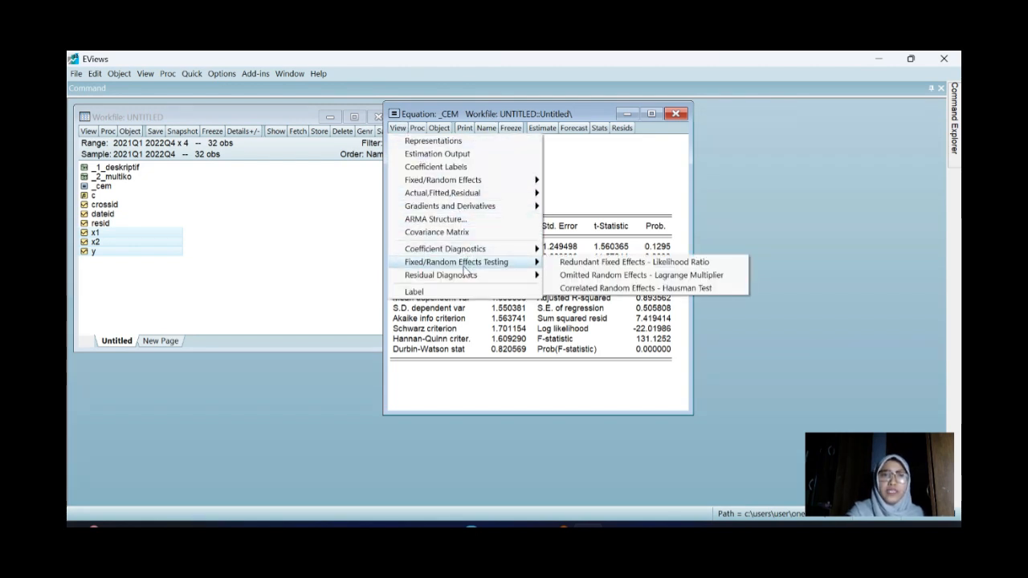
{"action": "left_click", "coordinate": [553, 275]}
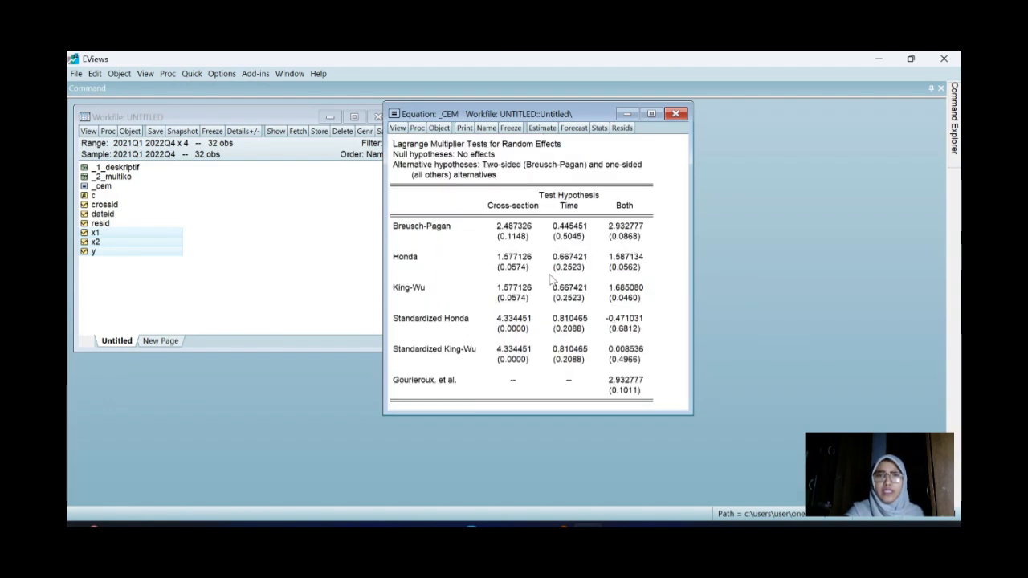
{"action": "left_click_drag", "start_coordinate": [541, 115], "coordinate": [594, 112]}
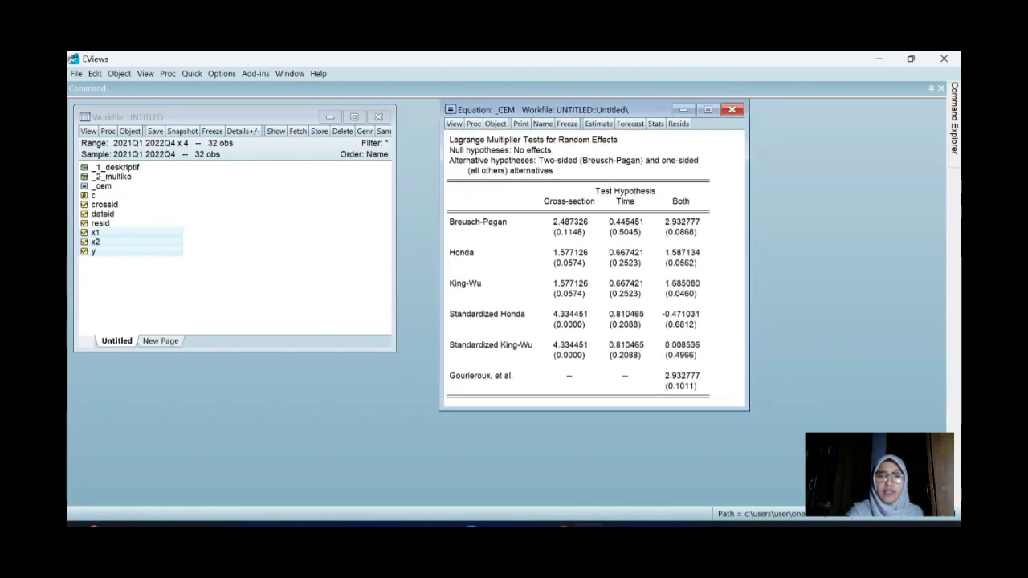
Switch to the PPT 1.pptx slides in Chrome and read the UJI LM slide on interpreting the Lagrange Multiplier test
{"action": "mouse_move", "coordinate": [564, 526]}
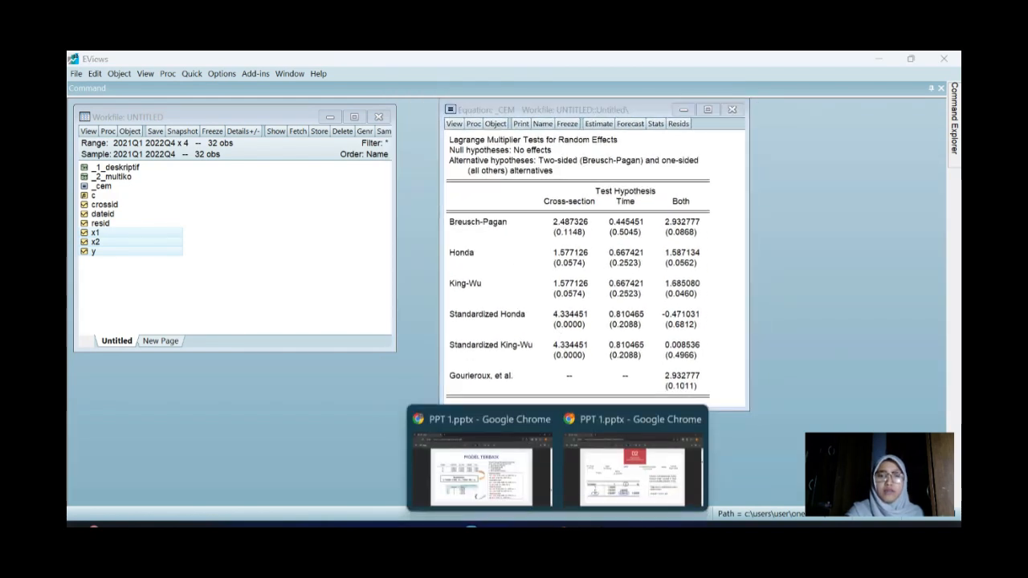
{"action": "left_click", "coordinate": [595, 504]}
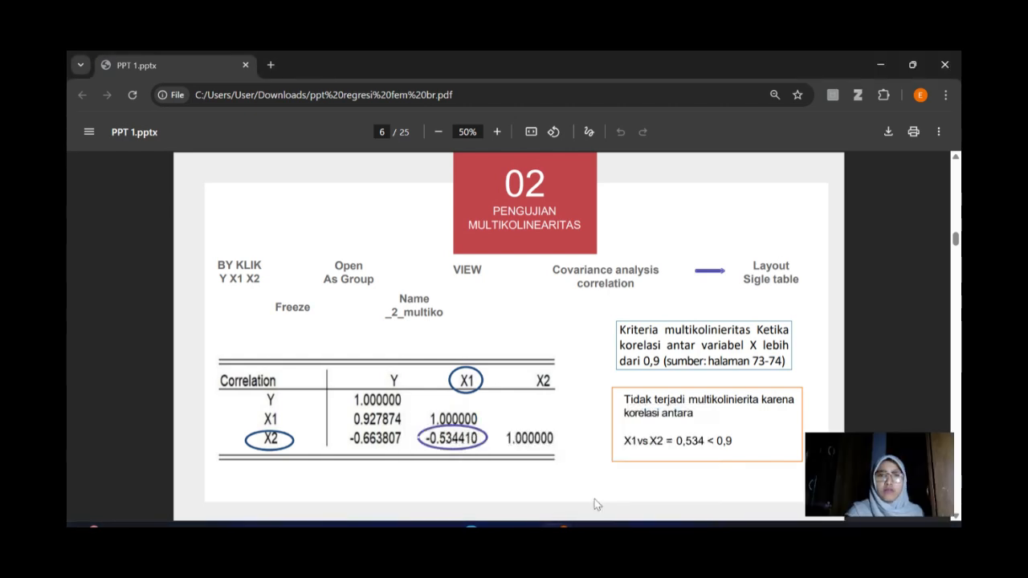
{"action": "scroll", "coordinate": [597, 504], "scroll_direction": "down", "scroll_amount": 10}
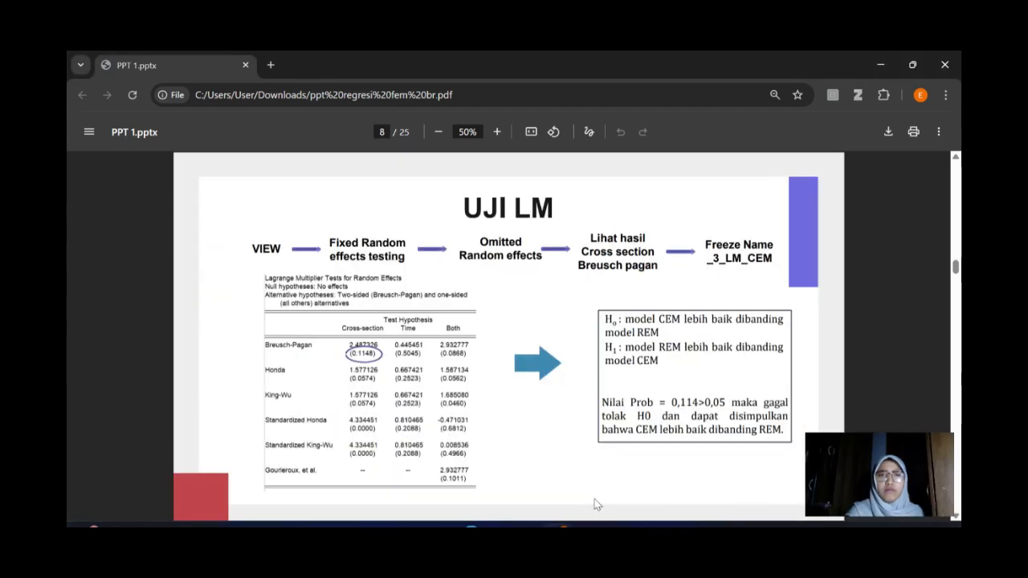
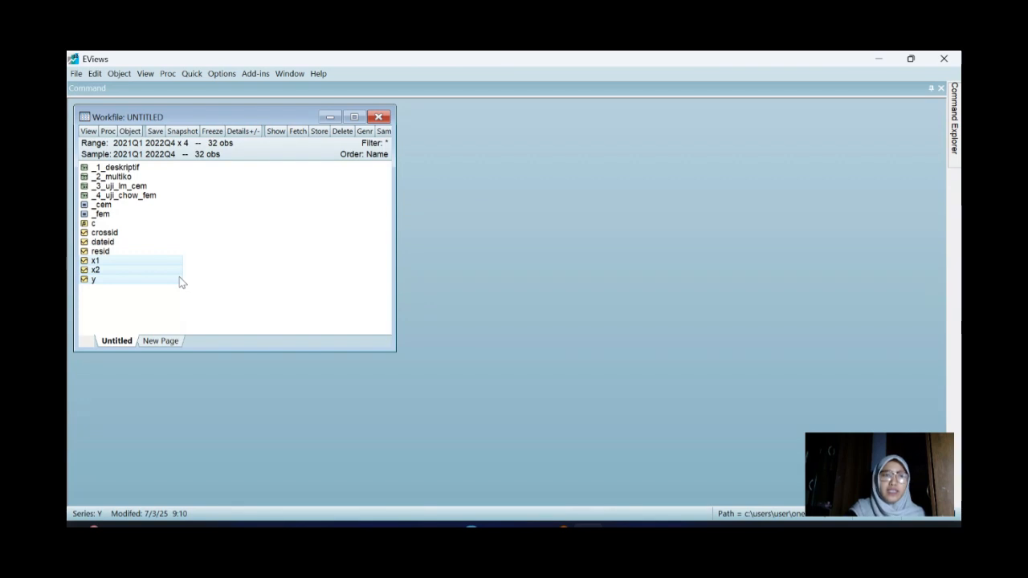
Open the selected series y, x1 and x2 as a new equation specified as y c x1 x2
{"action": "right_click", "coordinate": [180, 281]}
{"action": "mouse_move", "coordinate": [215, 287]}
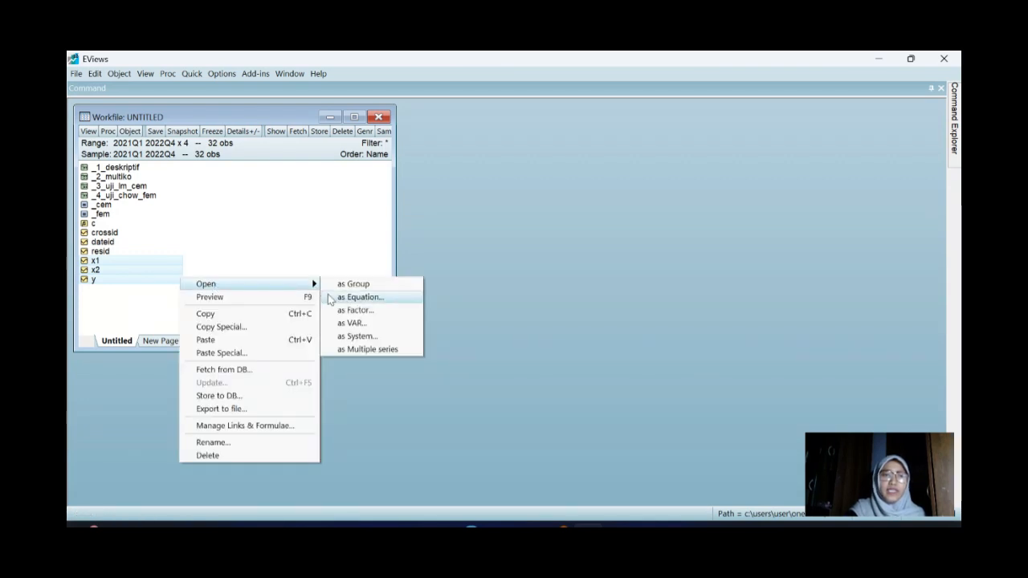
{"action": "left_click", "coordinate": [337, 297]}
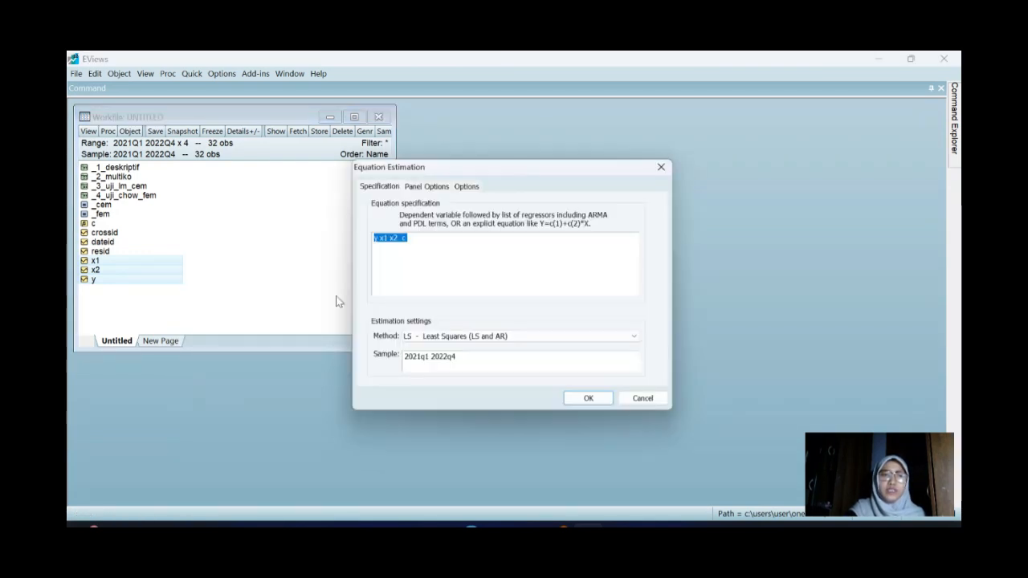
{"action": "left_click", "coordinate": [418, 242]}
{"action": "key", "text": "BackSpace"}
{"action": "key", "text": "BackSpace"}
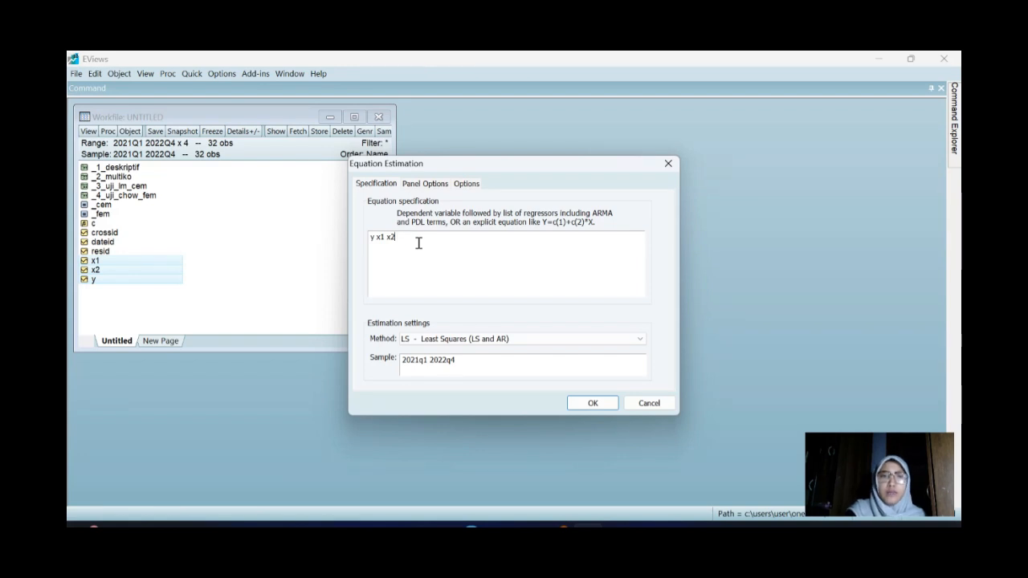
{"action": "key", "text": "Left"}
{"action": "key", "text": "Left"}
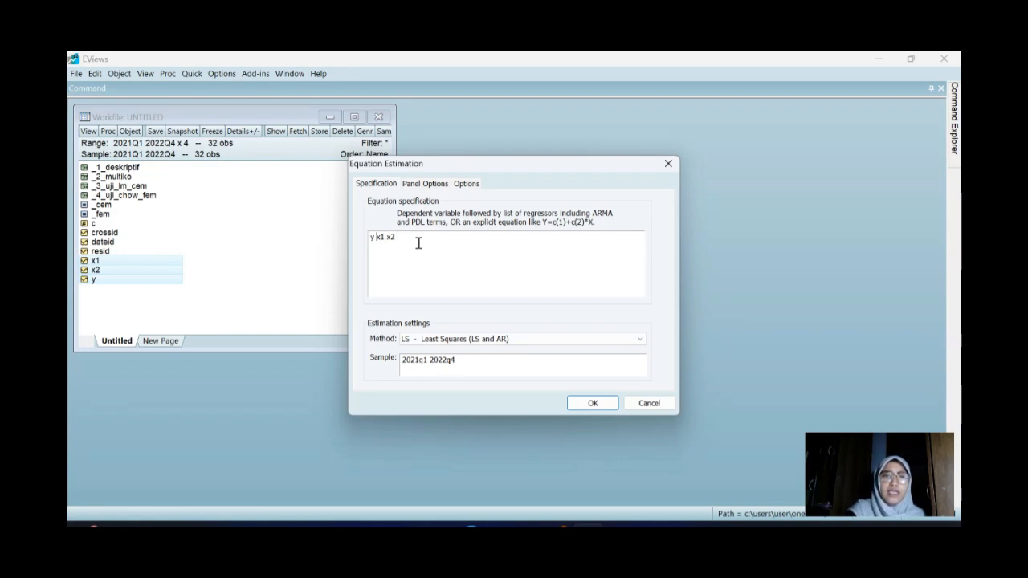
{"action": "type", "text": "c"}
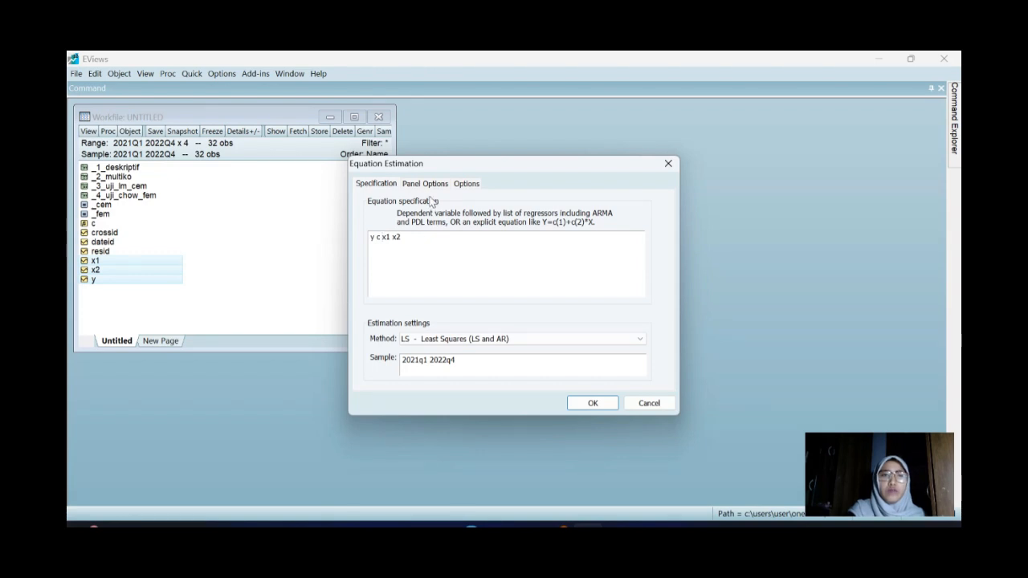
Set the cross-section effects to Random, estimate the equation, and place the output beside the workfile
{"action": "left_click", "coordinate": [432, 186]}
{"action": "left_click", "coordinate": [446, 217]}
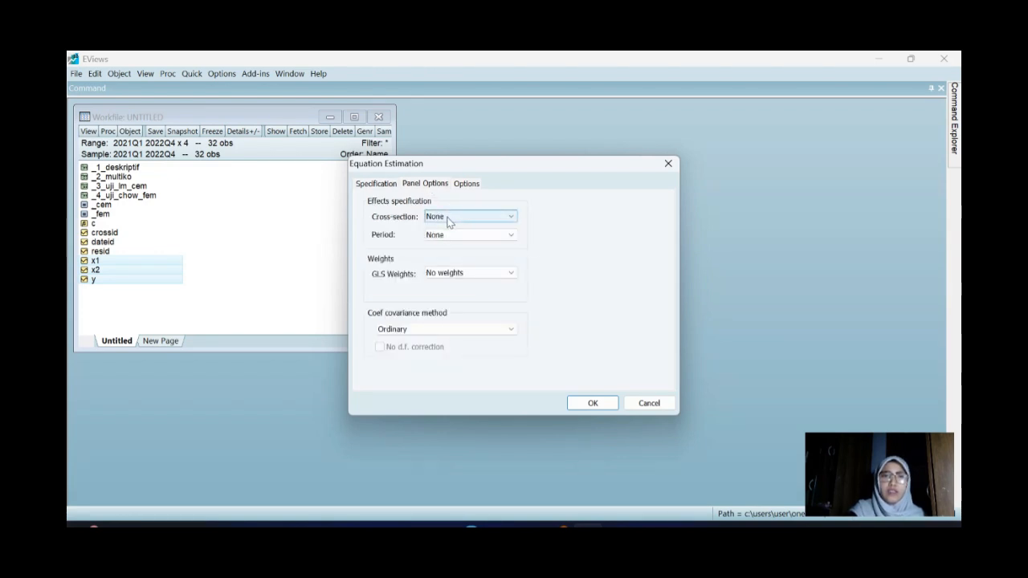
{"action": "left_click", "coordinate": [448, 246]}
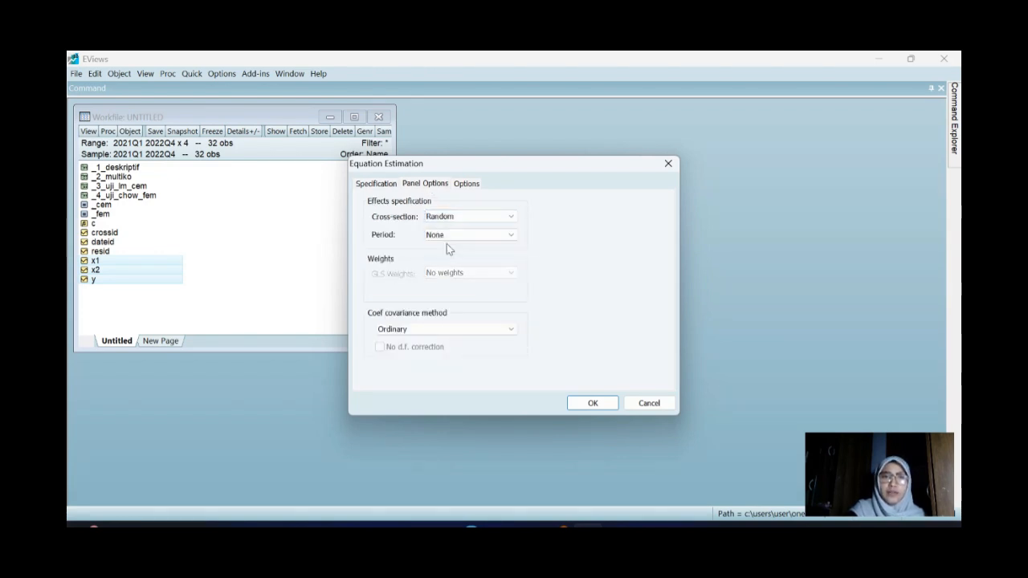
{"action": "left_click", "coordinate": [596, 404]}
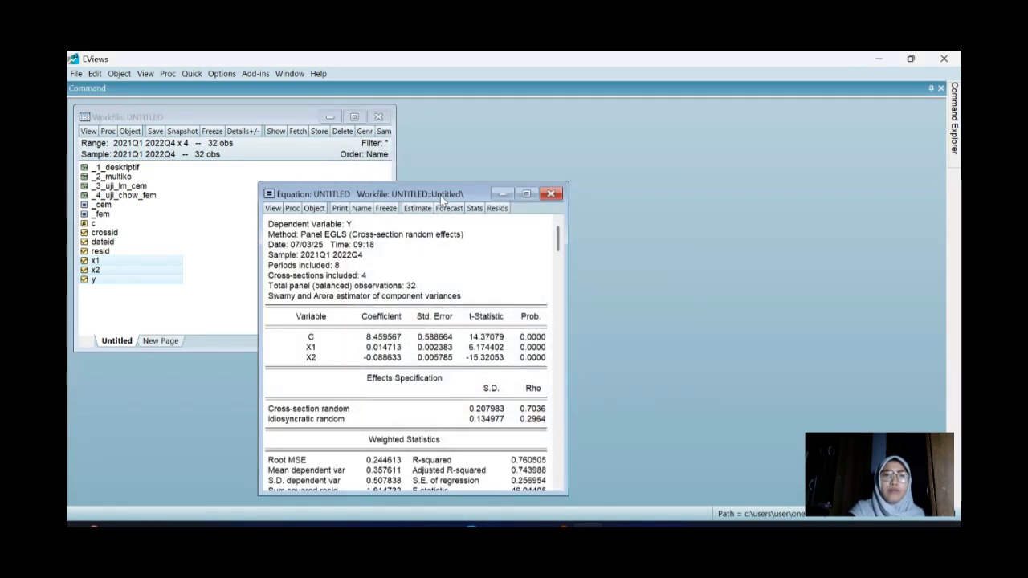
{"action": "left_click_drag", "start_coordinate": [447, 198], "coordinate": [586, 101]}
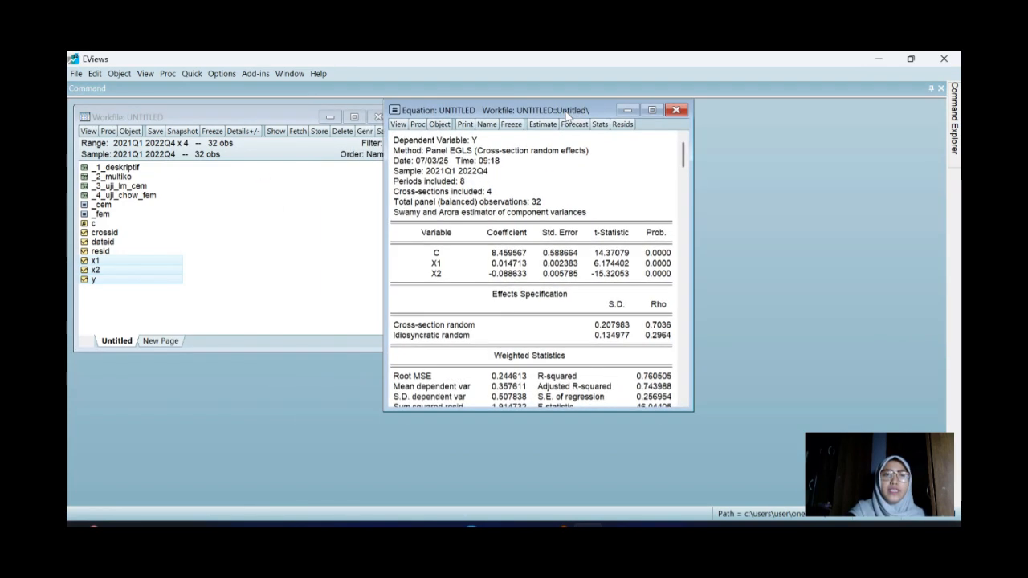
Name the random-effects equation _rem
{"action": "left_click", "coordinate": [487, 125]}
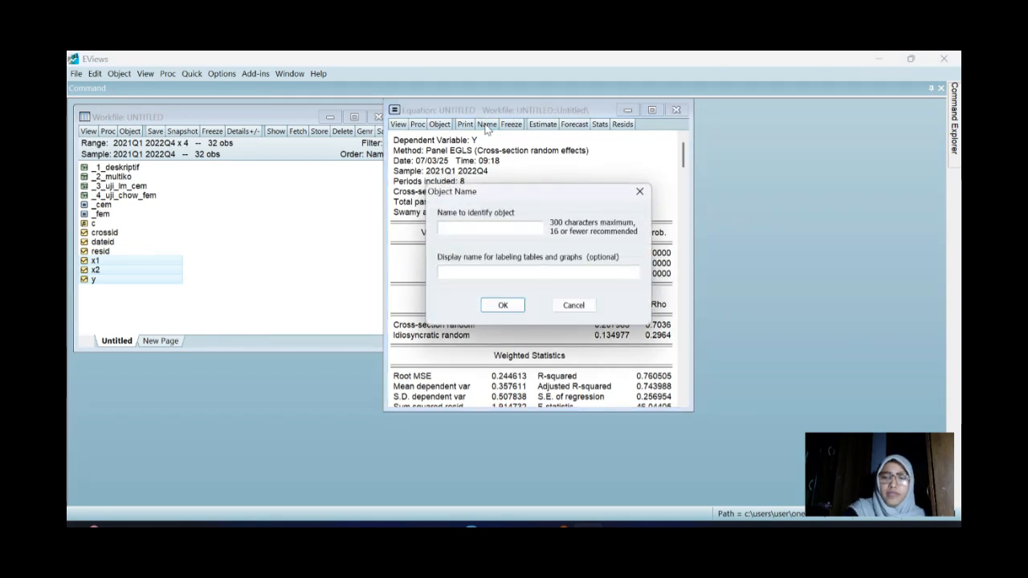
{"action": "type", "text": "_rem"}
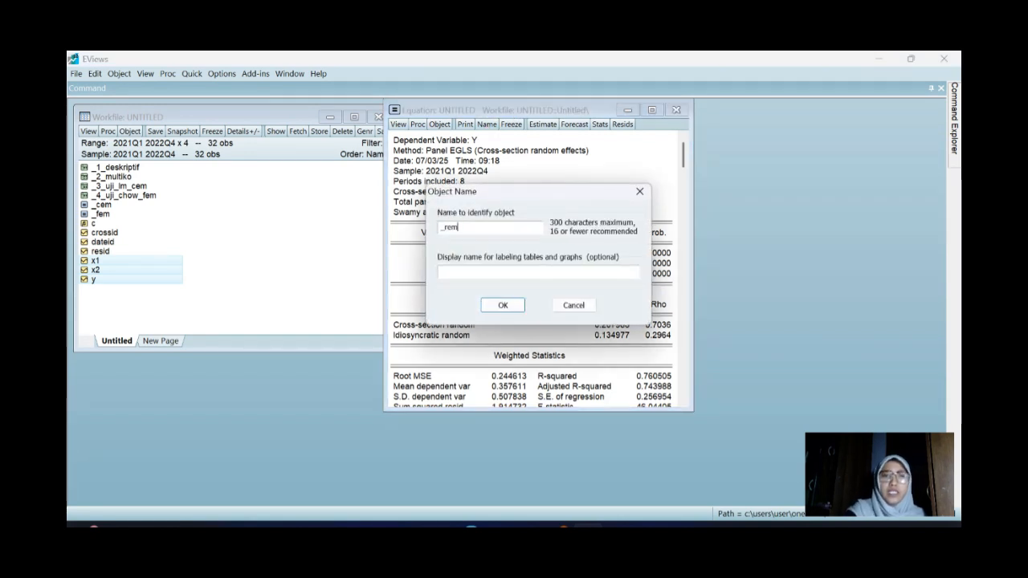
{"action": "key", "text": "Return"}
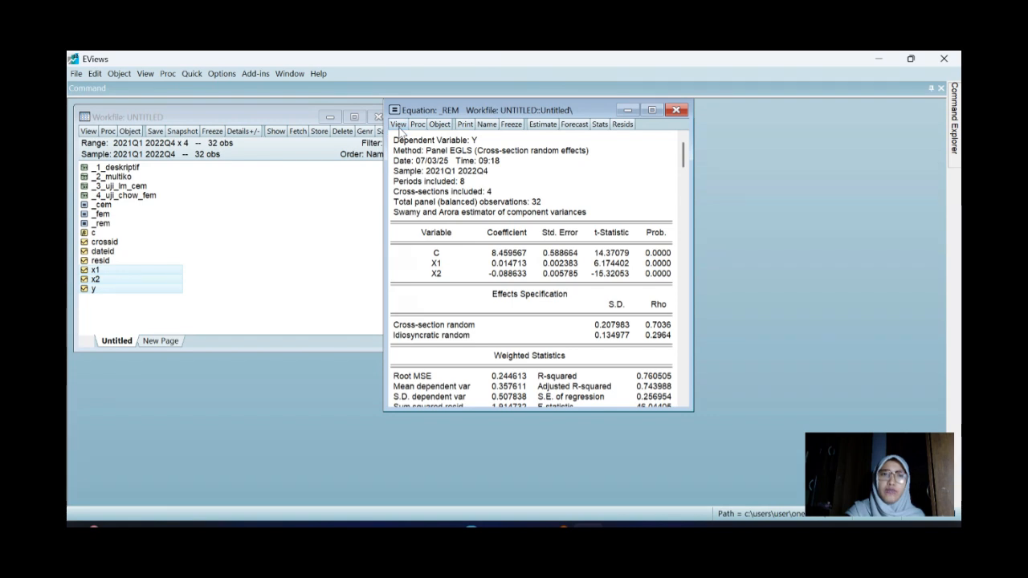
Run the correlated random effects Hausman test on the _rem equation and move its window clear of the workfile
{"action": "left_click", "coordinate": [398, 126]}
{"action": "mouse_move", "coordinate": [465, 265]}
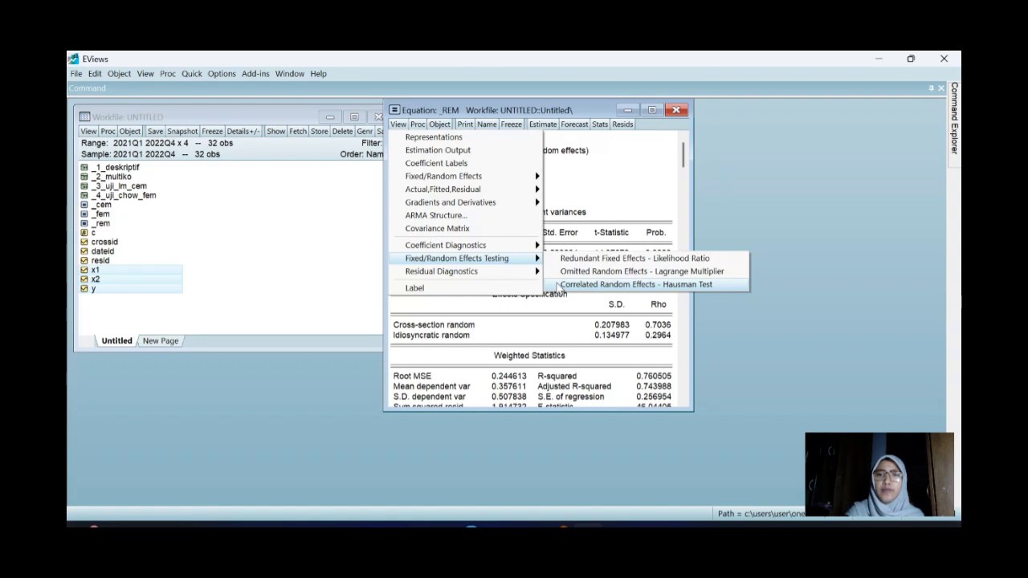
{"action": "left_click", "coordinate": [559, 286]}
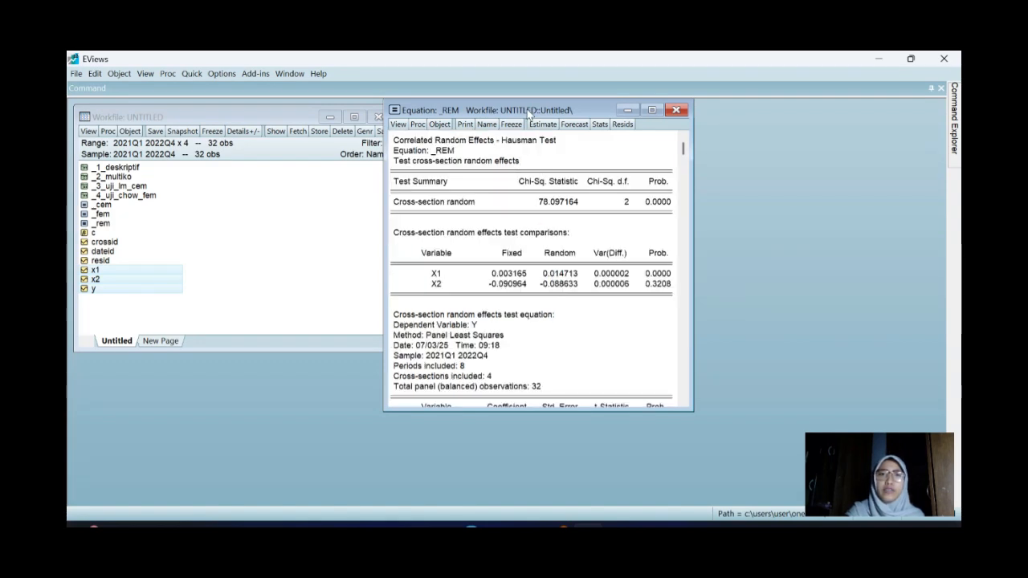
{"action": "left_click_drag", "start_coordinate": [530, 115], "coordinate": [581, 111]}
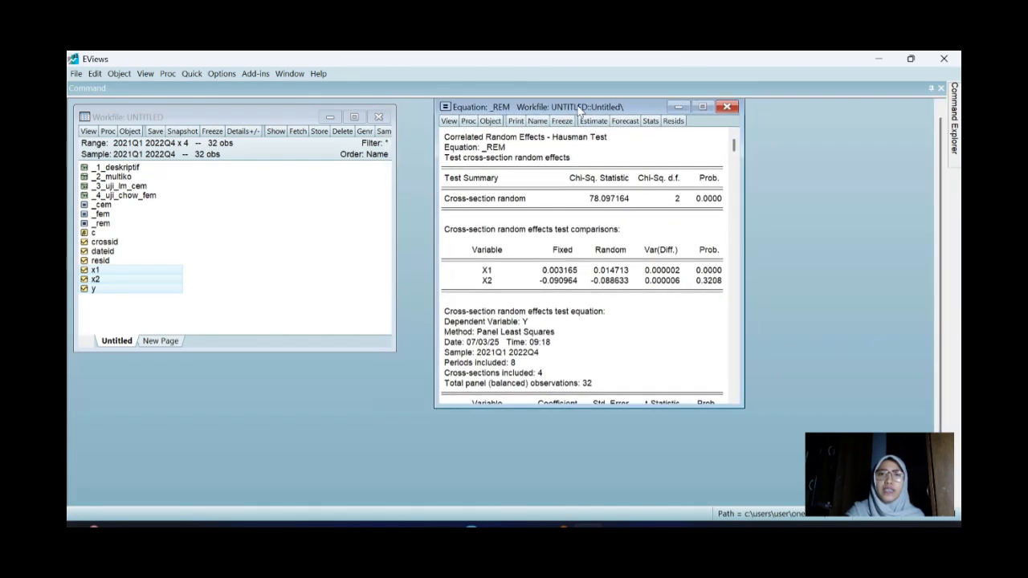
Switch to the Chrome slides and read the REM and UJI HOUSMAN slides on interpreting the Hausman test
{"action": "left_click", "coordinate": [604, 481]}
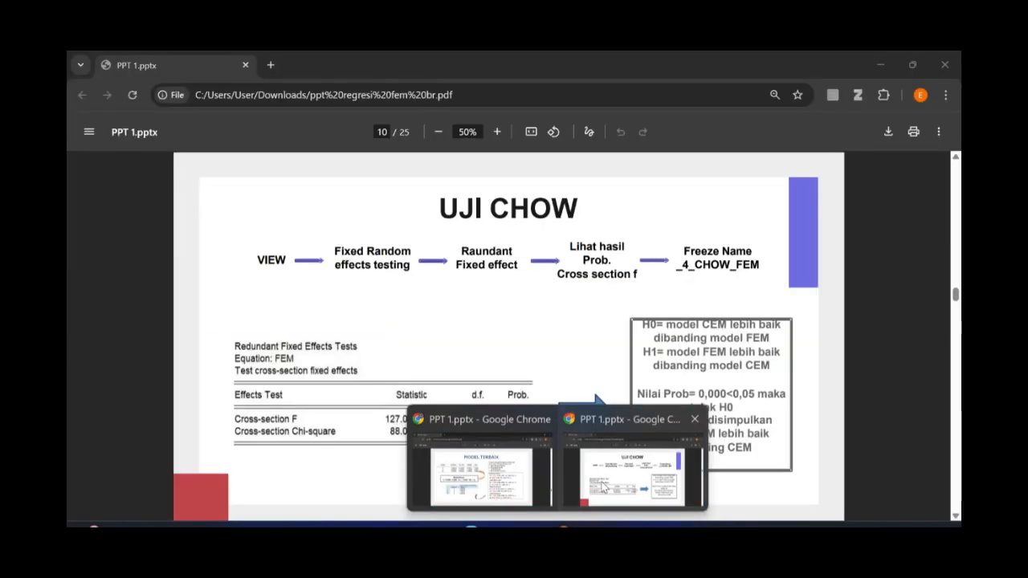
{"action": "scroll", "coordinate": [587, 425], "scroll_direction": "down", "scroll_amount": 5}
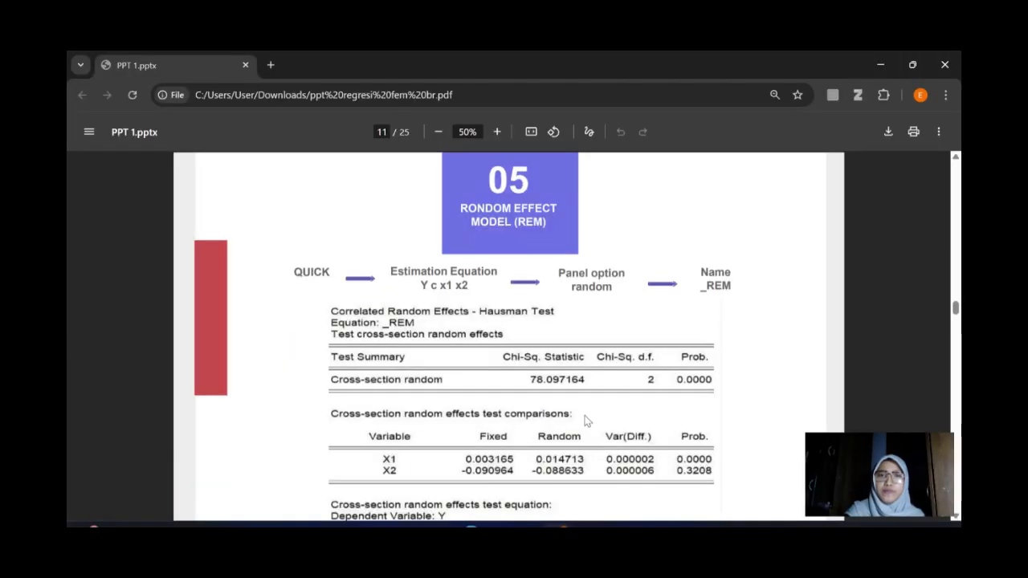
{"action": "scroll", "coordinate": [587, 421], "scroll_direction": "down", "scroll_amount": 5}
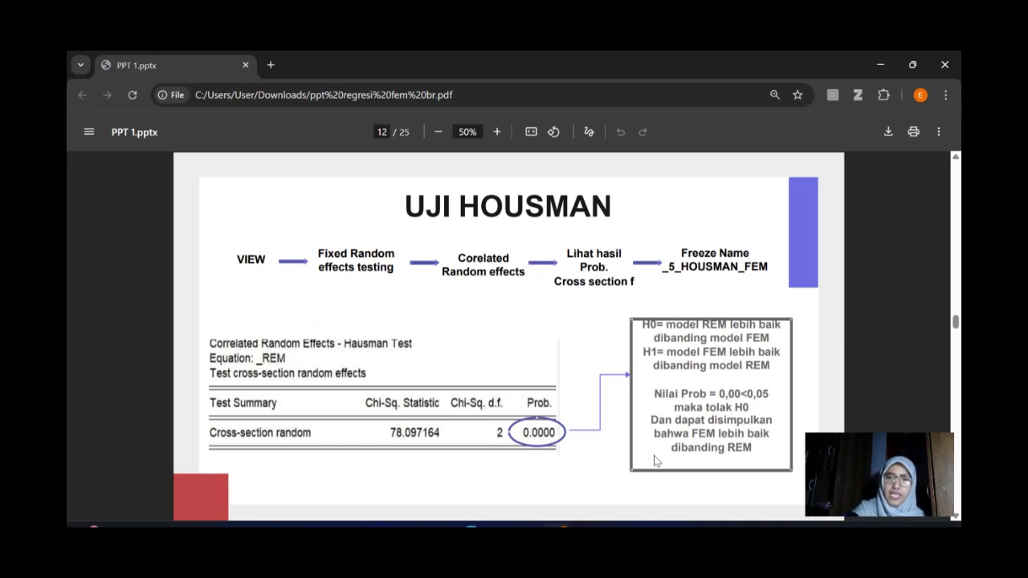
Switch back to EViews, freeze the _rem Hausman test output as a table named _5_uji_hausman_fem, and close the table and equation windows
{"action": "left_click", "coordinate": [607, 493]}
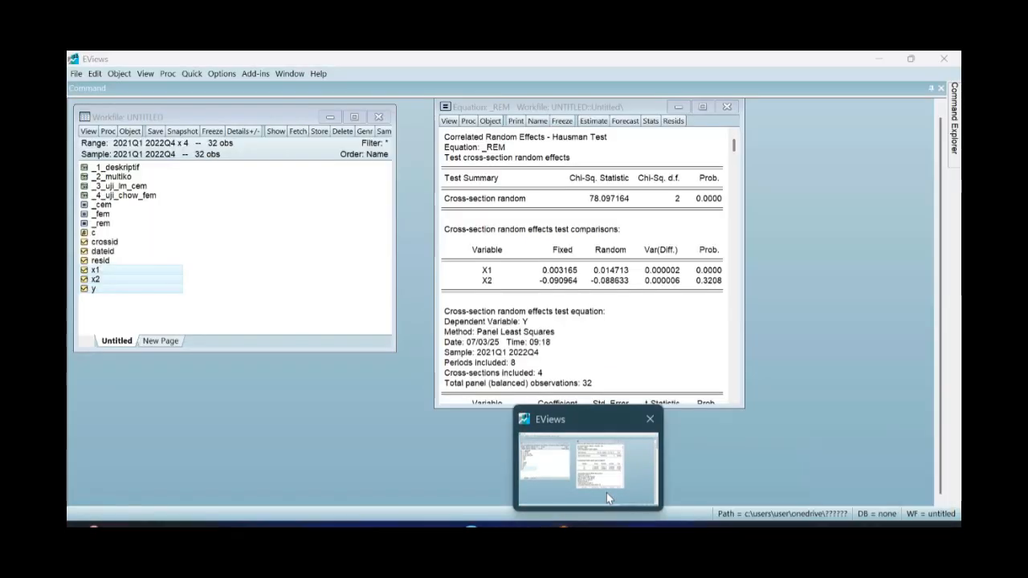
{"action": "left_click", "coordinate": [563, 122]}
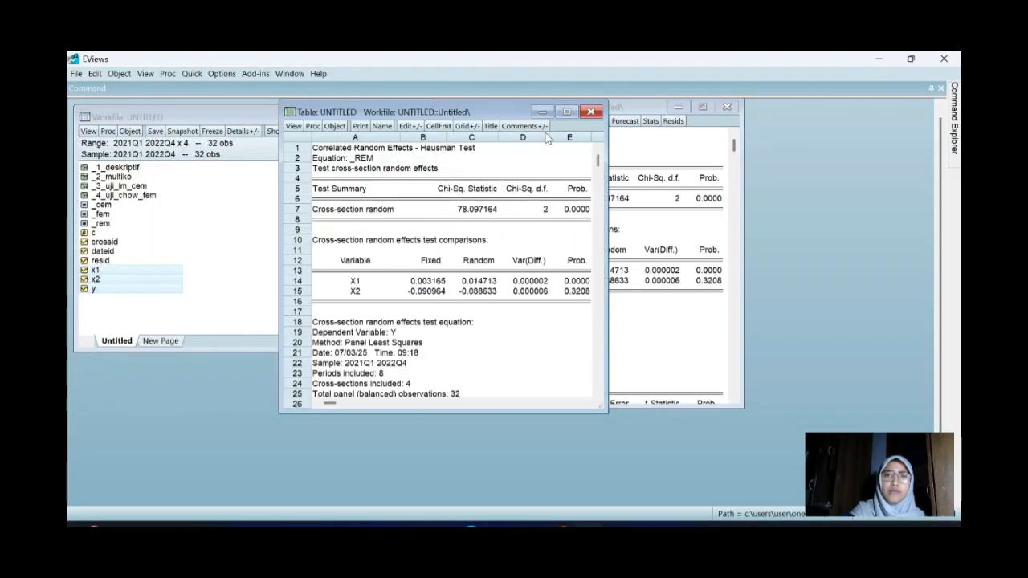
{"action": "left_click", "coordinate": [382, 126]}
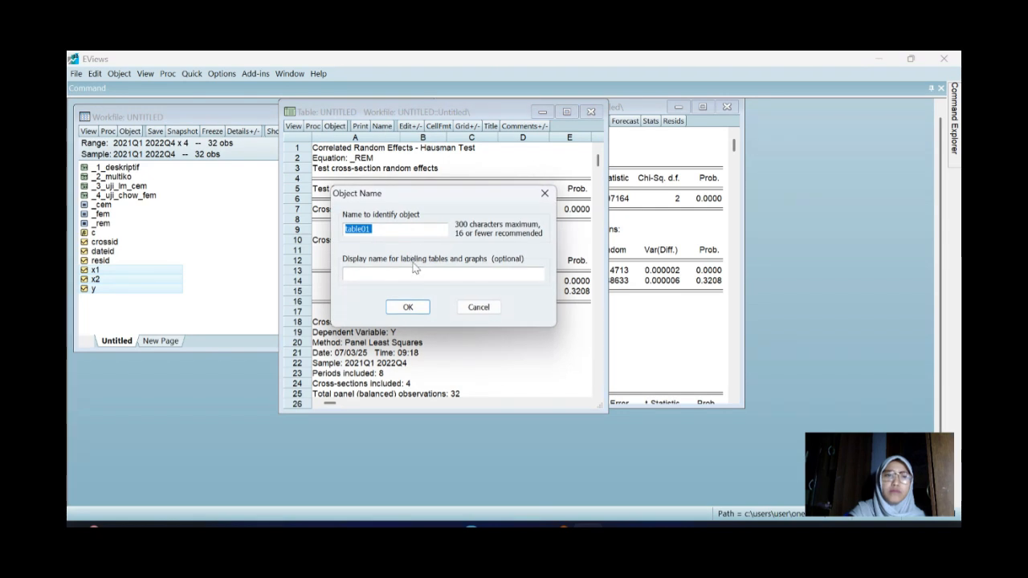
{"action": "key", "text": "BackSpace"}
{"action": "type", "text": "_5"}
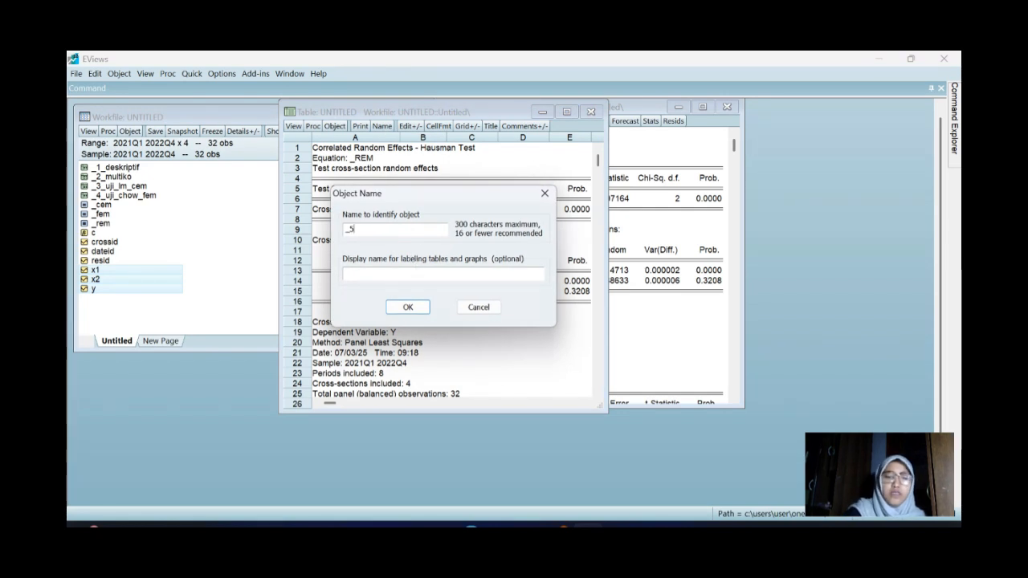
{"action": "type", "text": "_"}
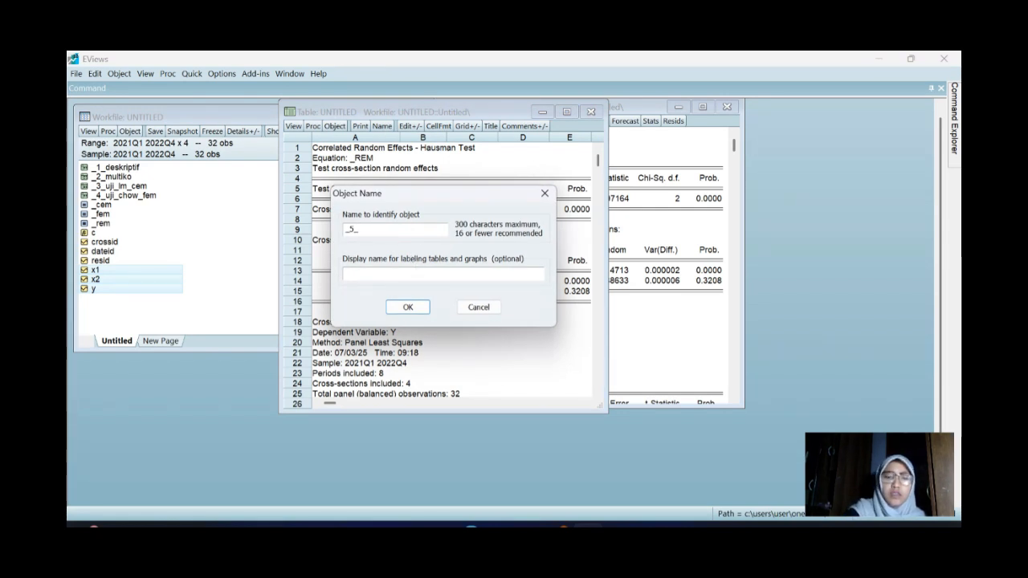
{"action": "type", "text": "uji_"}
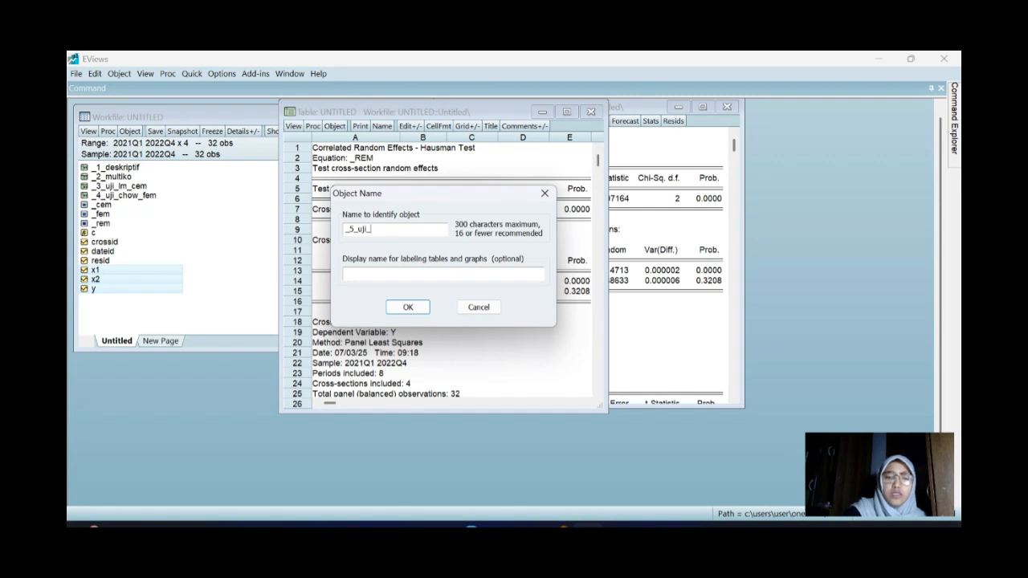
{"action": "type", "text": "haus"}
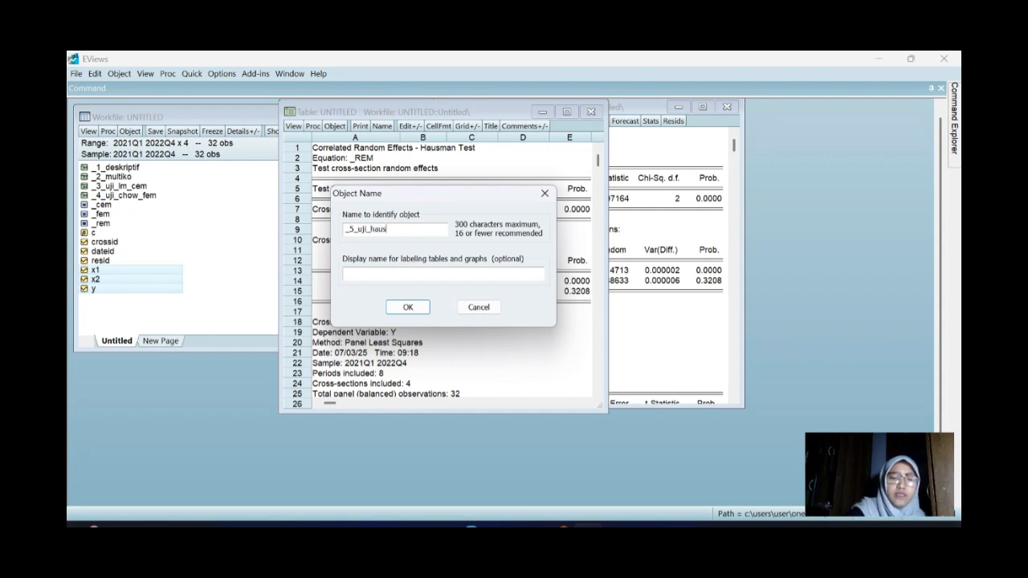
{"action": "type", "text": "man_"}
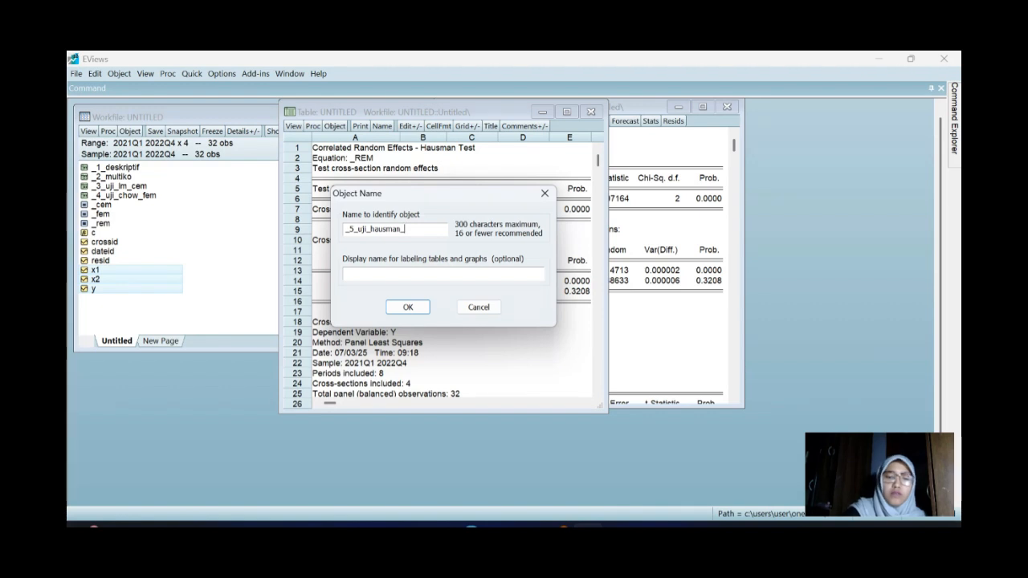
{"action": "type", "text": "fem"}
{"action": "key", "text": "Return"}
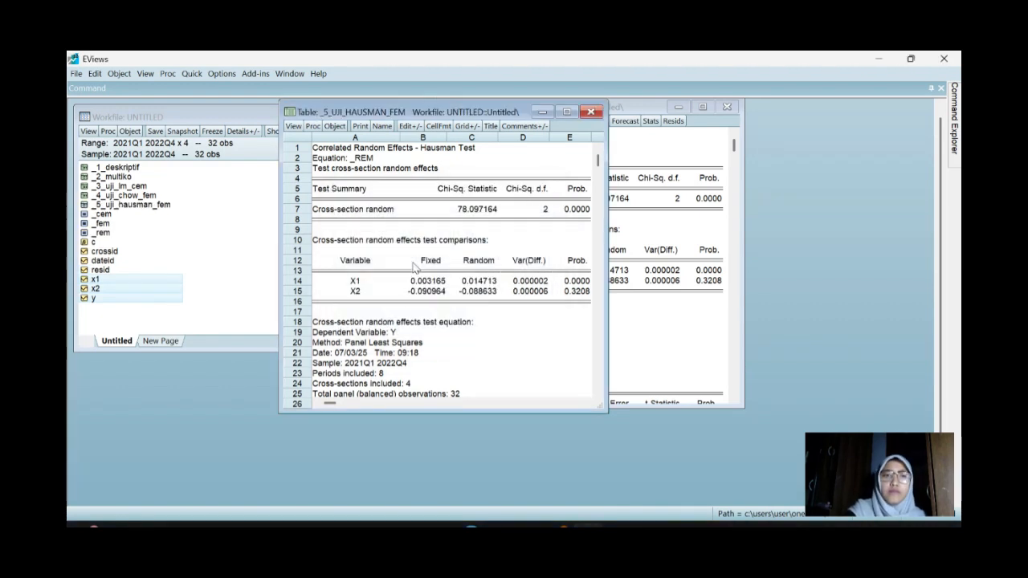
{"action": "left_click", "coordinate": [589, 112]}
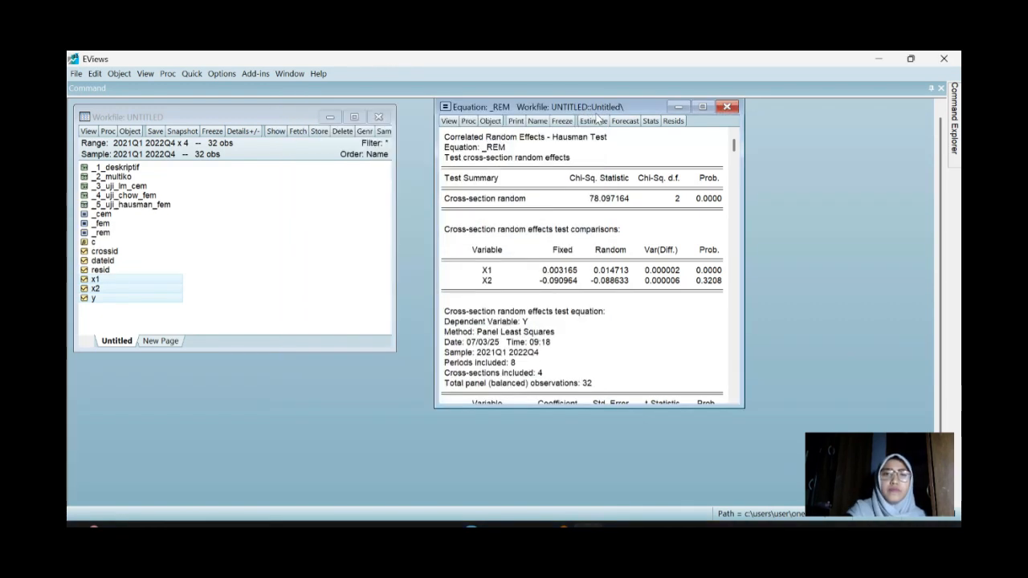
{"action": "left_click", "coordinate": [726, 107]}
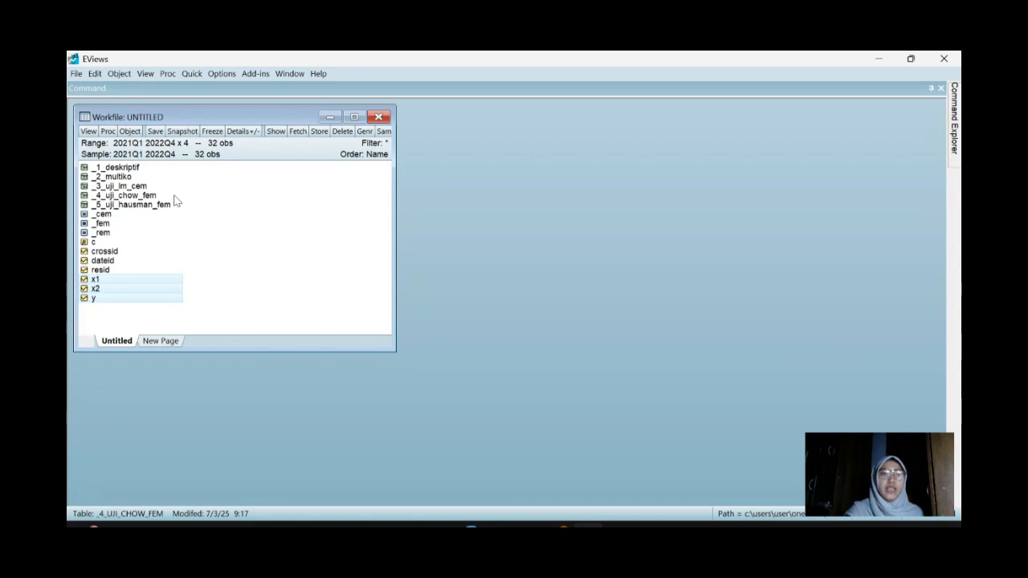
Open the _fem equation, place its window beside the workfile, and re-estimate it with the existing specification y c x1 x2
{"action": "double_click", "coordinate": [102, 224]}
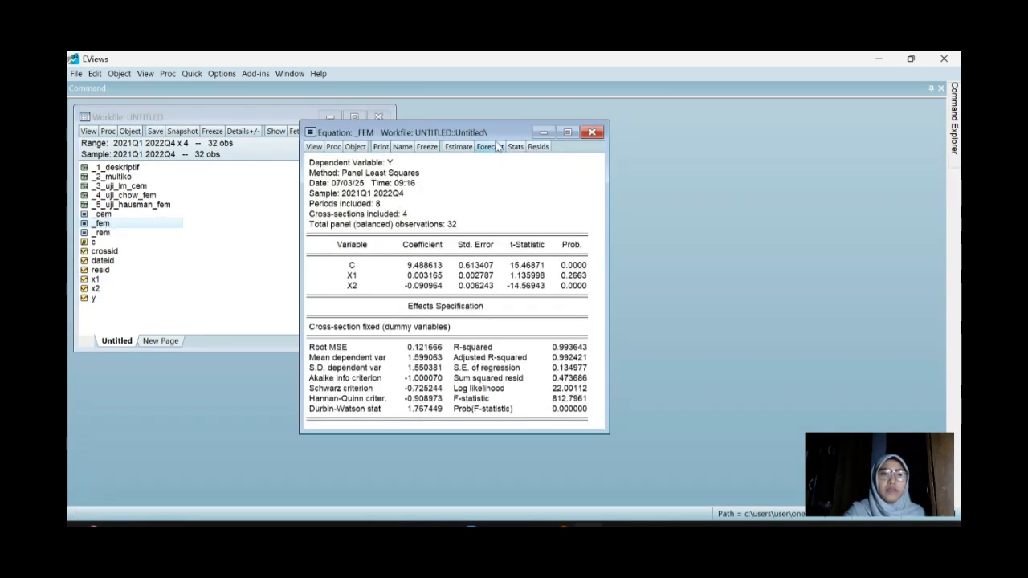
{"action": "left_click_drag", "start_coordinate": [489, 135], "coordinate": [599, 112]}
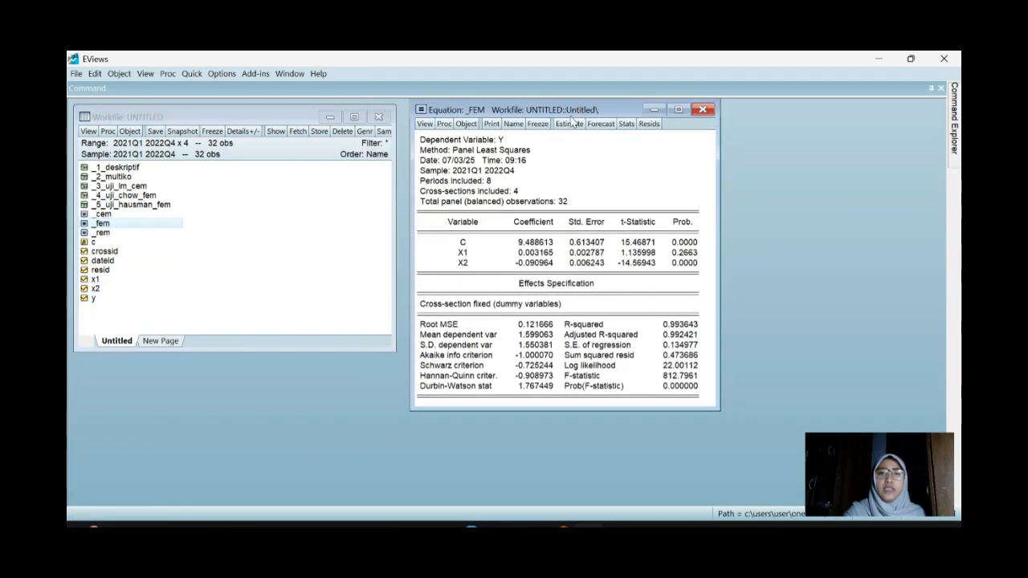
{"action": "left_click", "coordinate": [569, 124]}
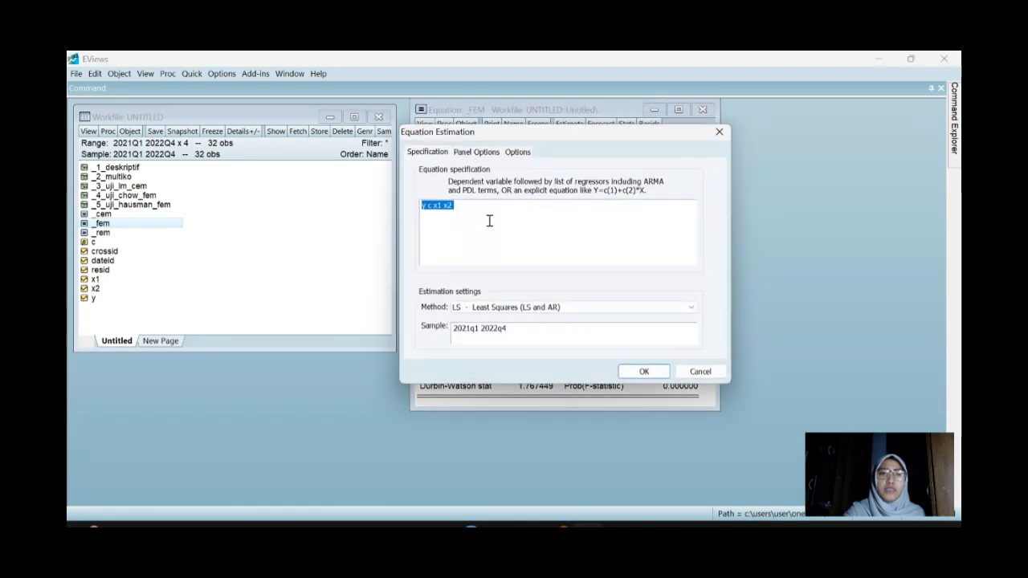
{"action": "left_click", "coordinate": [642, 372]}
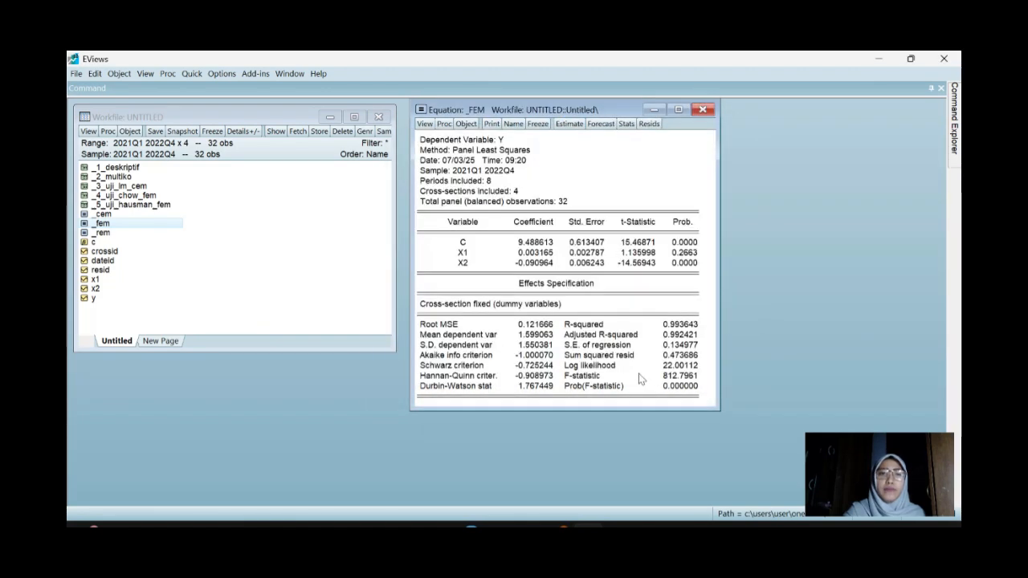
Freeze the _fem estimation output as a table named _6_model_terbaik and close the table window
{"action": "left_click", "coordinate": [536, 125]}
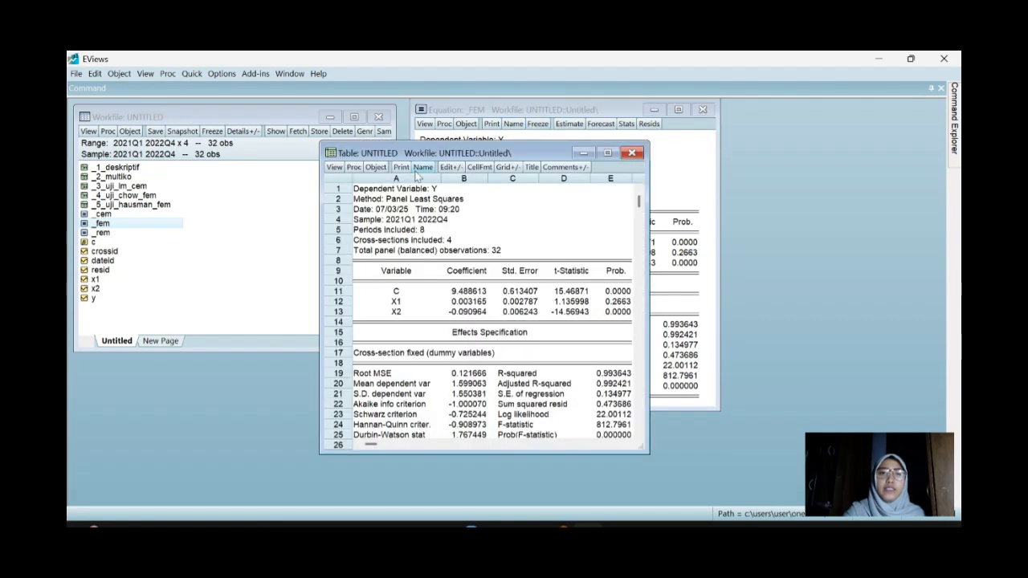
{"action": "left_click", "coordinate": [417, 166]}
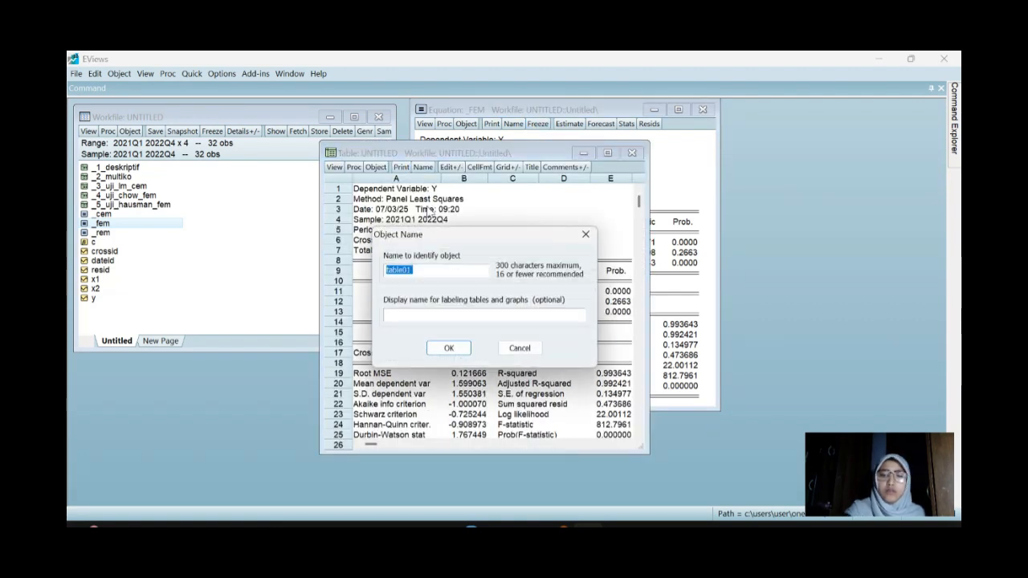
{"action": "key", "text": "BackSpace"}
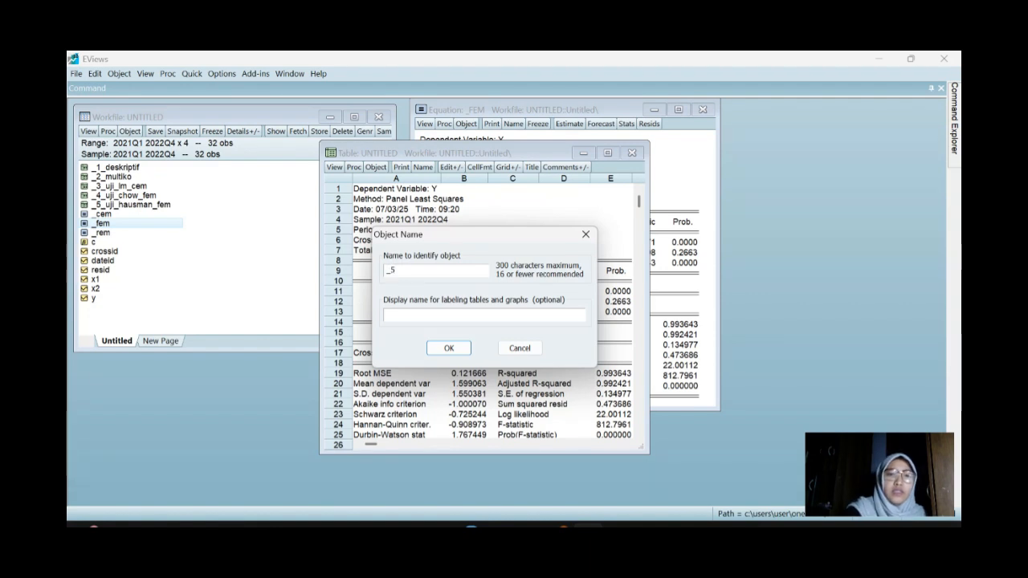
{"action": "type", "text": "_6_"}
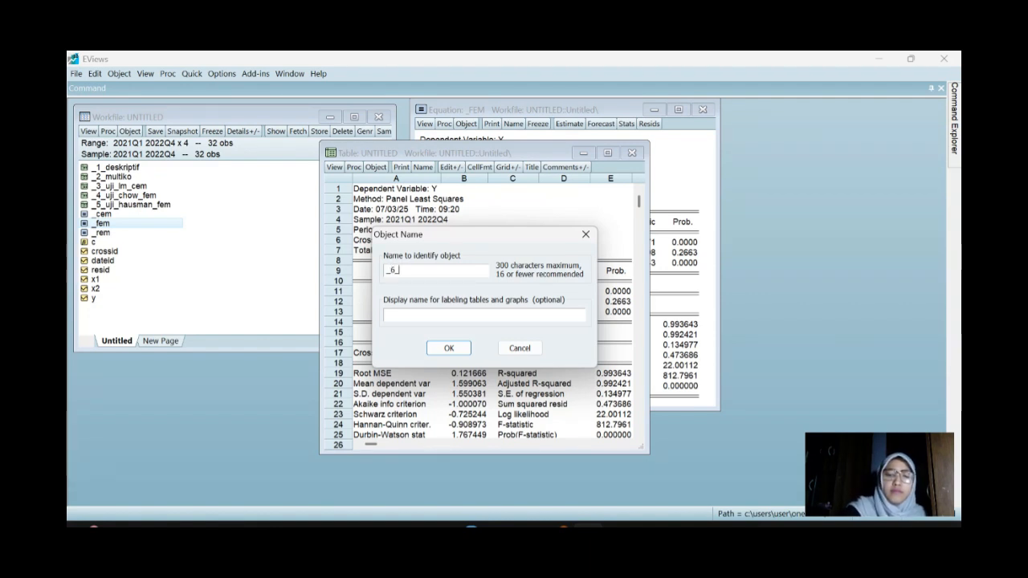
{"action": "type", "text": "model"}
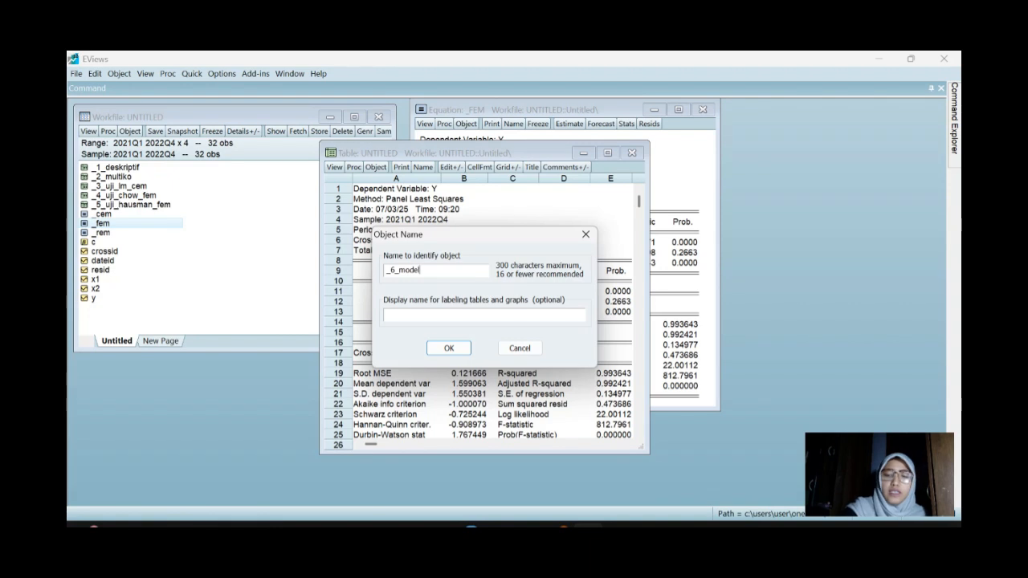
{"action": "type", "text": "_terb"}
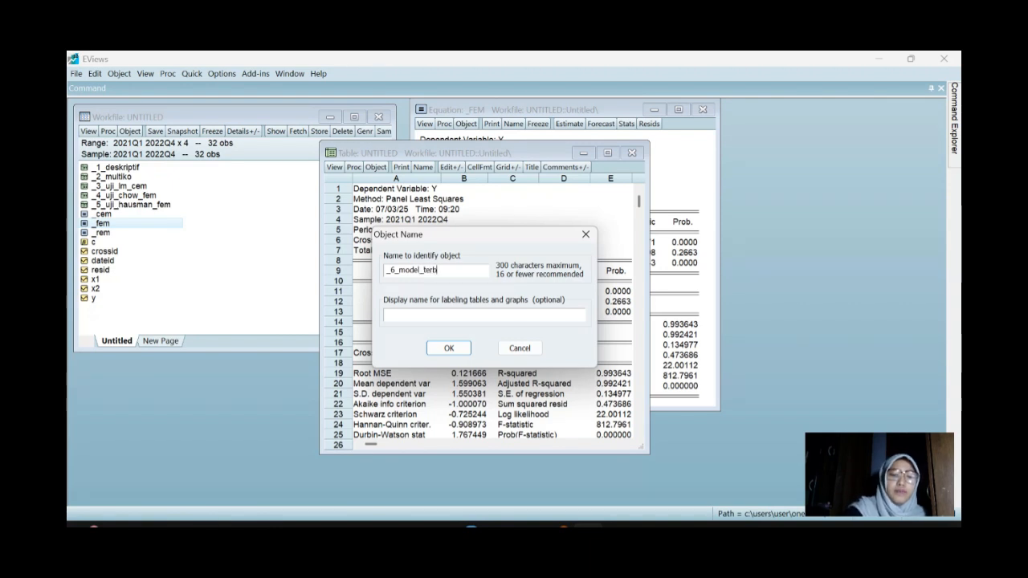
{"action": "type", "text": "aik"}
{"action": "key", "text": "Return"}
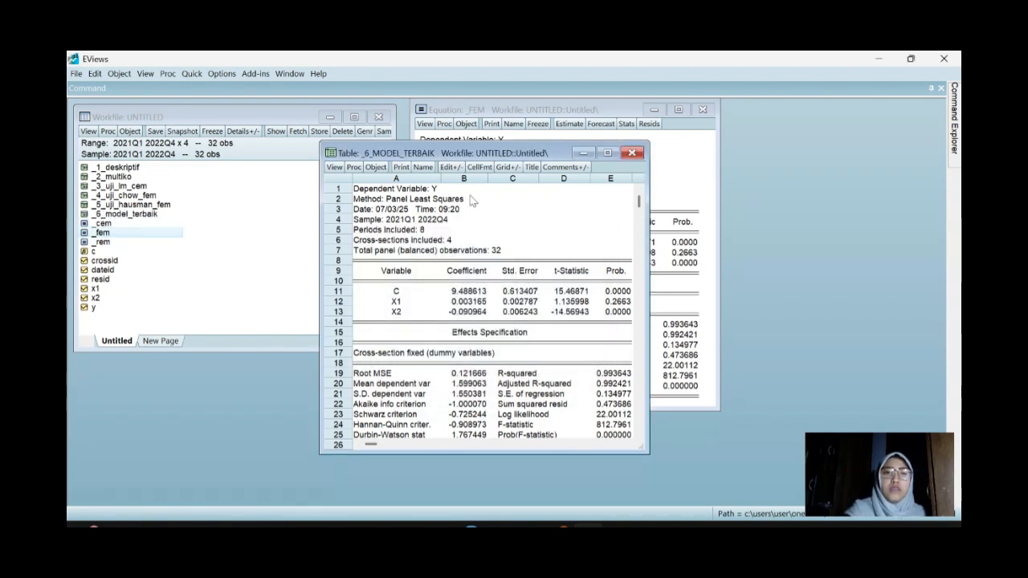
{"action": "left_click", "coordinate": [632, 152]}
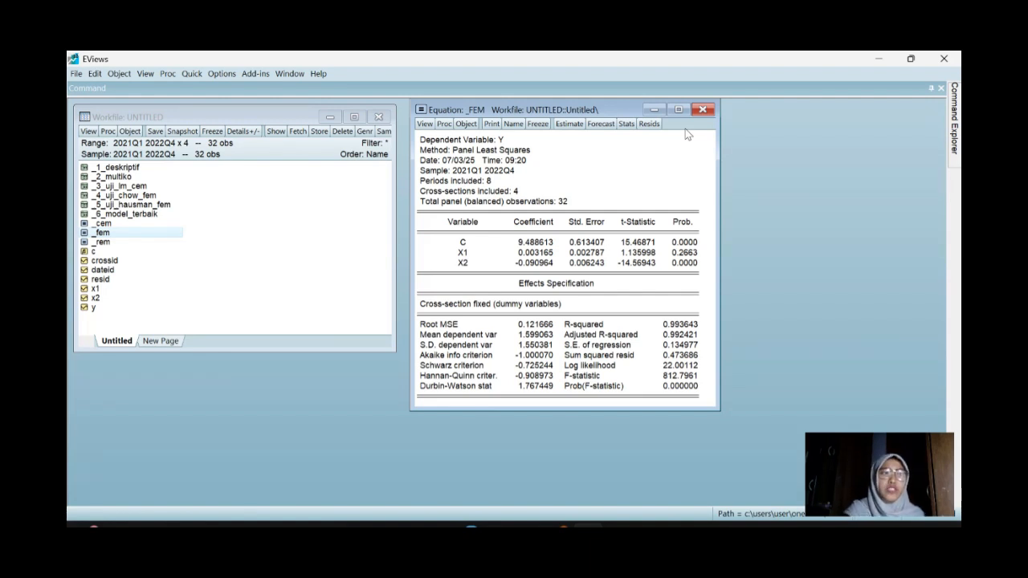
Run the histogram normality test on the residuals of the _fem equation
{"action": "left_click", "coordinate": [425, 124]}
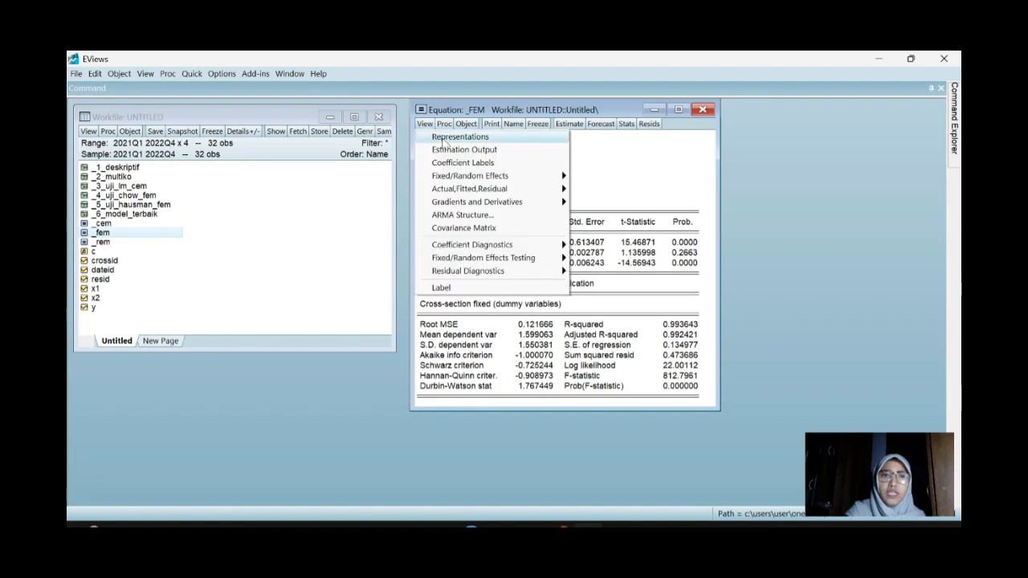
{"action": "mouse_move", "coordinate": [488, 274]}
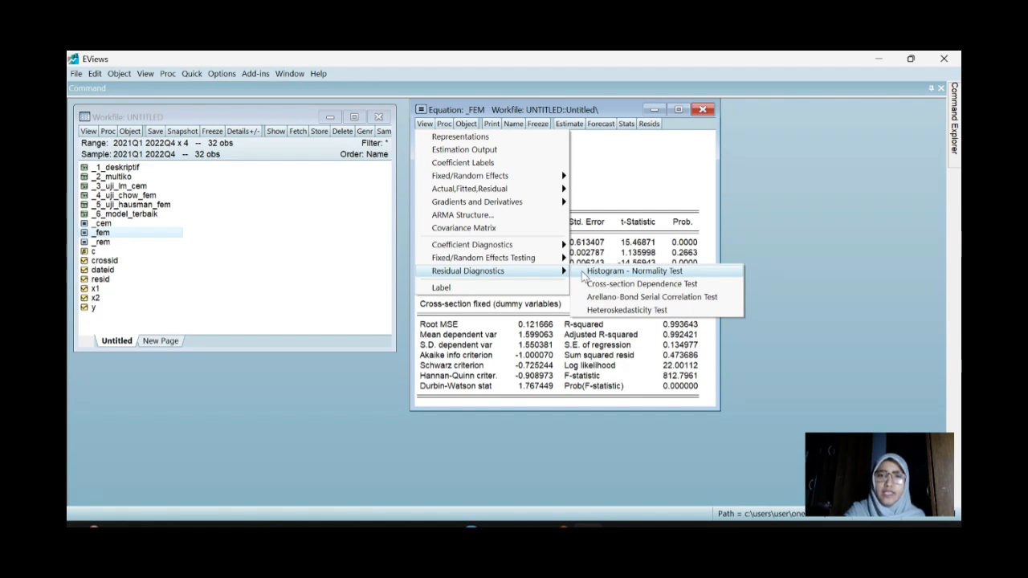
{"action": "left_click", "coordinate": [611, 271]}
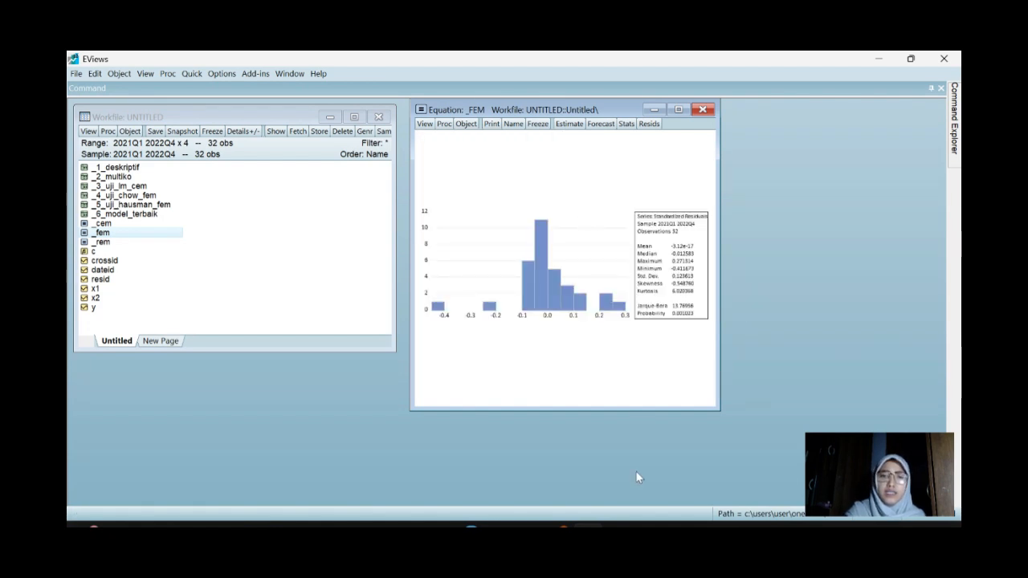
Switch to the Chrome slides and read from the model selection summary through the UJI NORMALITAS slide on interpreting the normality test
{"action": "mouse_move", "coordinate": [598, 523]}
{"action": "left_click", "coordinate": [597, 493]}
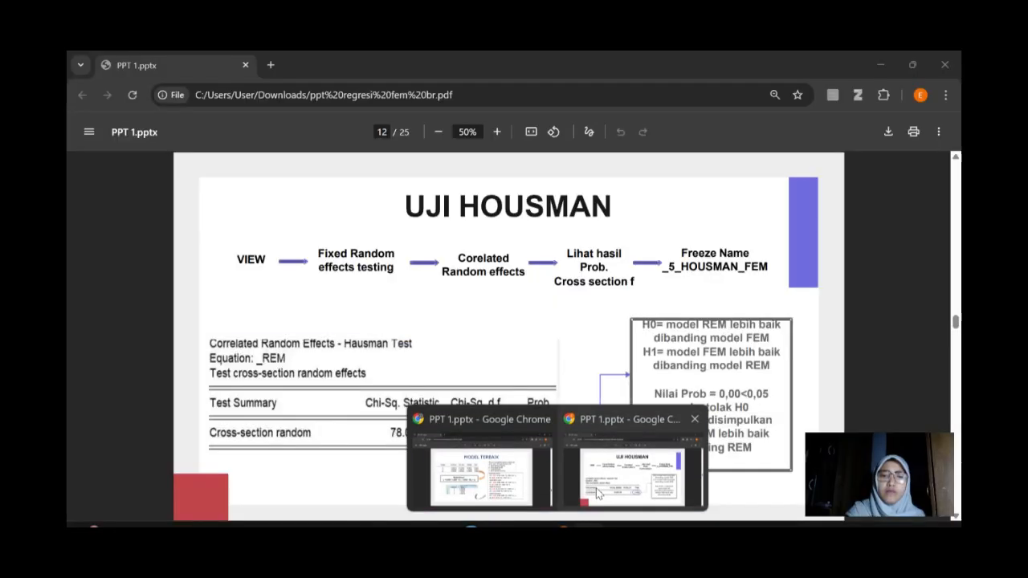
{"action": "key", "text": "Right"}
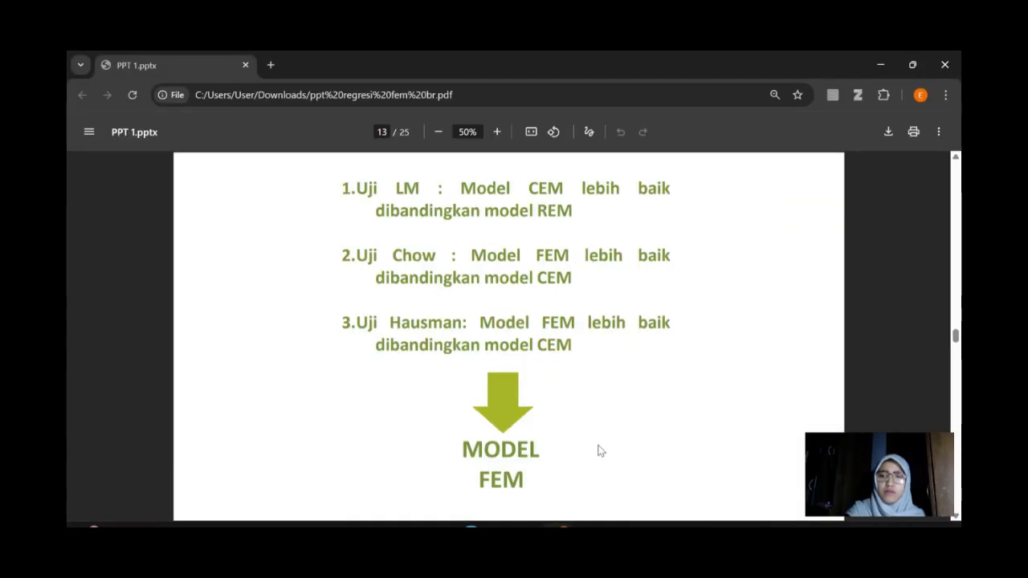
{"action": "key", "text": "Right"}
{"action": "key", "text": "Right"}
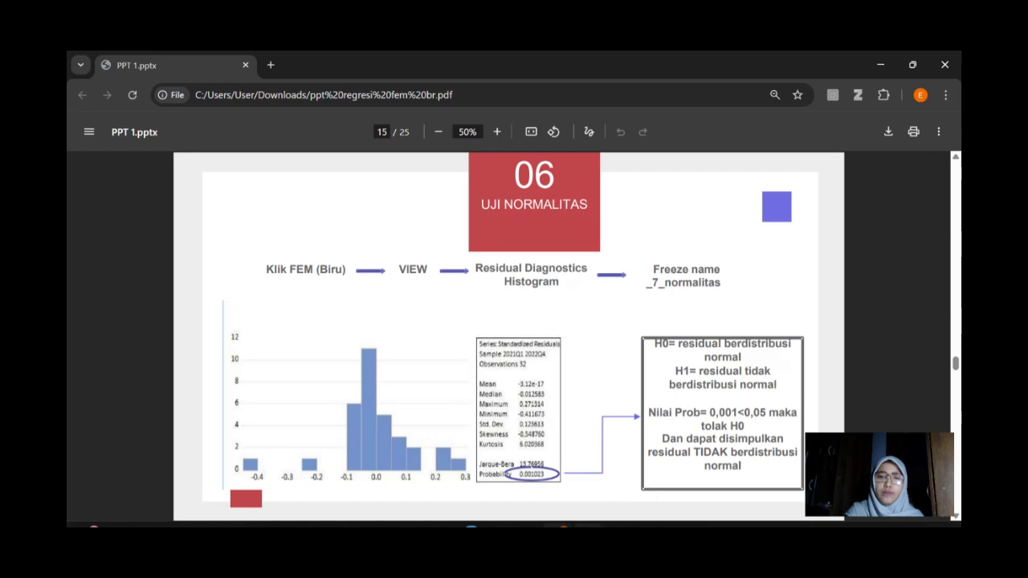
Switch back to EViews, freeze the _fem residual histogram as a graph named _7_normalitas, and close the graph window
{"action": "mouse_move", "coordinate": [588, 526]}
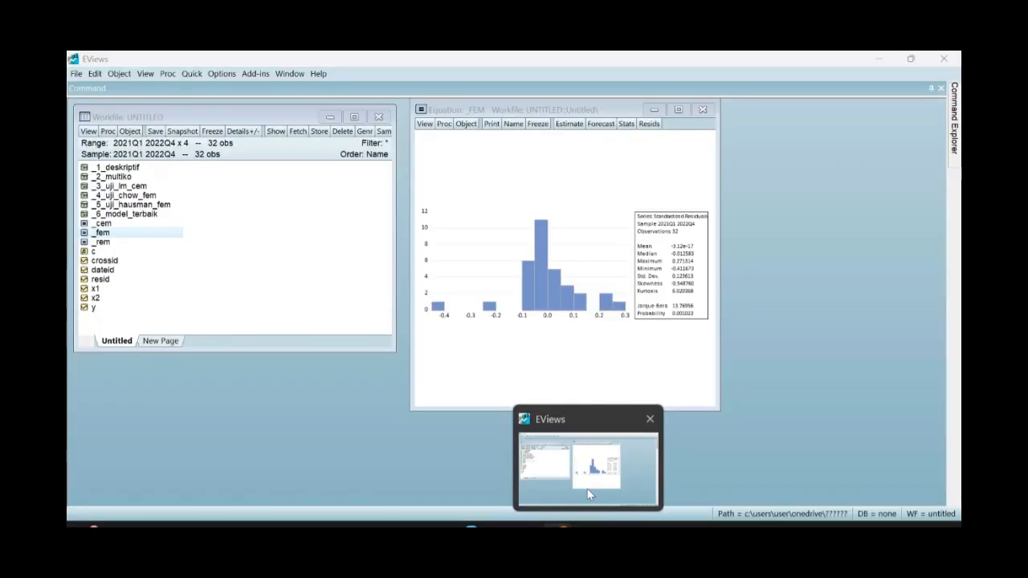
{"action": "left_click", "coordinate": [589, 494]}
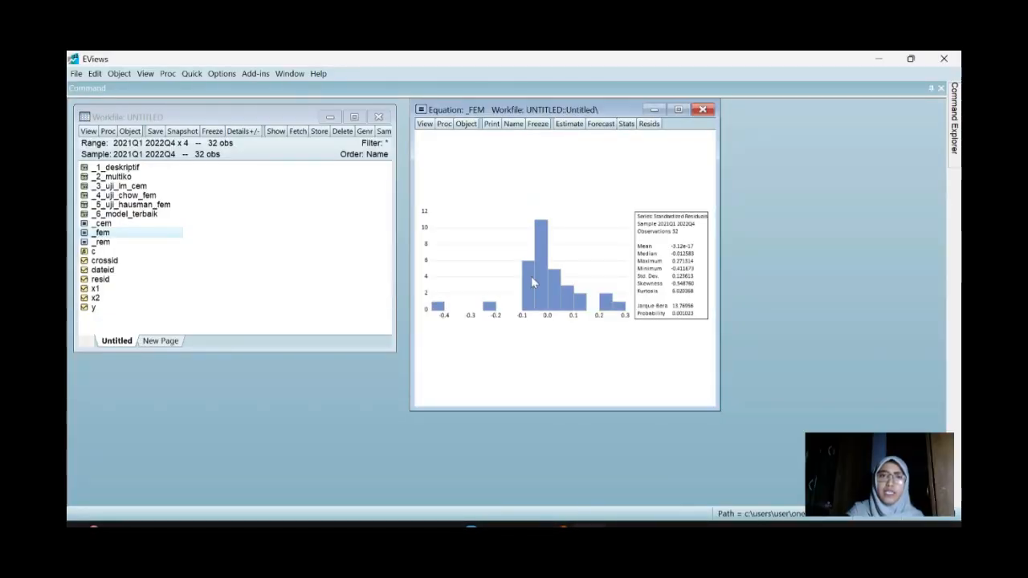
{"action": "left_click", "coordinate": [537, 124]}
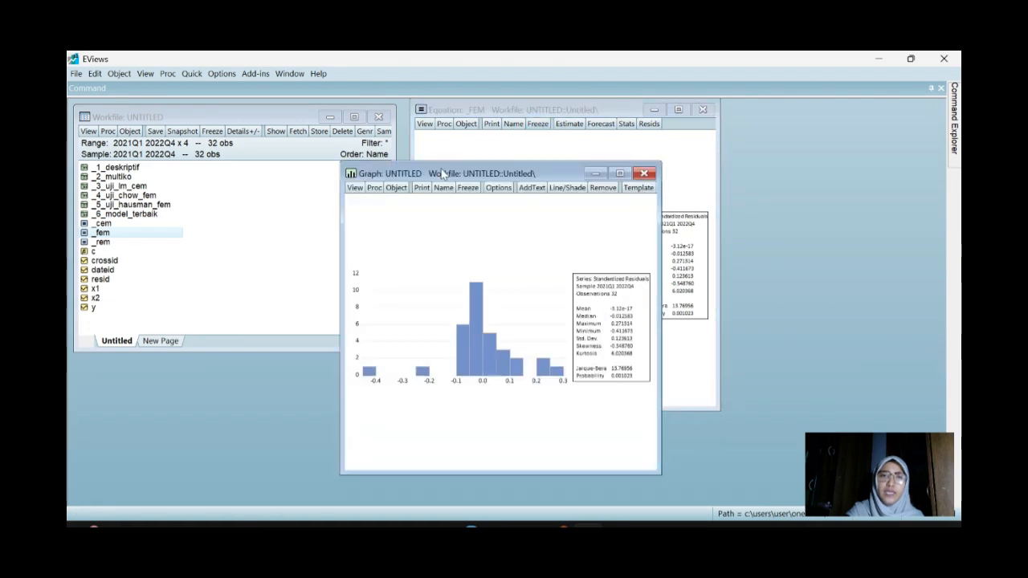
{"action": "left_click", "coordinate": [442, 187]}
{"action": "key", "text": "BackSpace"}
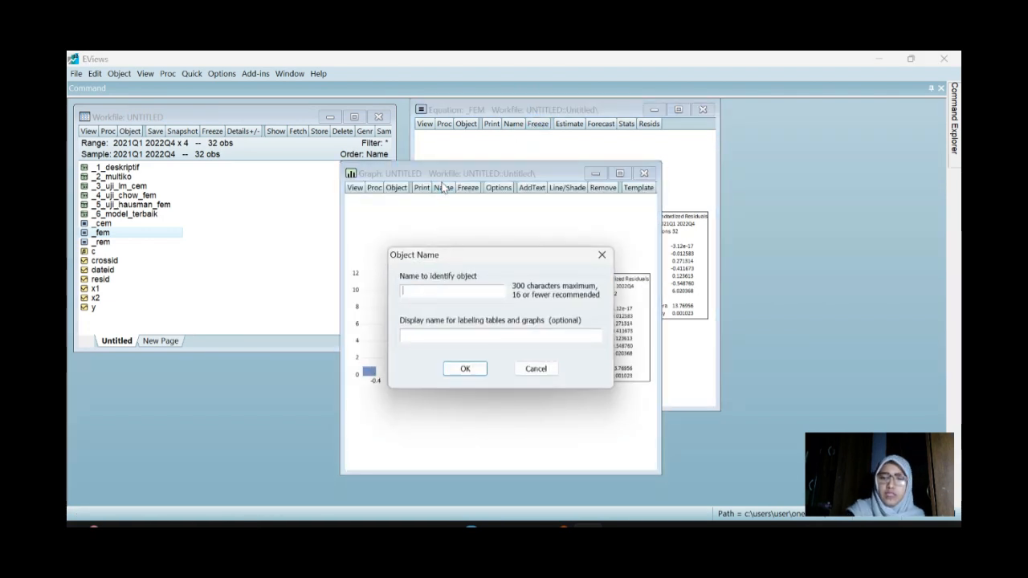
{"action": "type", "text": "_7"}
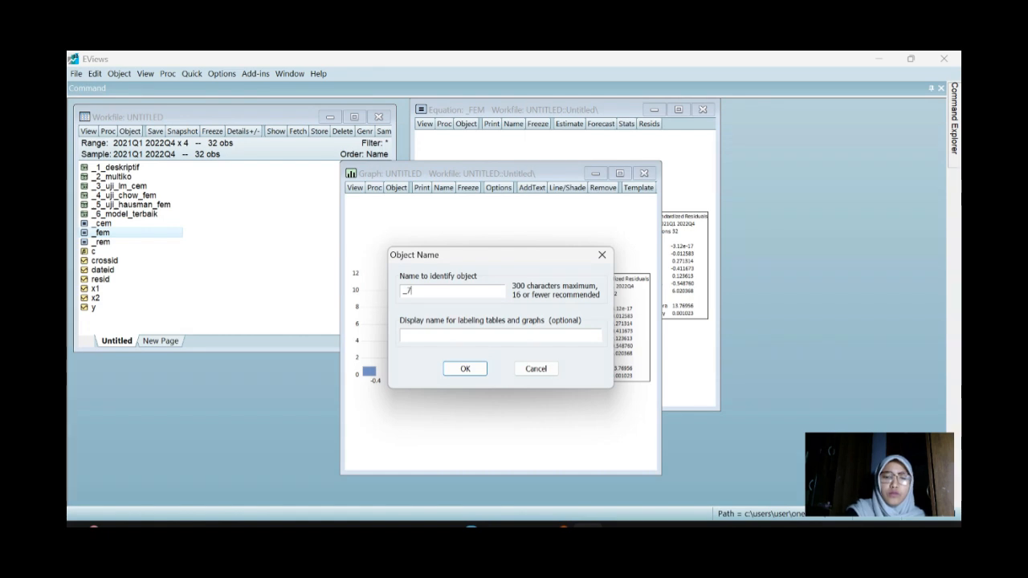
{"action": "type", "text": "_n"}
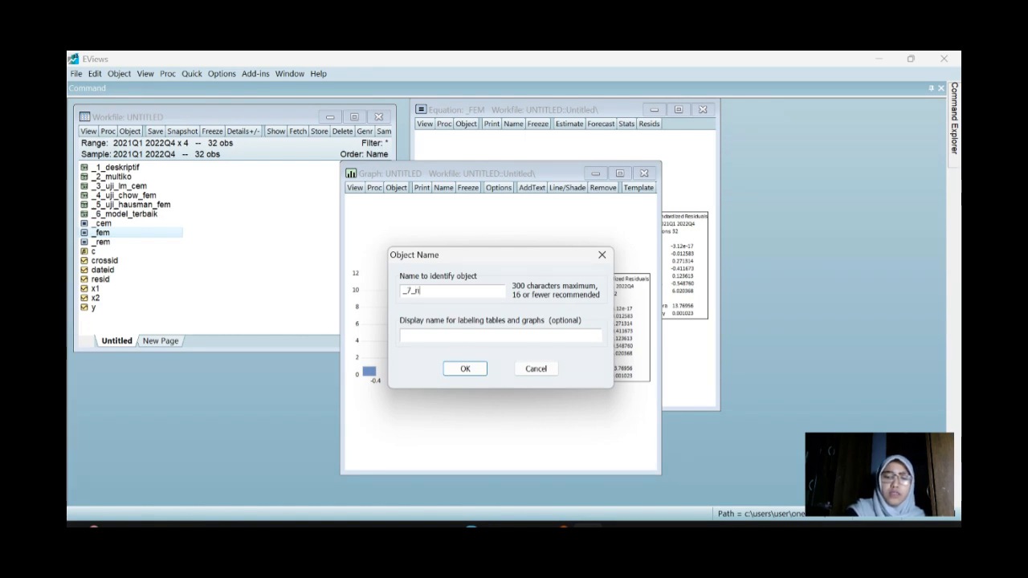
{"action": "type", "text": "orma"}
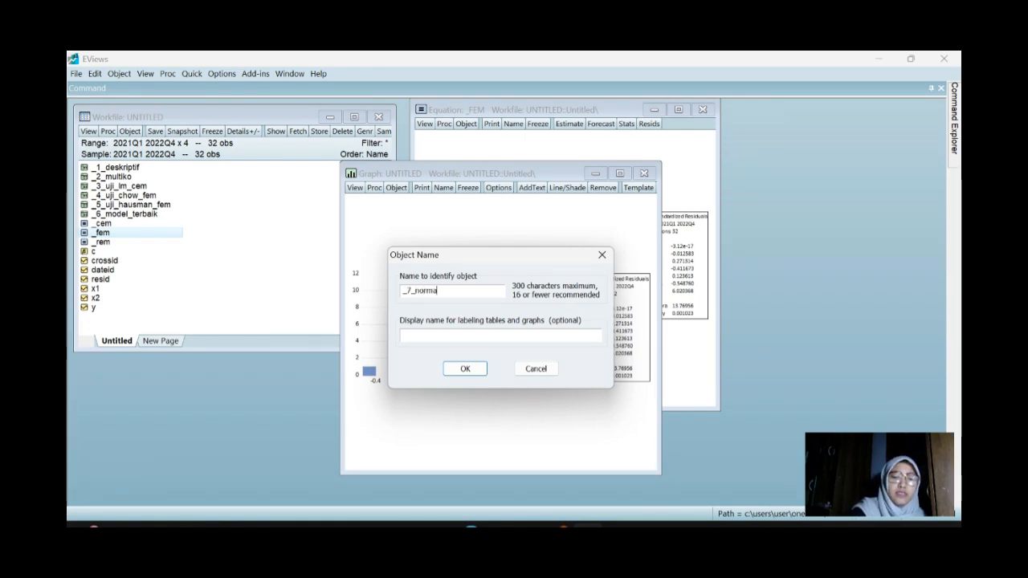
{"action": "type", "text": "litas"}
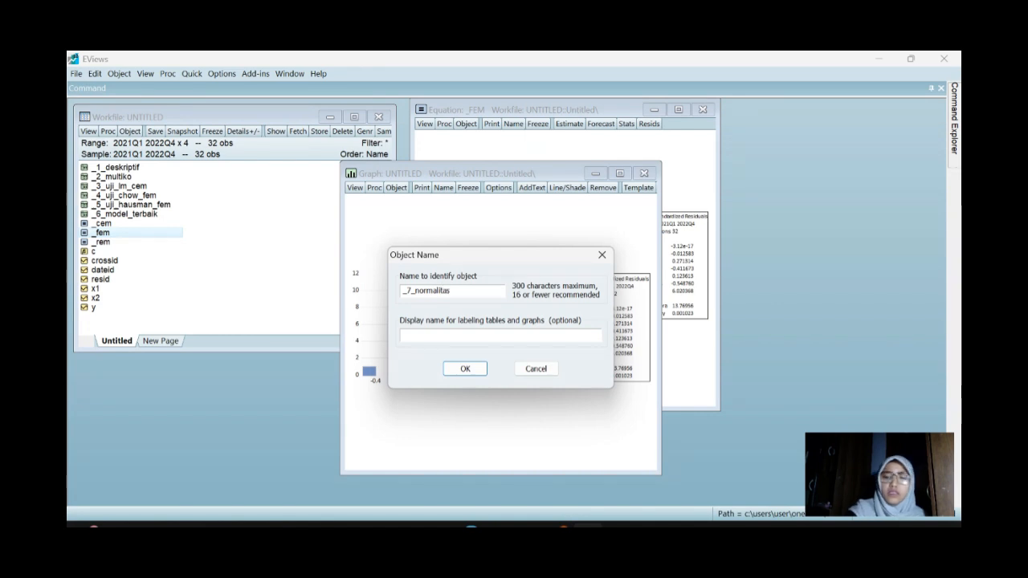
{"action": "key", "text": "Return"}
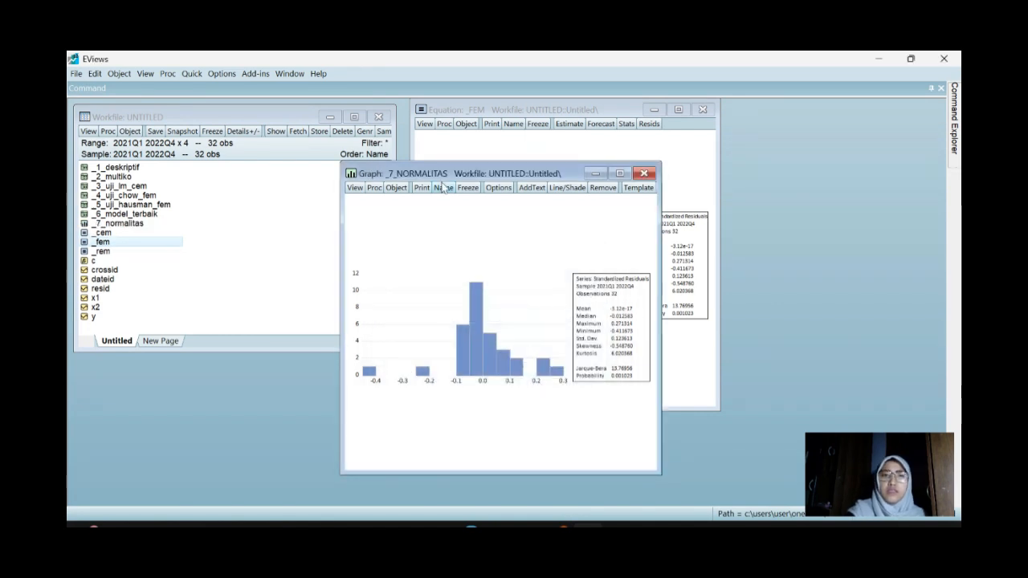
{"action": "left_click", "coordinate": [644, 175]}
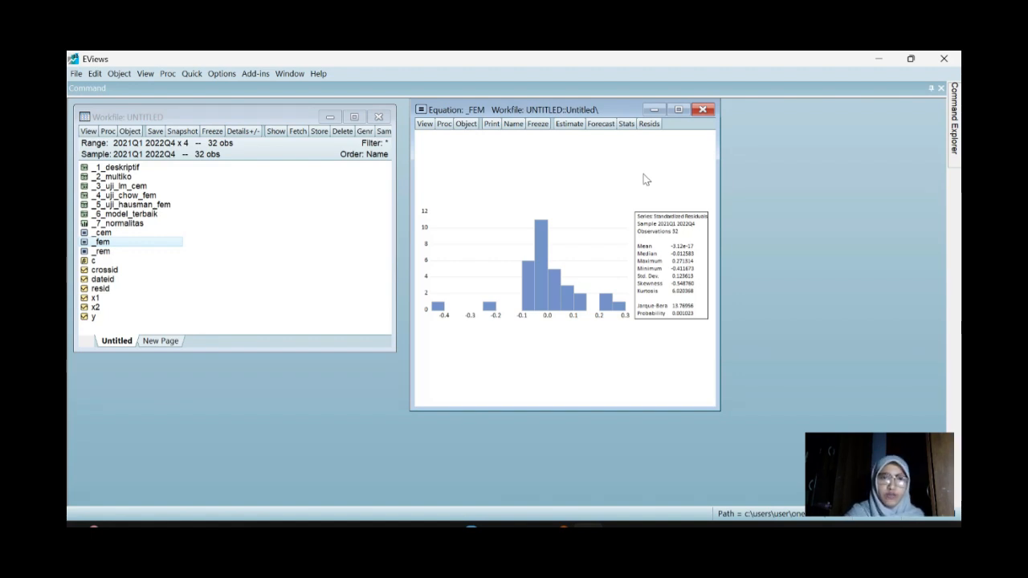
Run the residual cross-section dependence test on the _fem equation and read the AUTO KORELASI slide in Chrome on interpreting it
{"action": "left_click", "coordinate": [425, 125]}
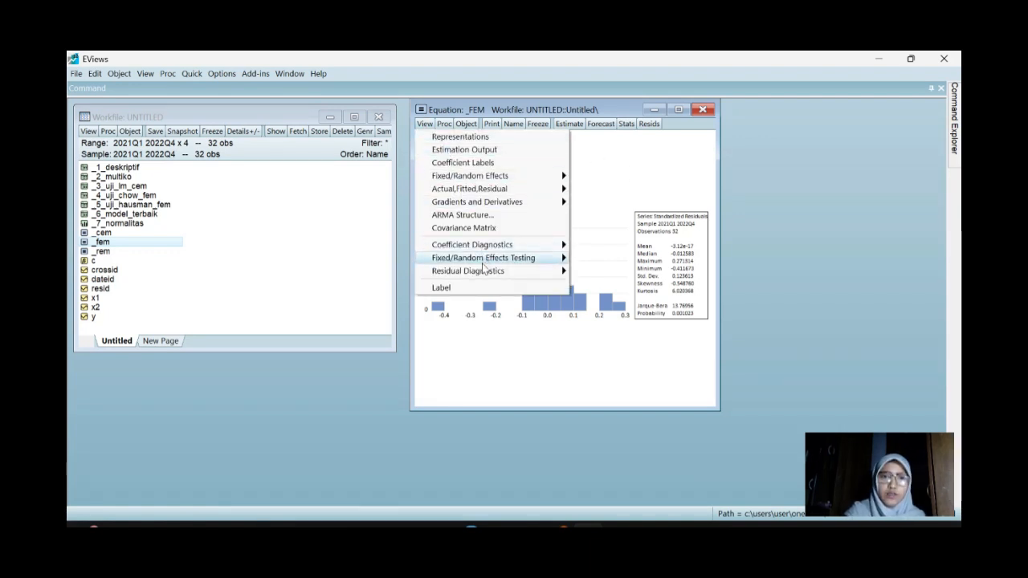
{"action": "mouse_move", "coordinate": [484, 275]}
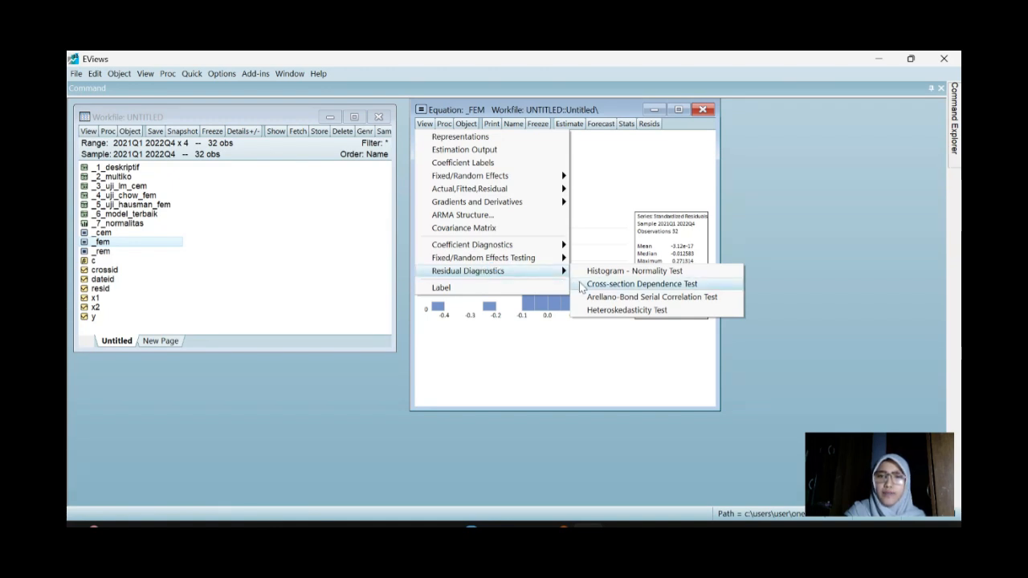
{"action": "left_click", "coordinate": [582, 285]}
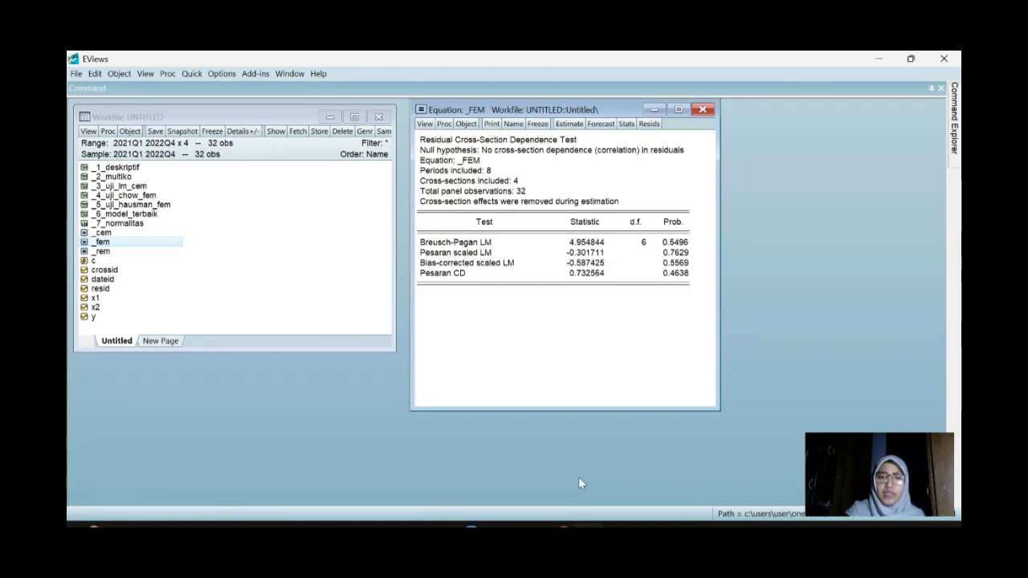
{"action": "mouse_move", "coordinate": [556, 526]}
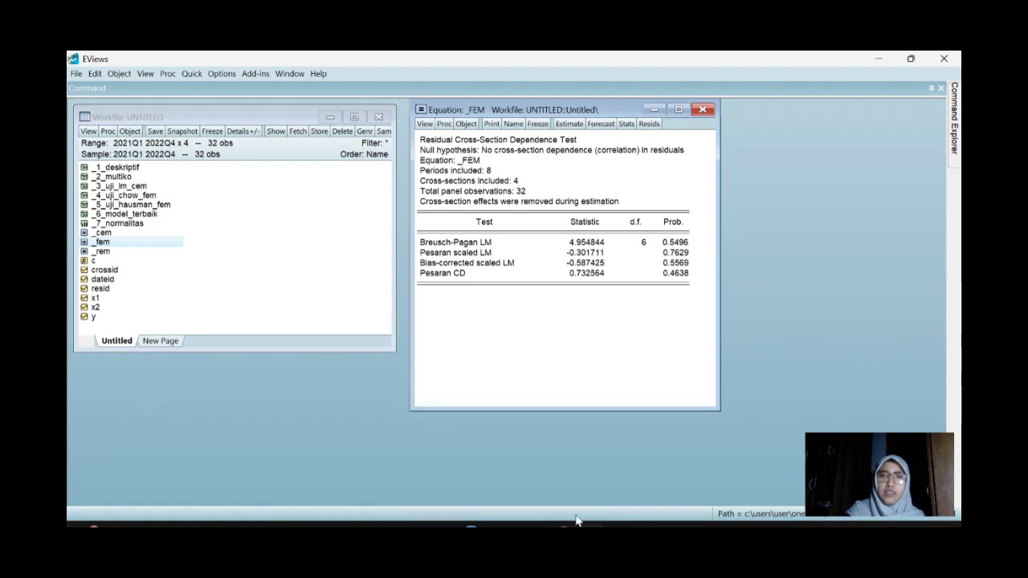
{"action": "left_click", "coordinate": [595, 482]}
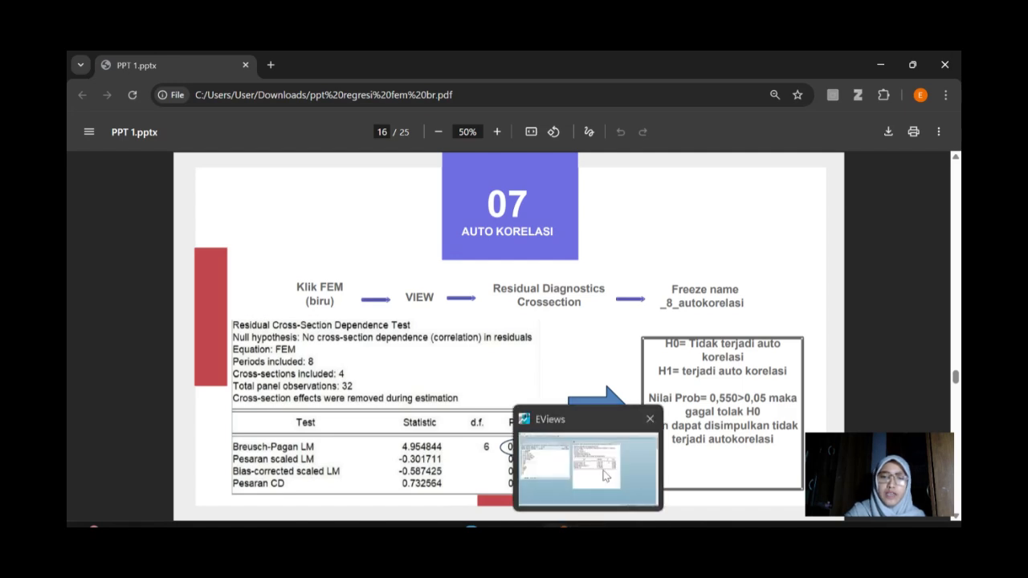
Switch back to EViews, freeze the cross-section dependence test output as a table named _8_autokorelasi, and close the table window
{"action": "left_click", "coordinate": [611, 526]}
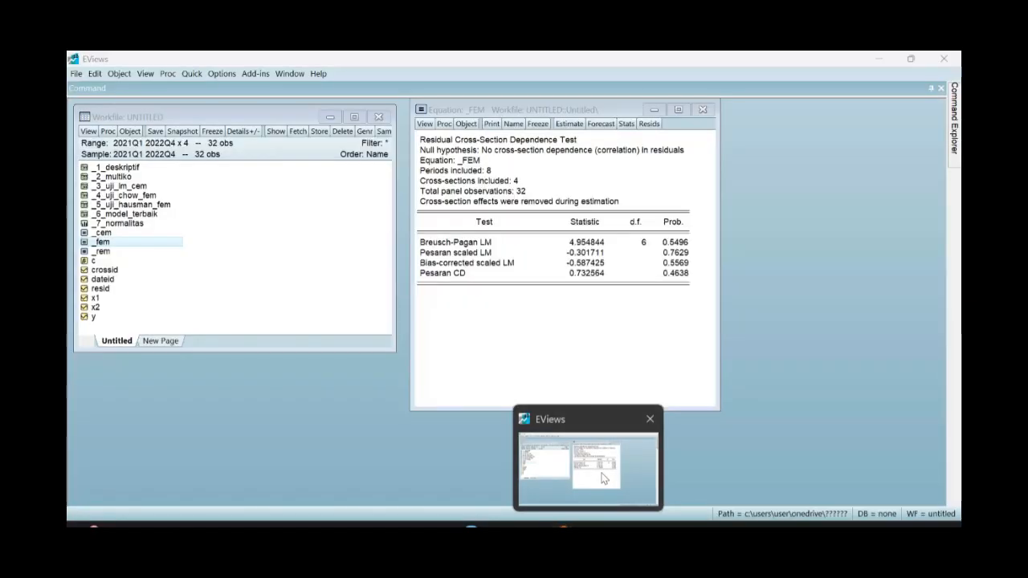
{"action": "left_click", "coordinate": [537, 123]}
{"action": "left_click", "coordinate": [464, 208]}
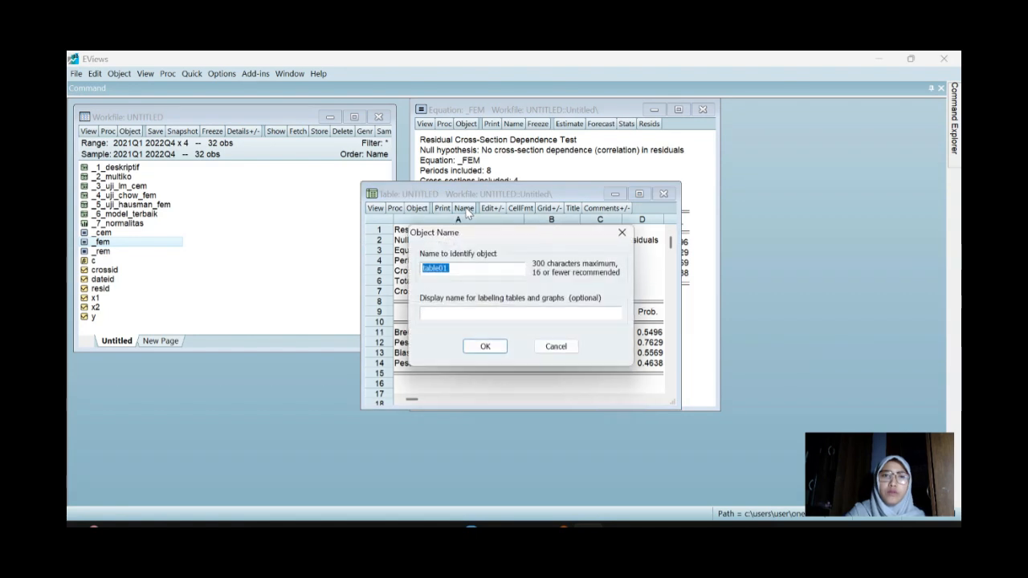
{"action": "type", "text": "_"}
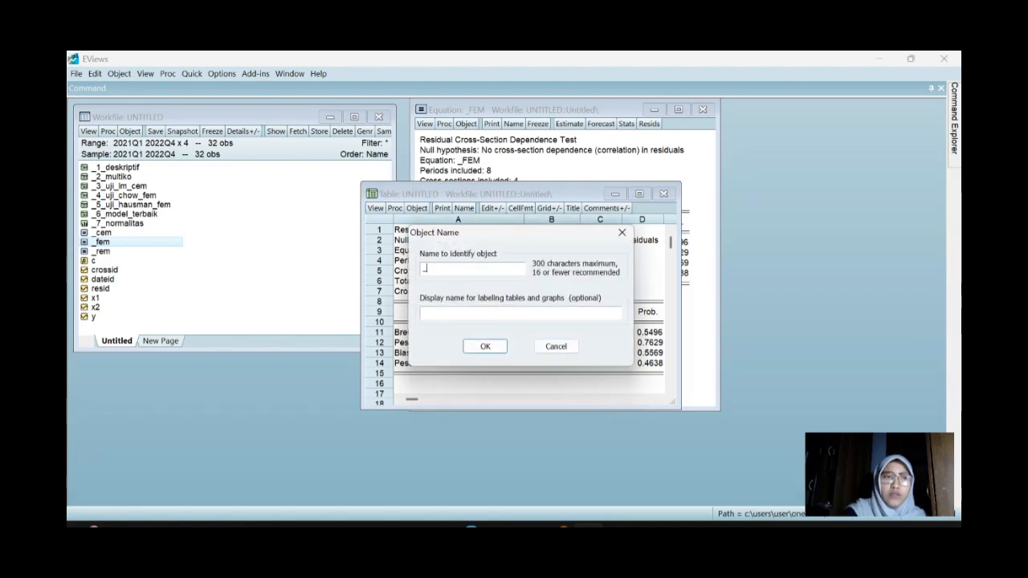
{"action": "type", "text": "8_"}
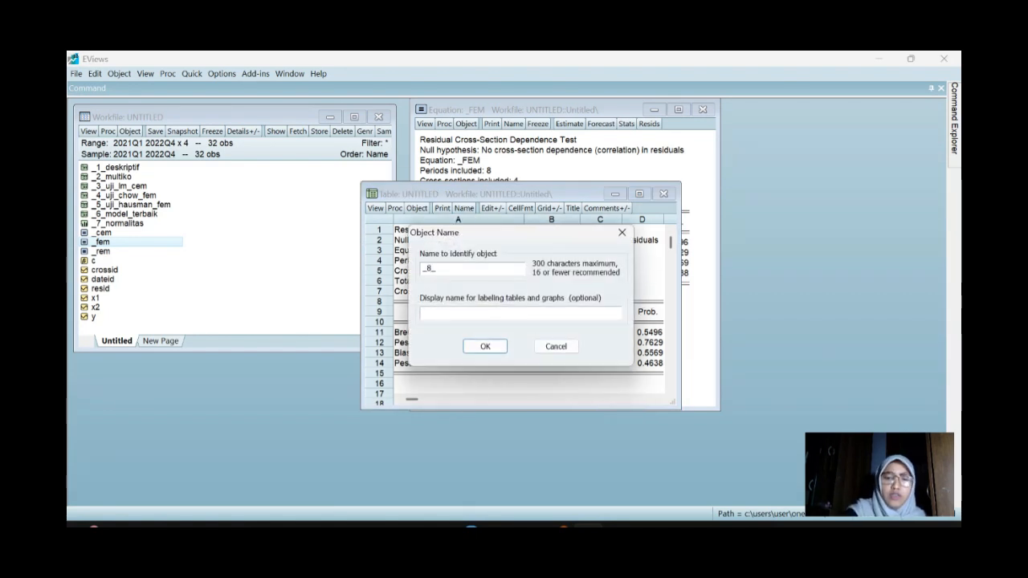
{"action": "type", "text": "auto"}
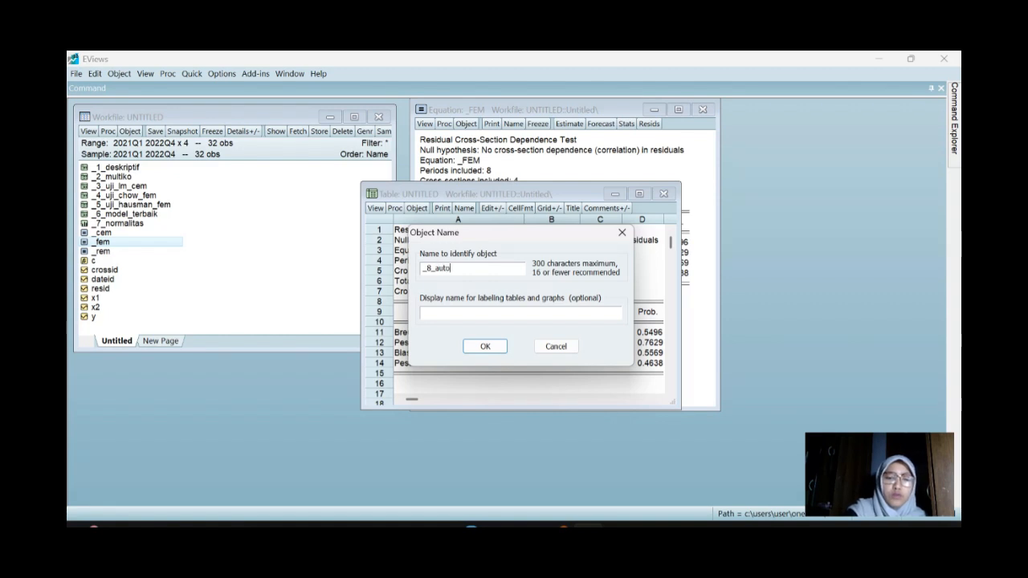
{"action": "type", "text": "korelasi"}
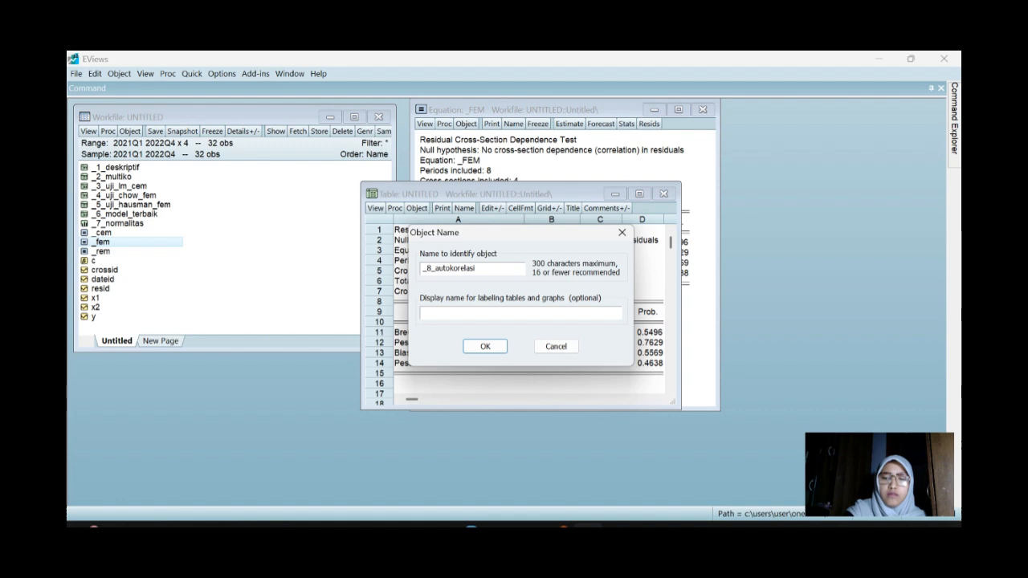
{"action": "key", "text": "Return"}
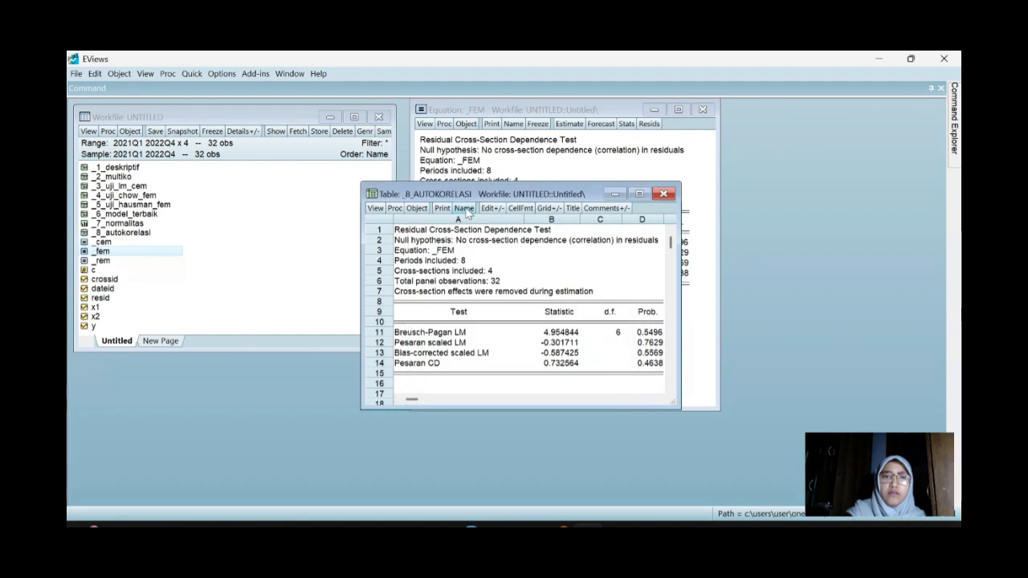
{"action": "left_click", "coordinate": [664, 195]}
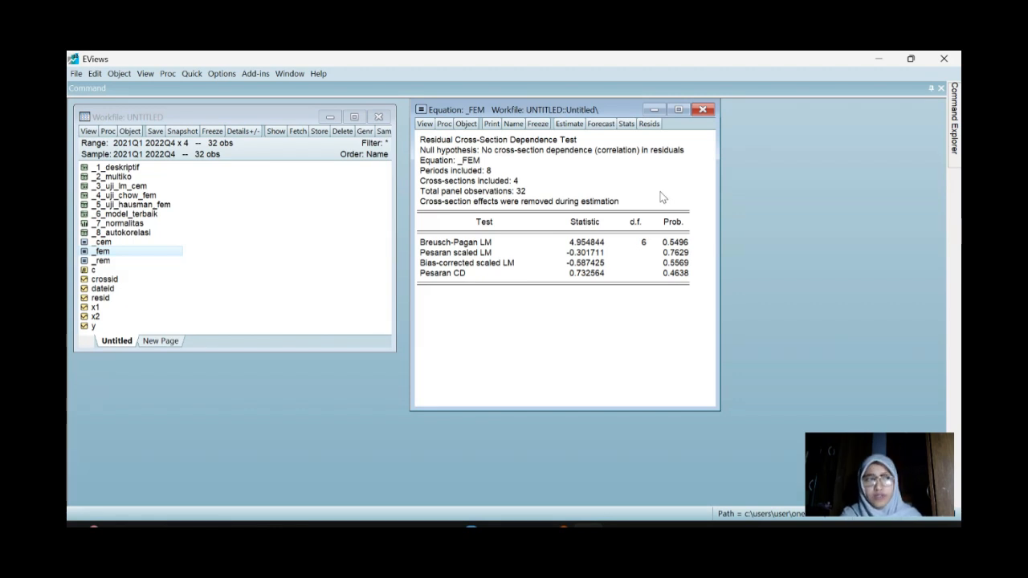
Try to run the built-in heteroskedasticity test on the residuals of the _fem equation
{"action": "left_click", "coordinate": [423, 130]}
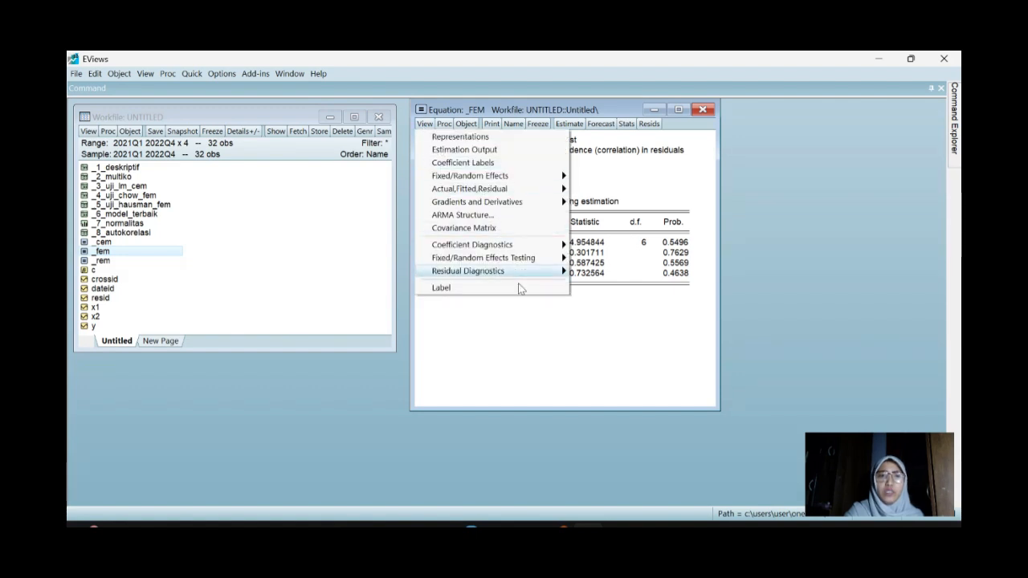
{"action": "mouse_move", "coordinate": [500, 274]}
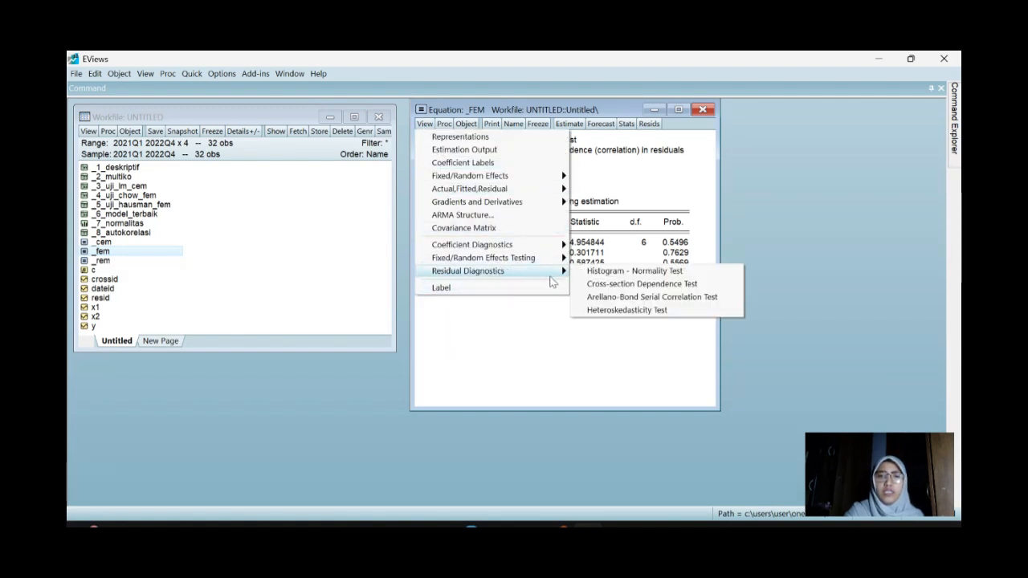
{"action": "left_click", "coordinate": [598, 313]}
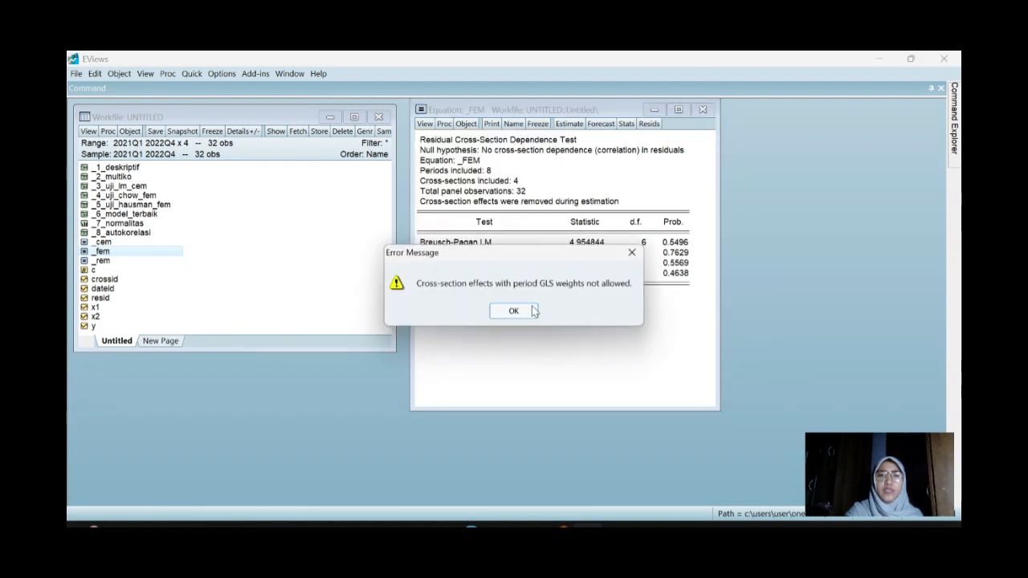
{"action": "left_click", "coordinate": [527, 313]}
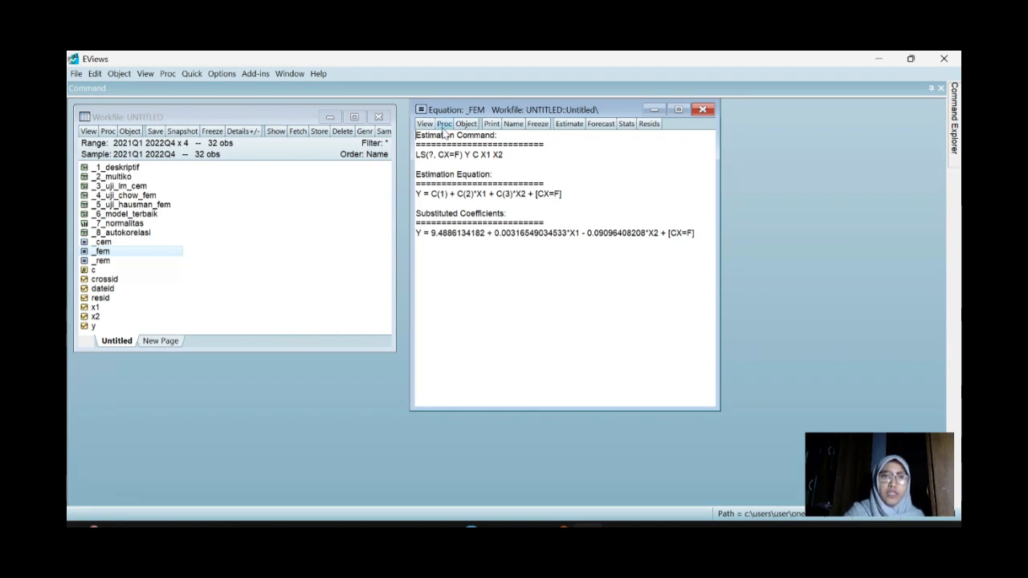
Make an ordinary residual series named resid01 from the _fem equation
{"action": "left_click", "coordinate": [444, 125]}
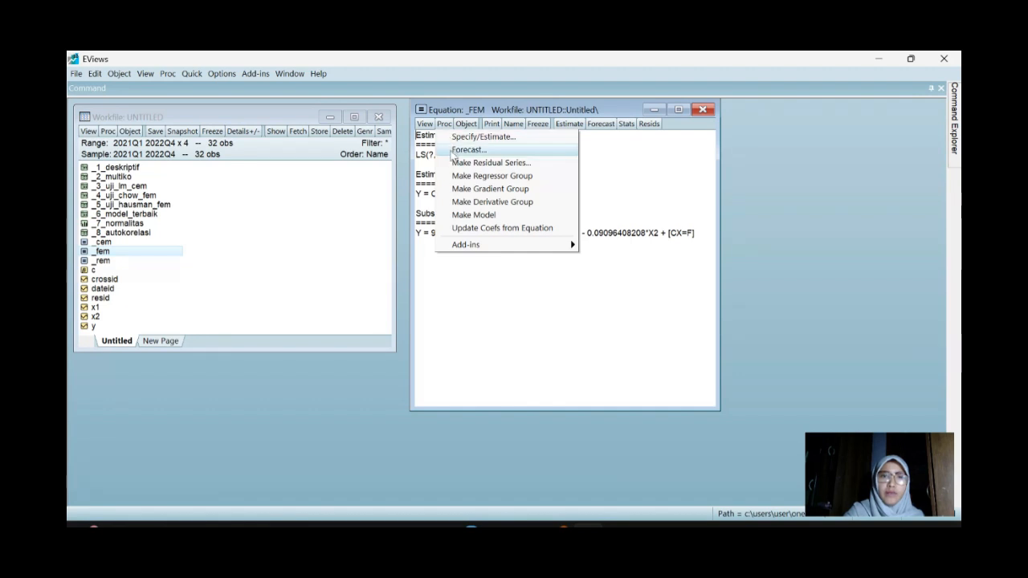
{"action": "left_click", "coordinate": [450, 164]}
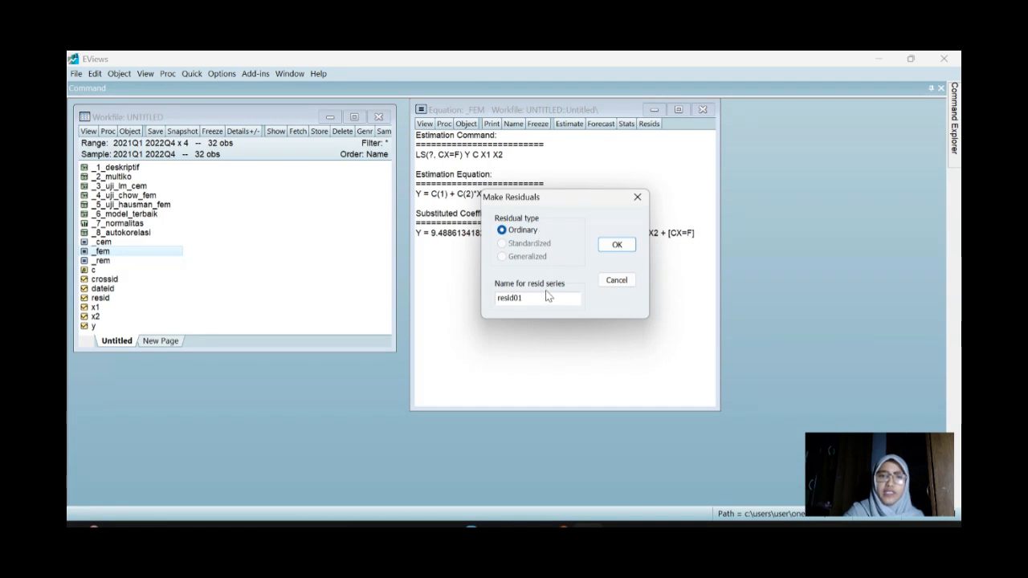
{"action": "left_click", "coordinate": [608, 246]}
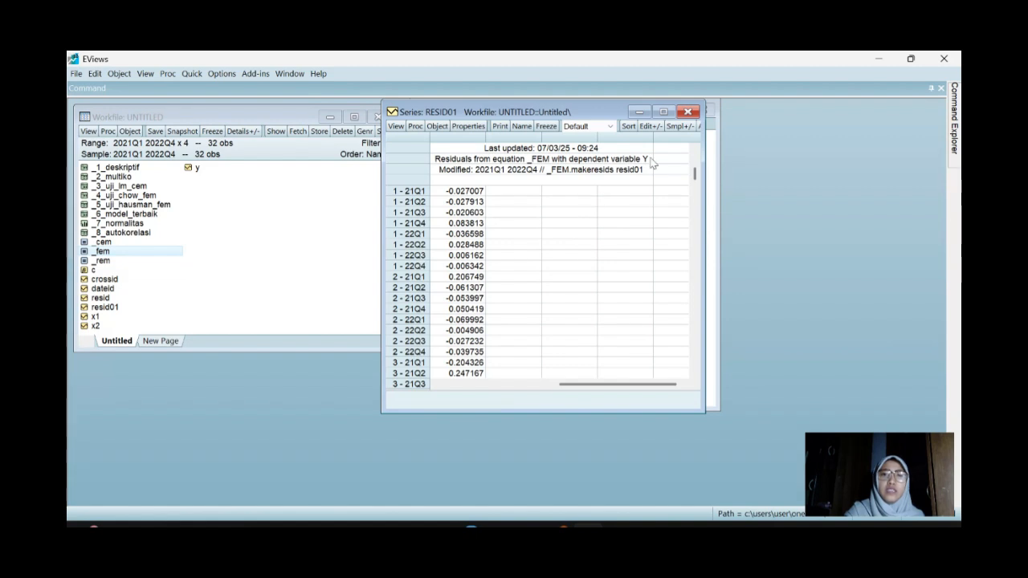
Generate a series of absolute residuals with the equation aresid=abs(resid01) over the sample 2021Q1 2022Q4
{"action": "left_click", "coordinate": [190, 74]}
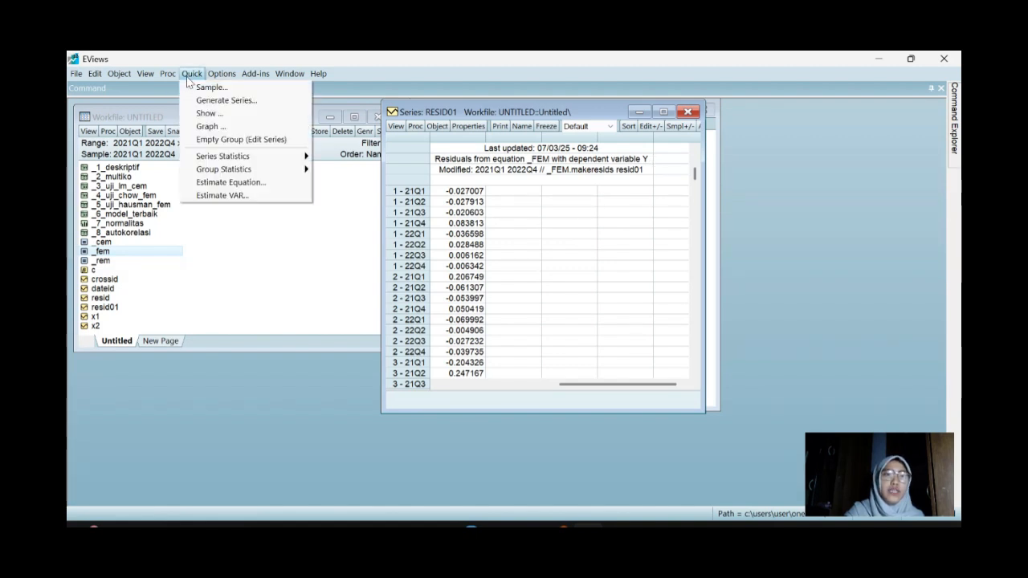
{"action": "left_click", "coordinate": [217, 102]}
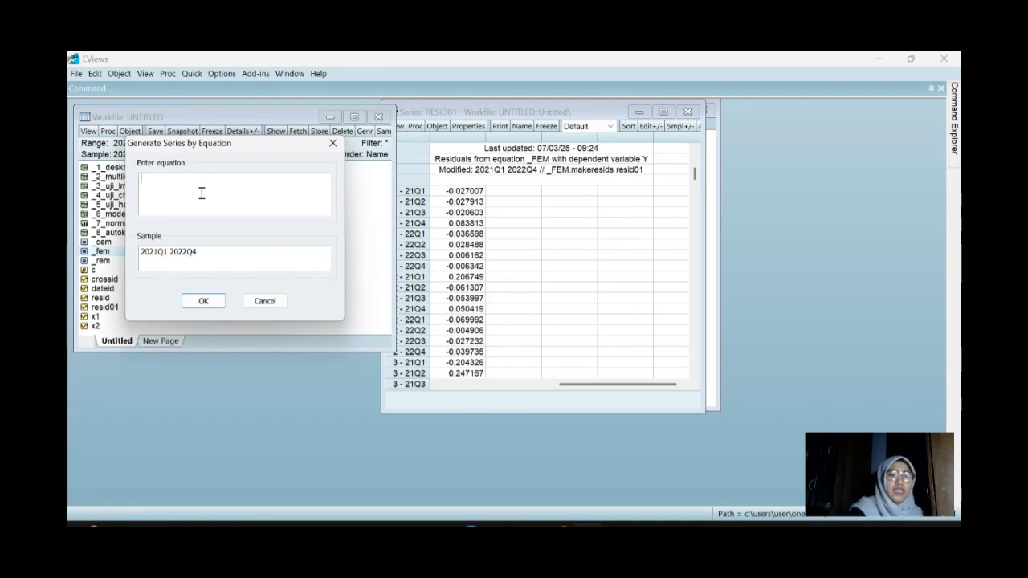
{"action": "type", "text": "are"}
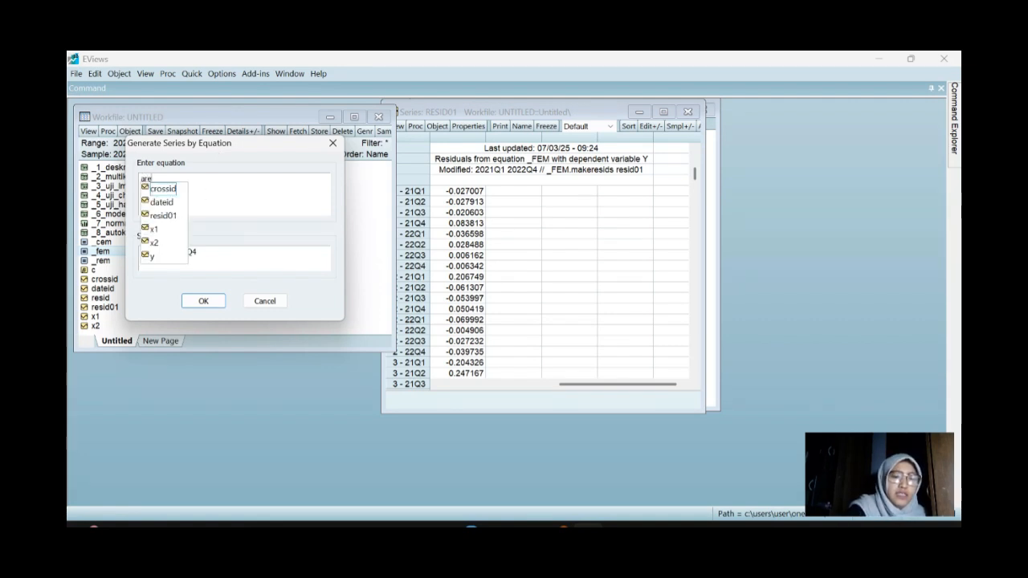
{"action": "type", "text": "sid="}
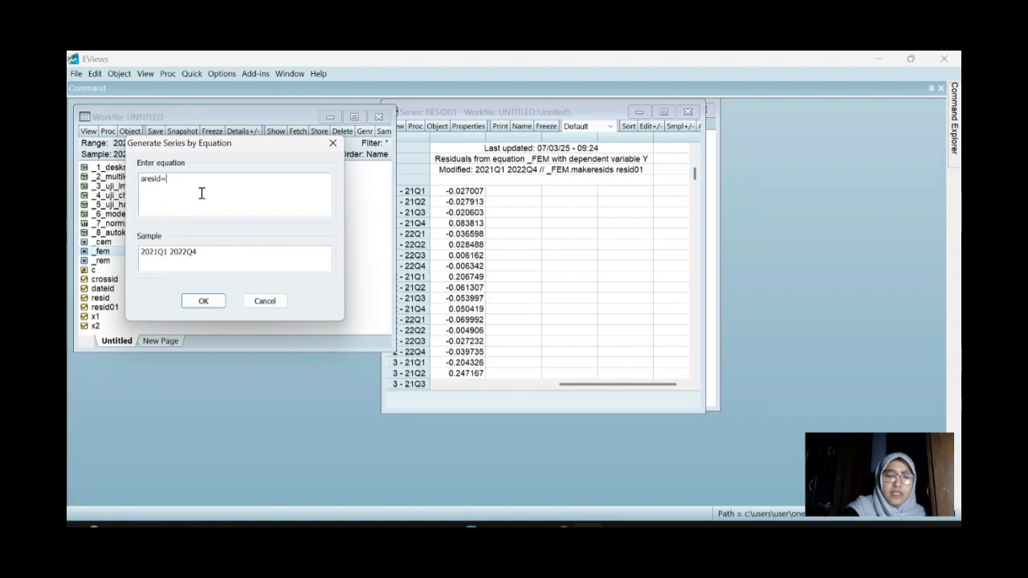
{"action": "type", "text": "ab"}
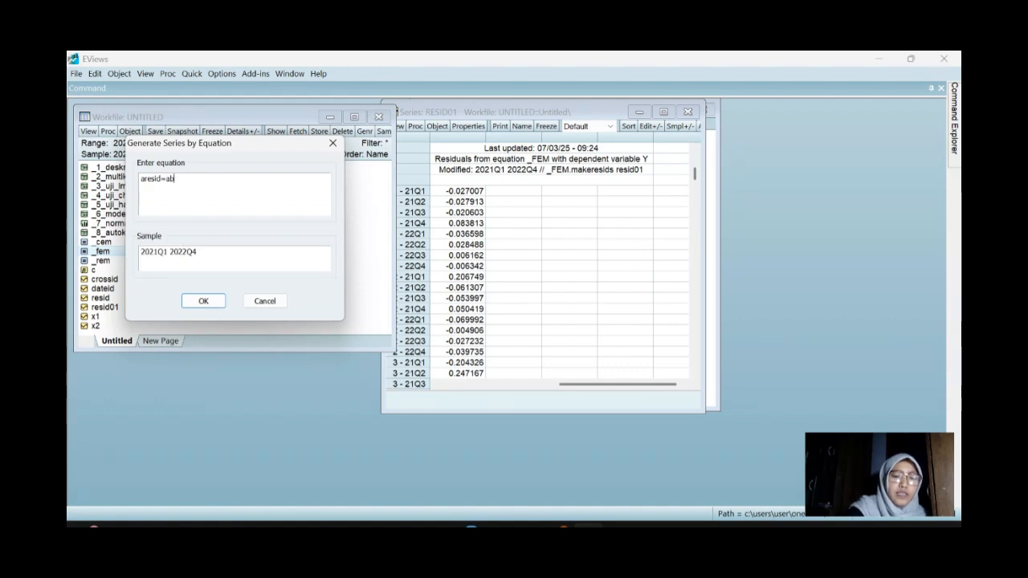
{"action": "type", "text": "s"}
{"action": "type", "text": "("}
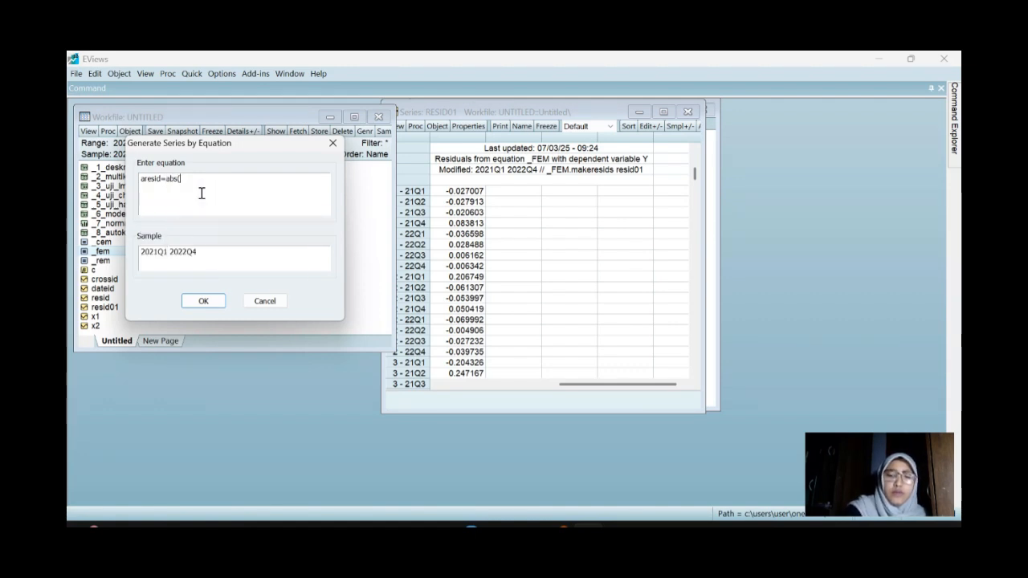
{"action": "type", "text": "resid01"}
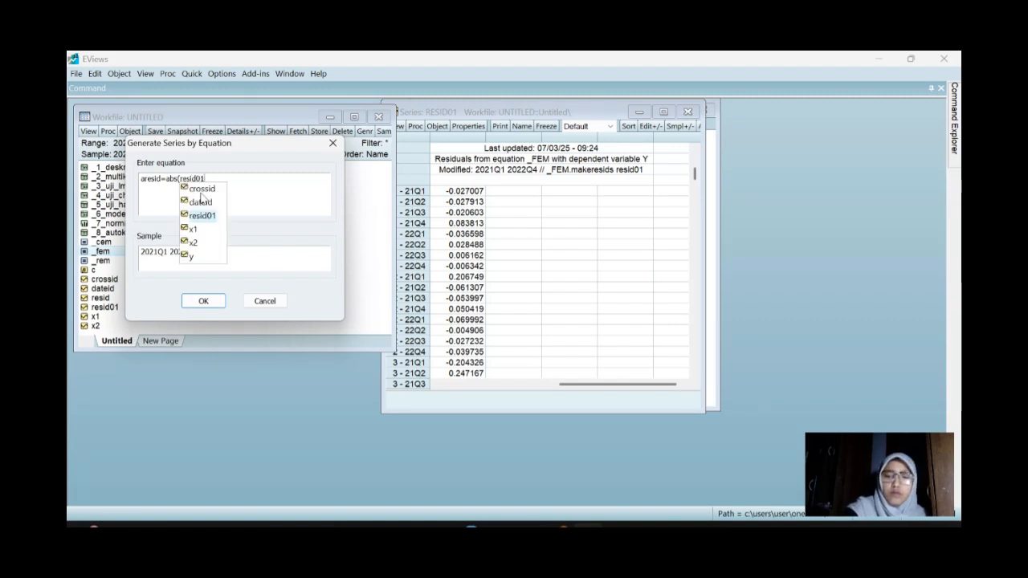
{"action": "type", "text": ")"}
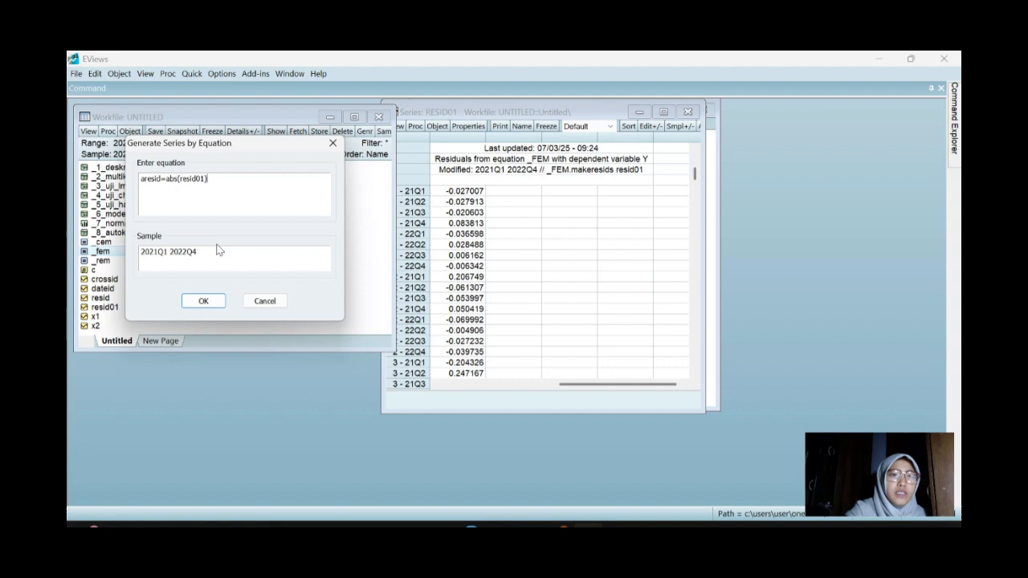
{"action": "left_click", "coordinate": [203, 301]}
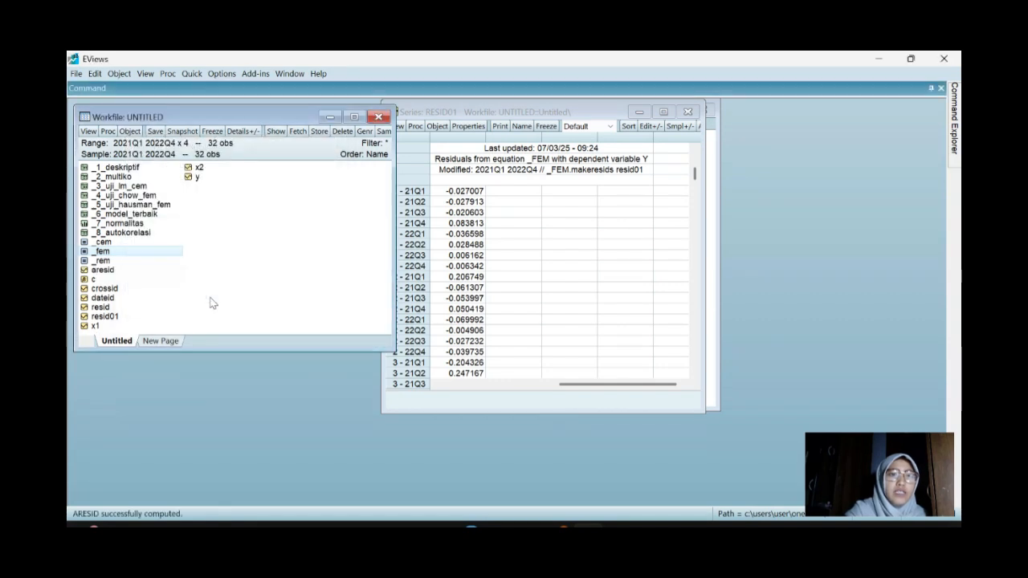
Estimate a least squares equation specified as aresid c x1 x2 with fixed cross-section effects
{"action": "left_click", "coordinate": [190, 74]}
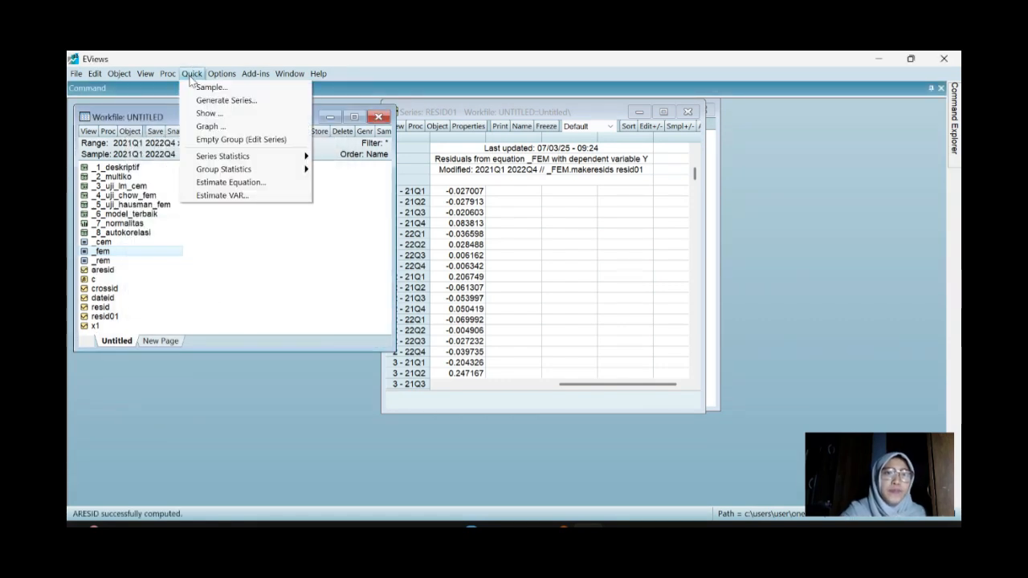
{"action": "left_click", "coordinate": [235, 183]}
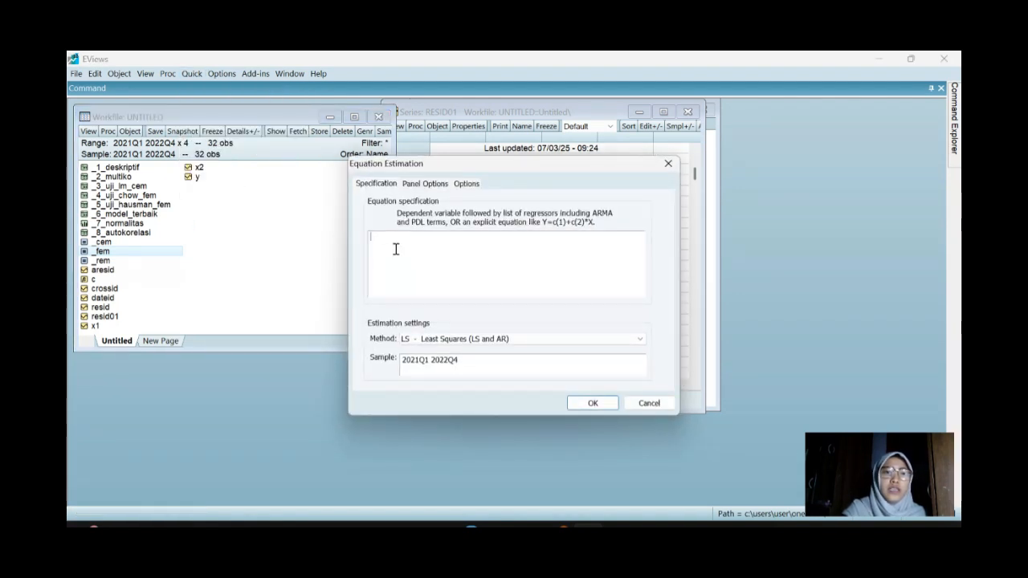
{"action": "type", "text": "a"}
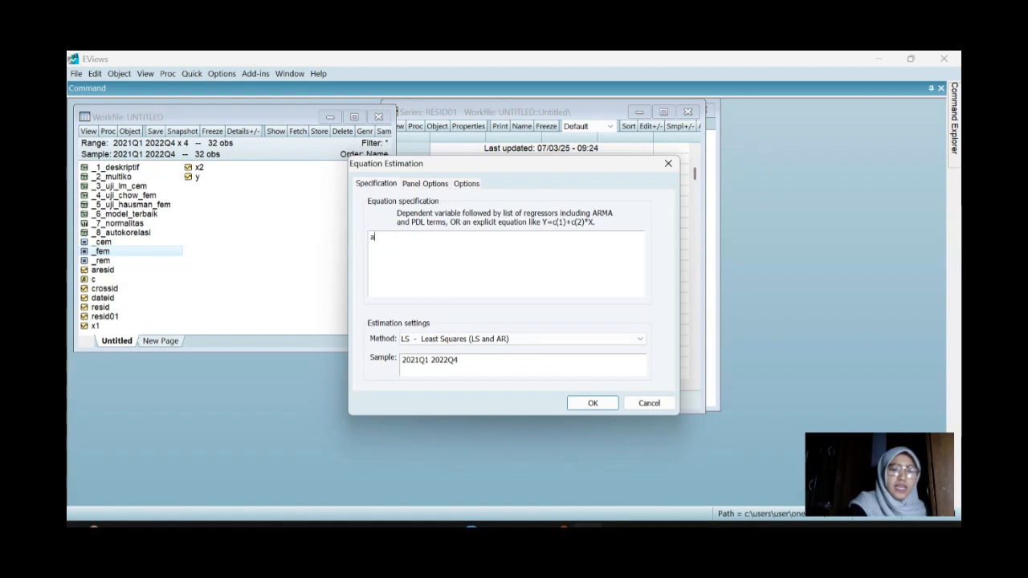
{"action": "type", "text": "resid"}
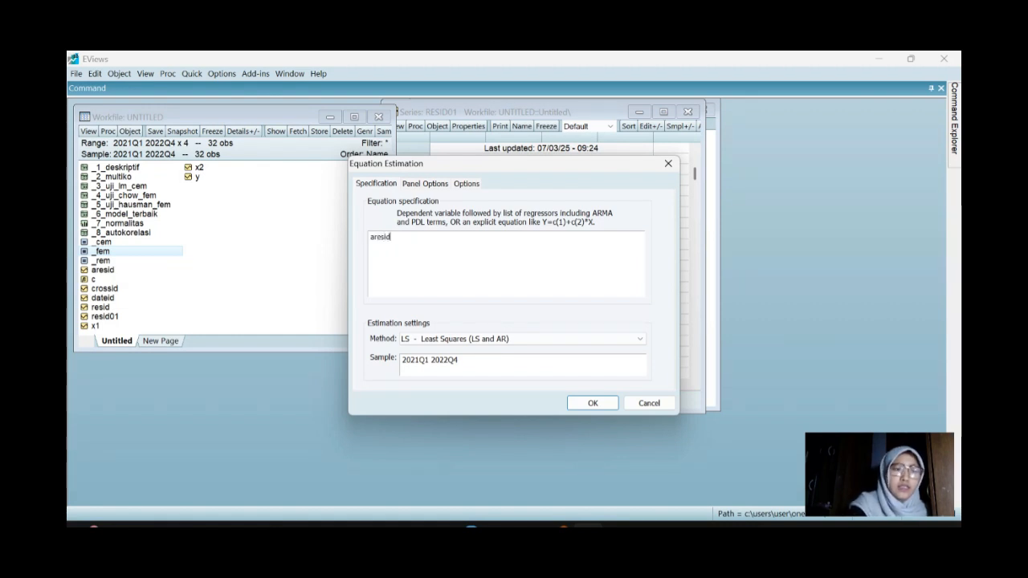
{"action": "type", "text": " c"}
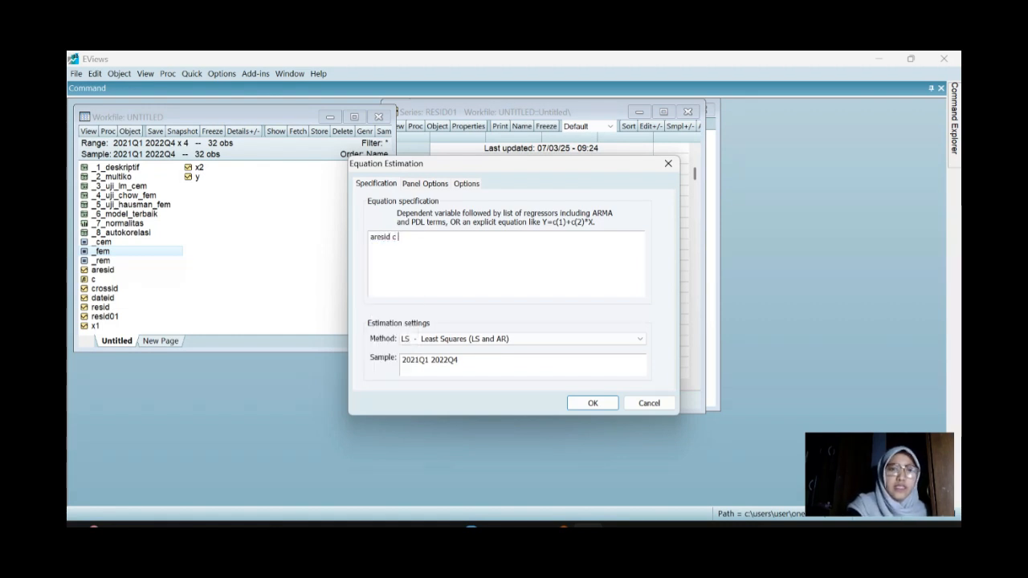
{"action": "type", "text": " x1"}
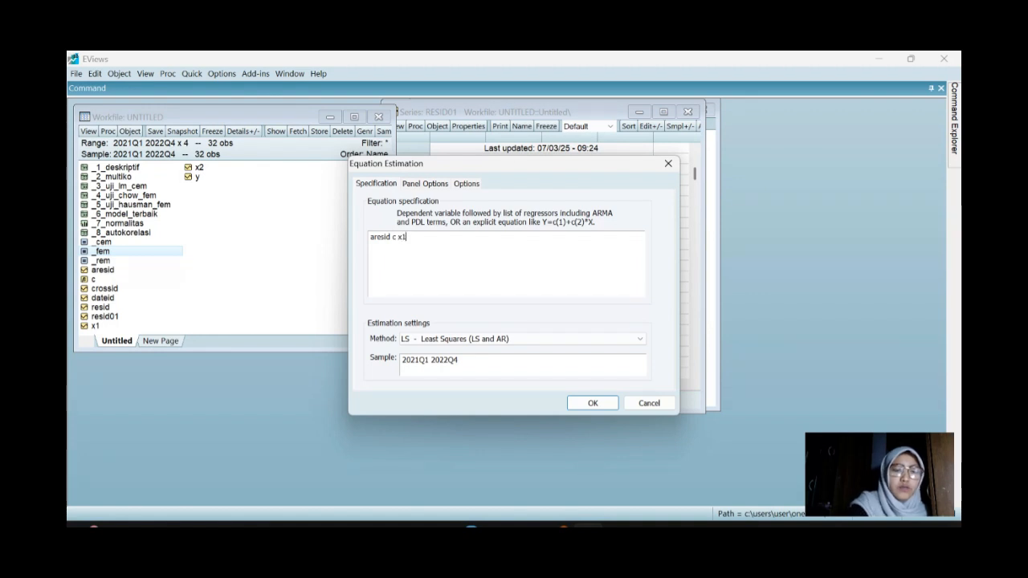
{"action": "type", "text": " x2"}
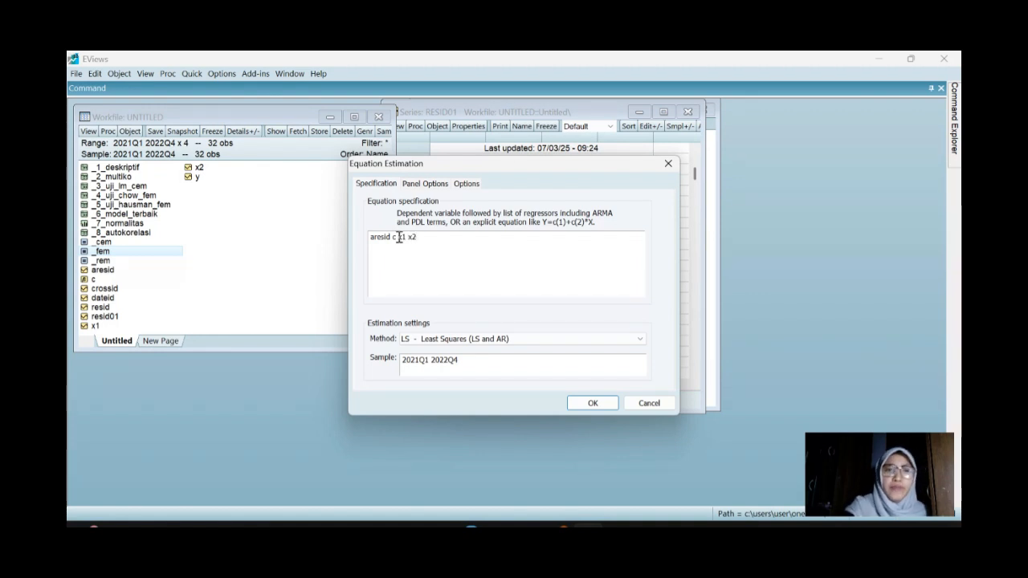
{"action": "left_click", "coordinate": [424, 184]}
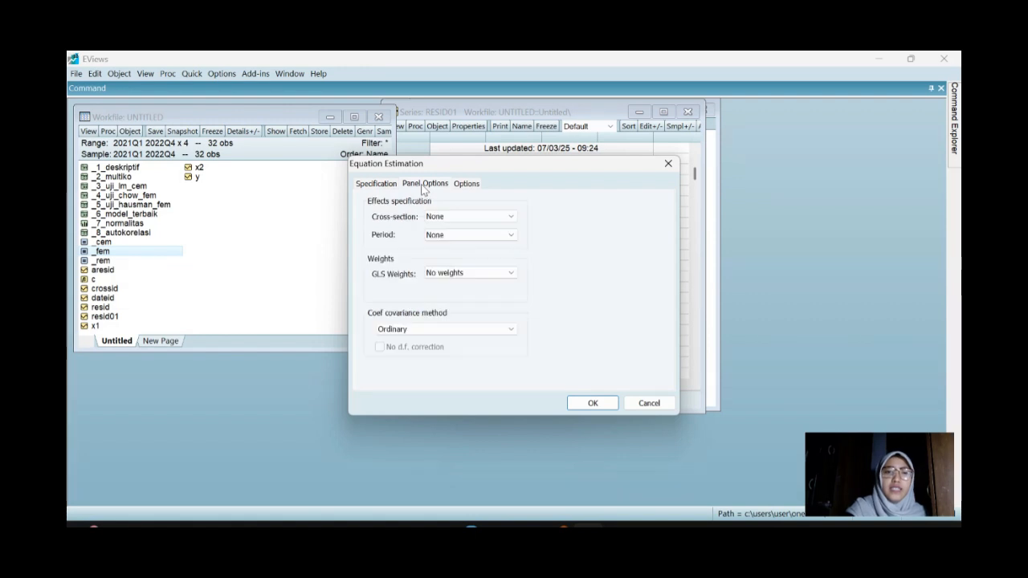
{"action": "left_click", "coordinate": [434, 217]}
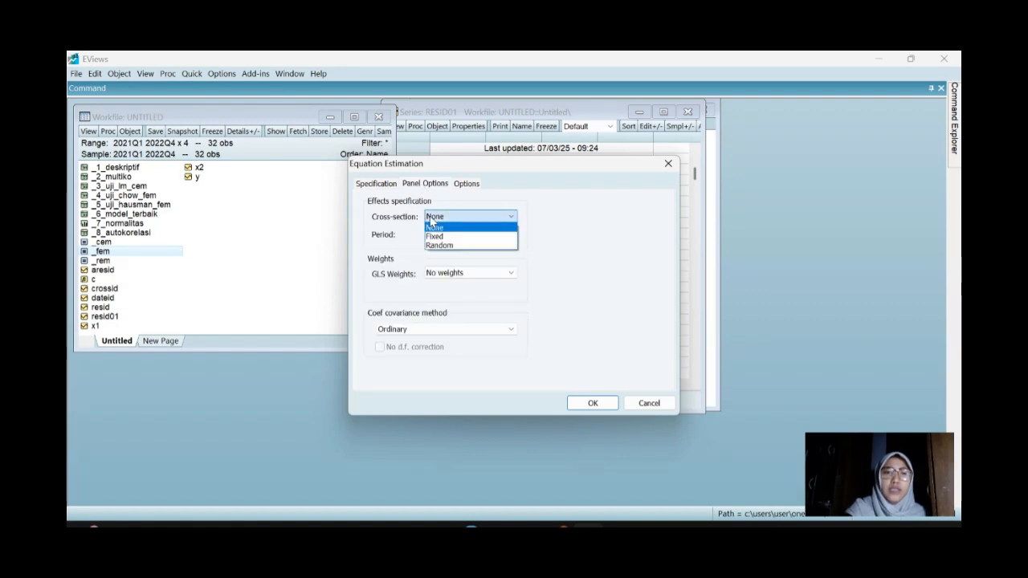
{"action": "left_click", "coordinate": [434, 236]}
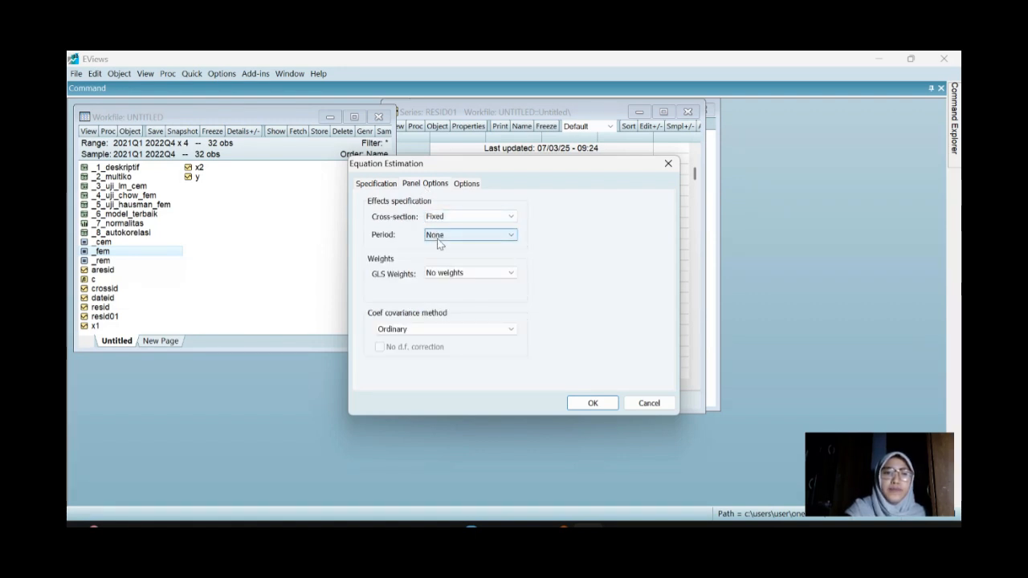
{"action": "left_click", "coordinate": [592, 404]}
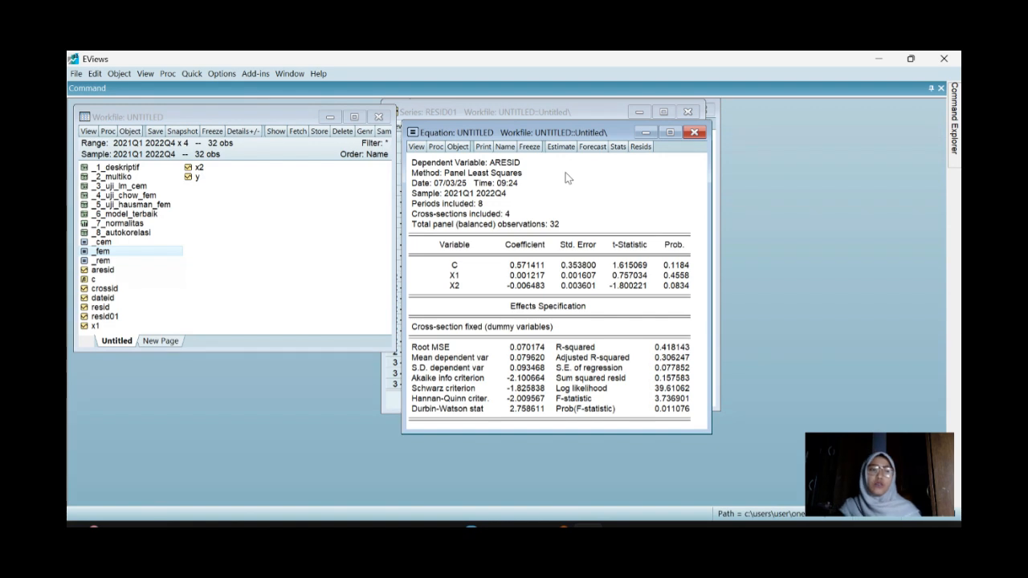
Freeze the aresid regression output as a table named _9_hetero and close the table window
{"action": "left_click", "coordinate": [529, 147]}
{"action": "left_click", "coordinate": [526, 167]}
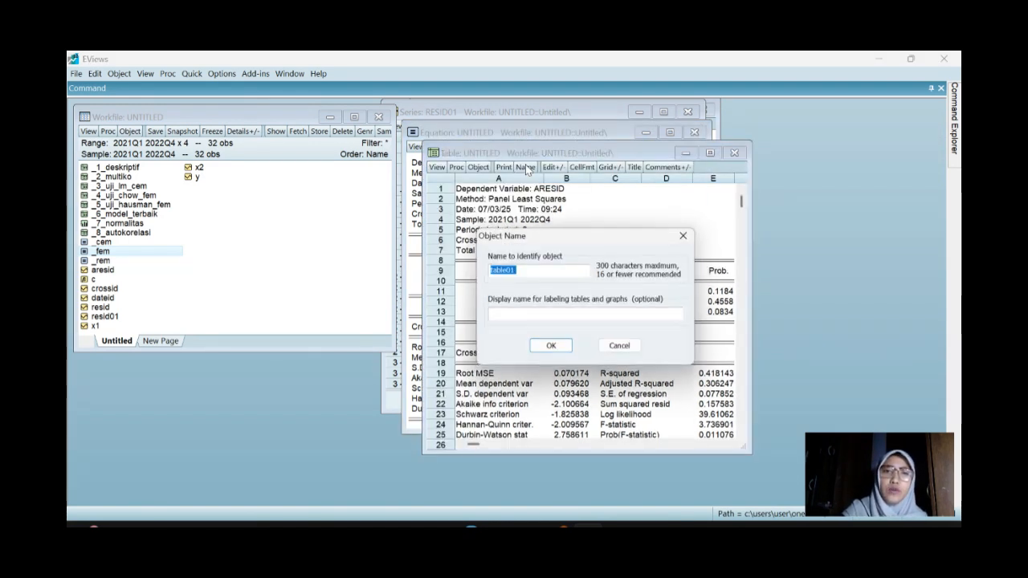
{"action": "type", "text": "_"}
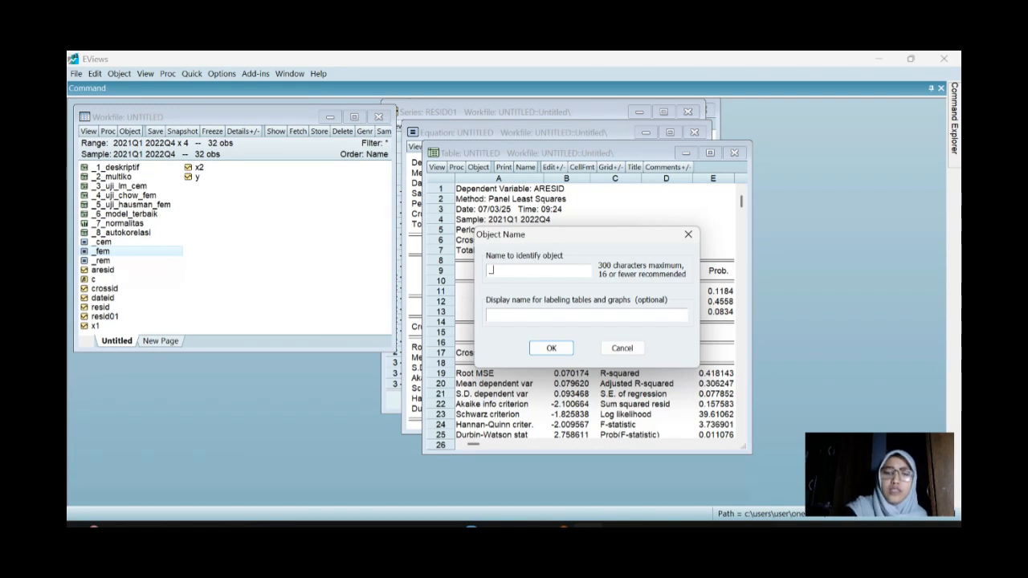
{"action": "type", "text": "9_"}
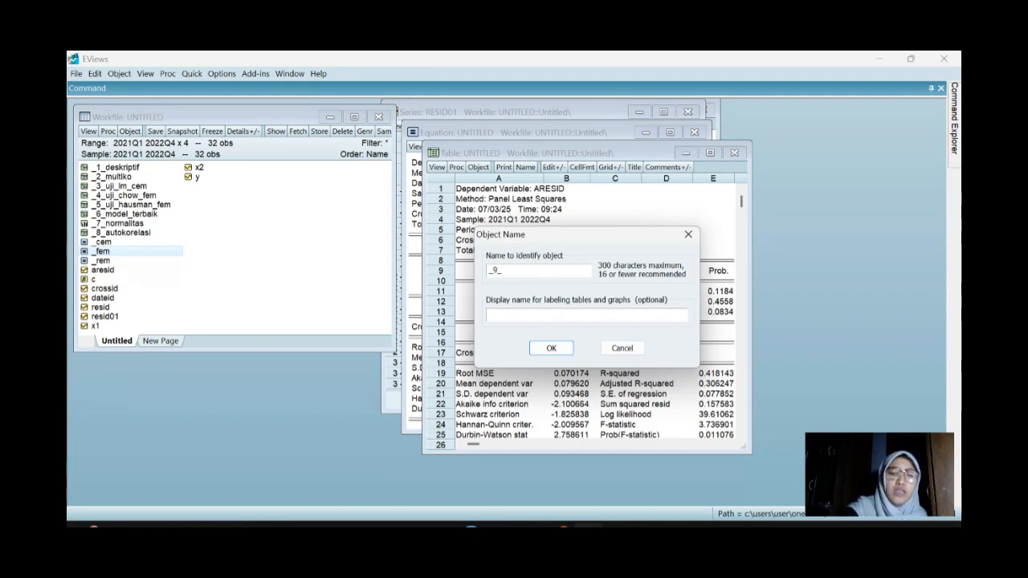
{"action": "type", "text": "hetero"}
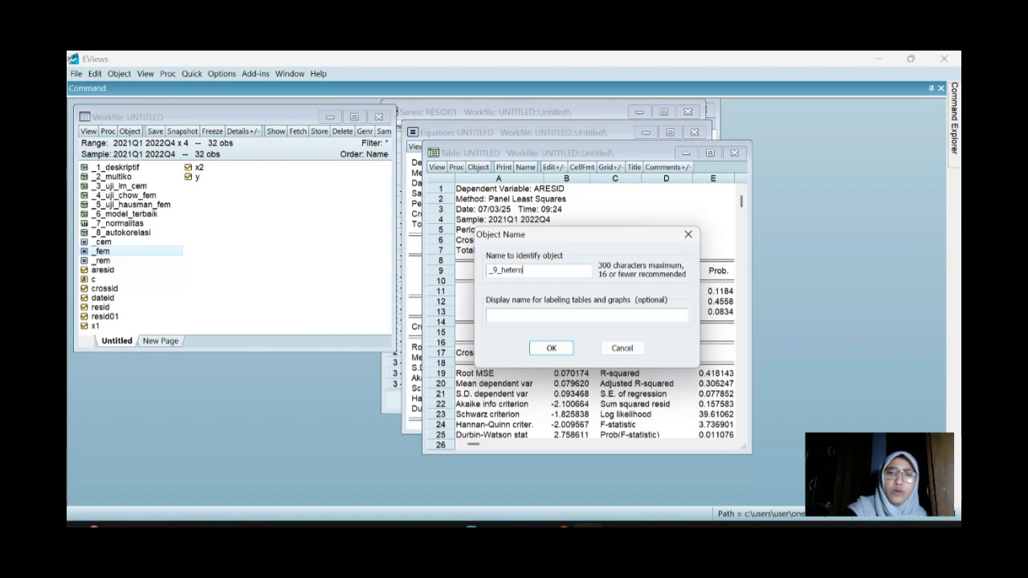
{"action": "key", "text": "Return"}
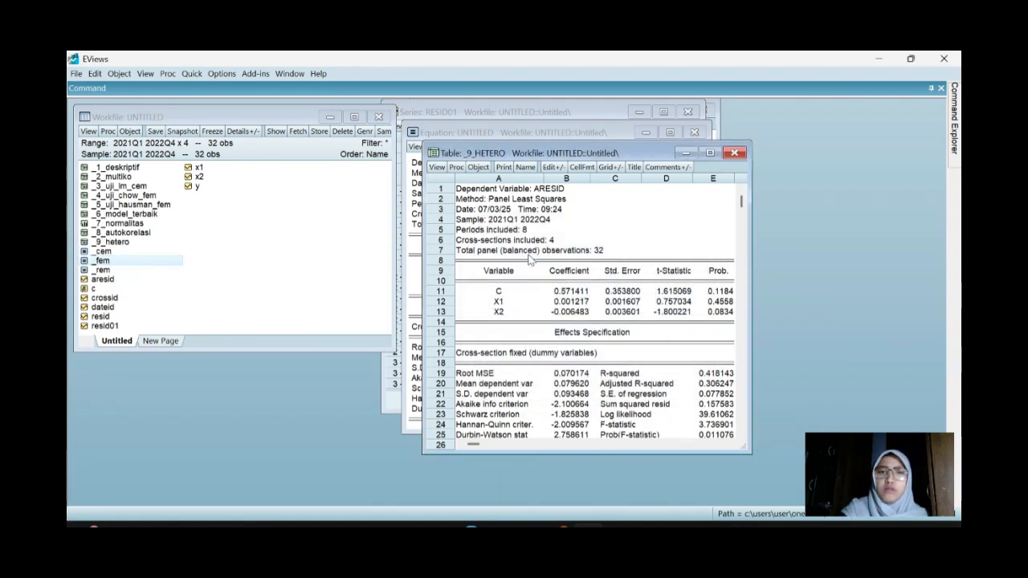
{"action": "left_click", "coordinate": [733, 153]}
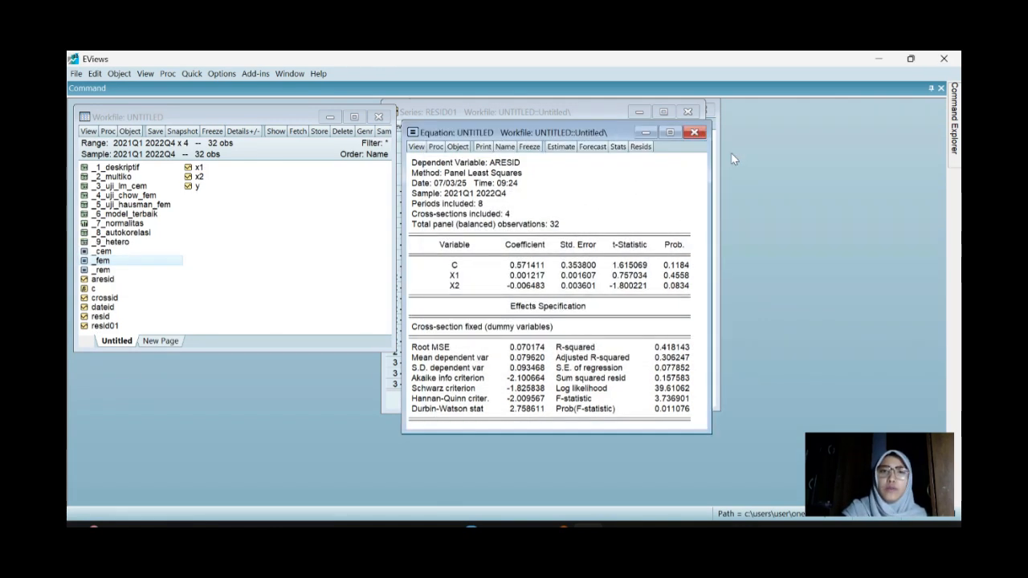
Name the aresid equation _uji_glejser, then close its window and the resid01 series window
{"action": "left_click", "coordinate": [505, 147]}
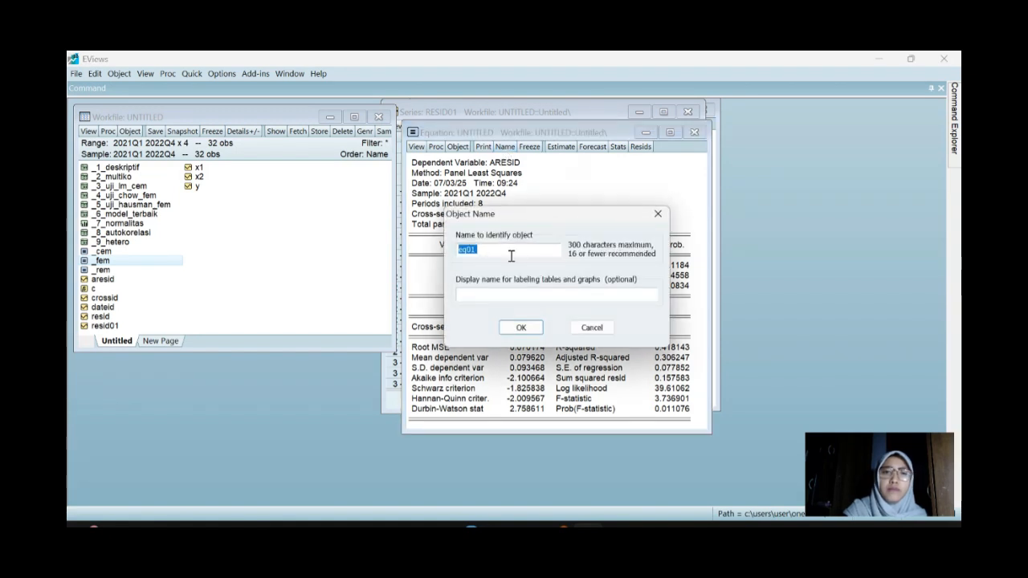
{"action": "key", "text": "BackSpace"}
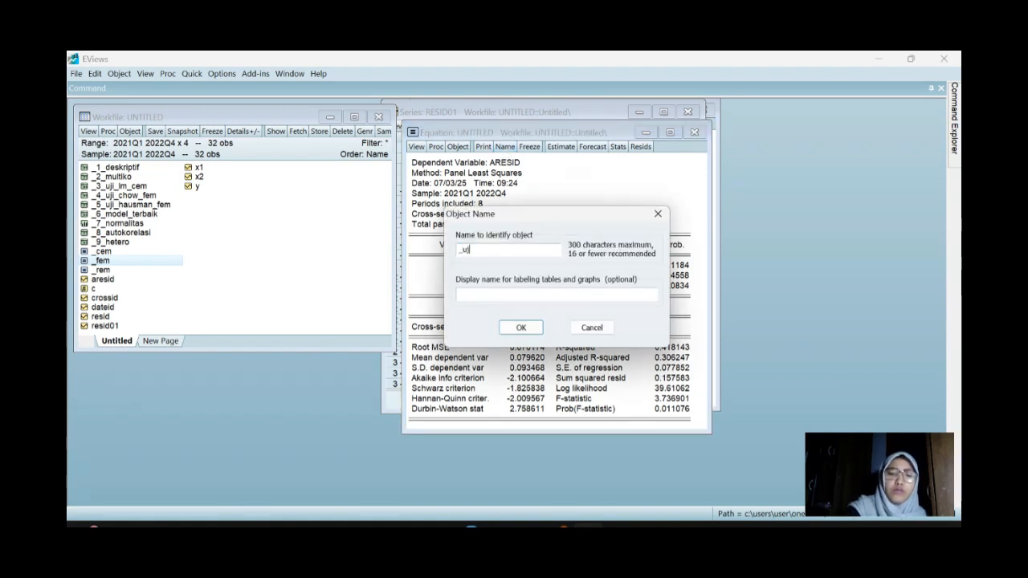
{"action": "type", "text": "_uji_gl"}
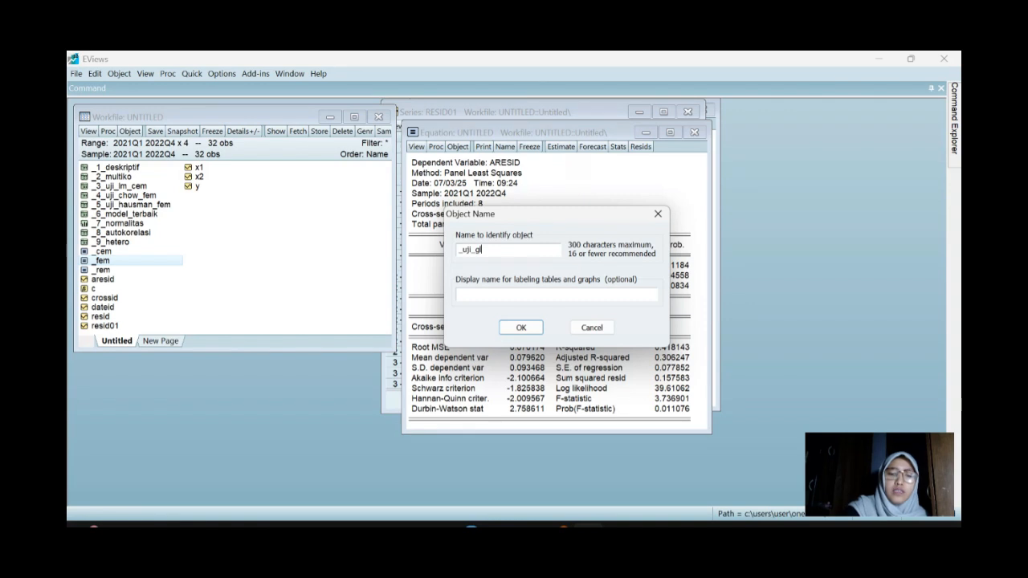
{"action": "type", "text": "ejse"}
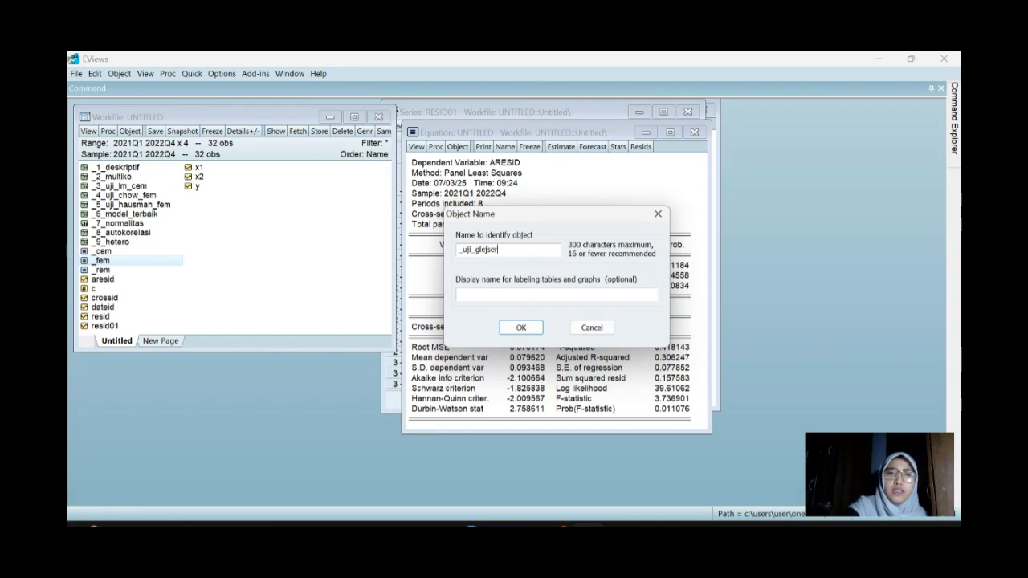
{"action": "type", "text": "r"}
{"action": "key", "text": "Return"}
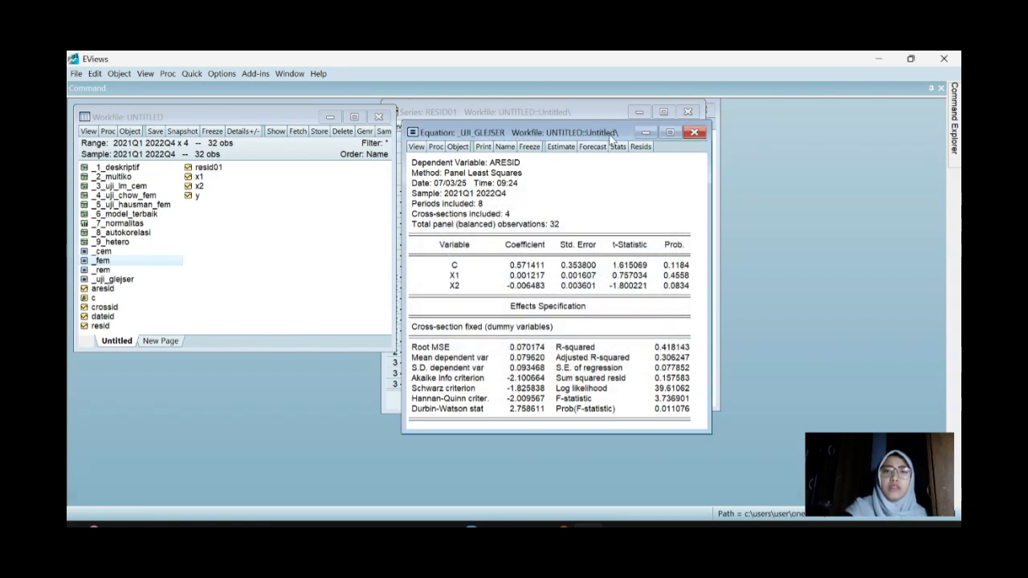
{"action": "left_click_drag", "start_coordinate": [603, 133], "coordinate": [602, 115]}
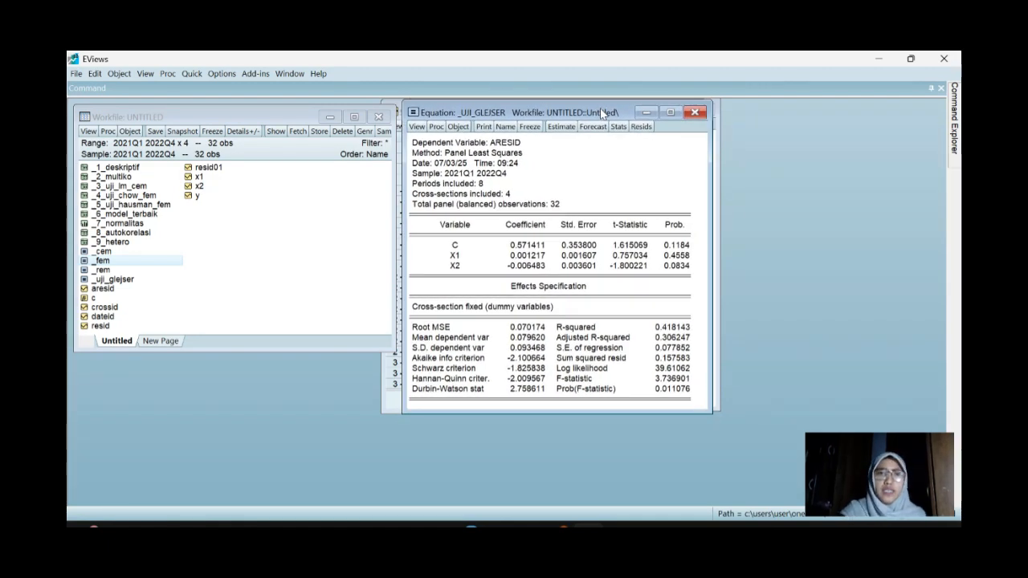
{"action": "left_click", "coordinate": [696, 112]}
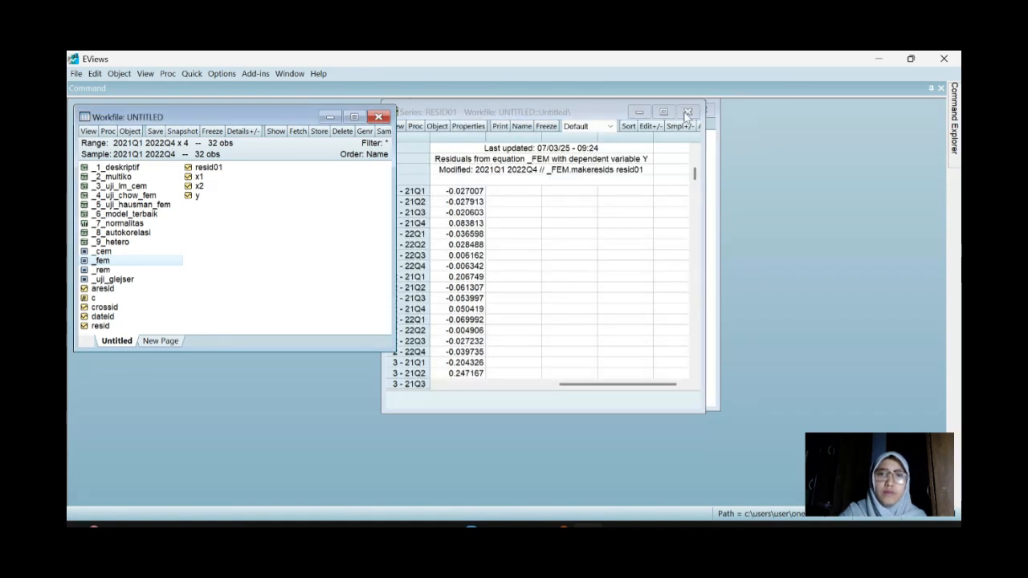
{"action": "left_click", "coordinate": [688, 112]}
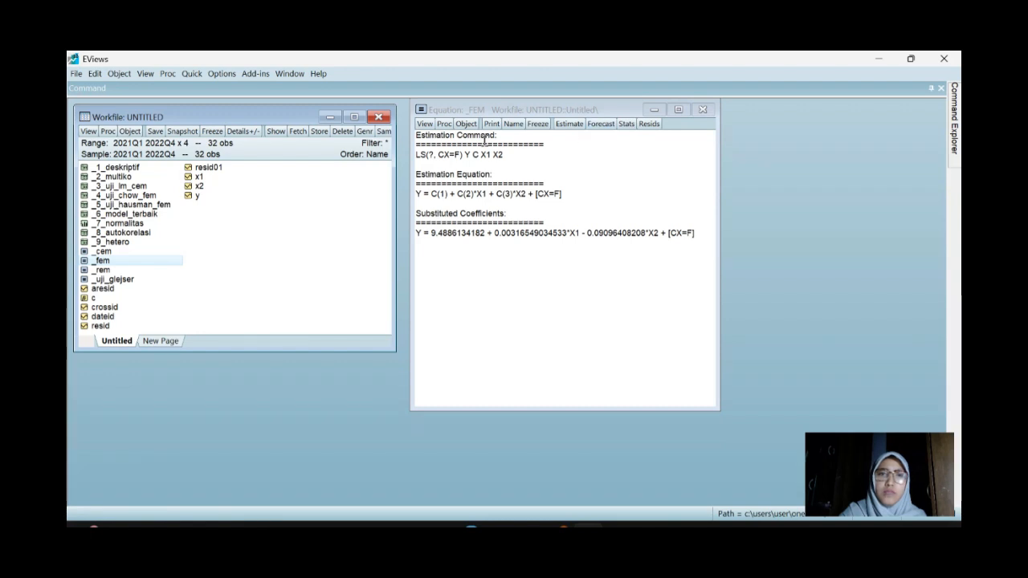
Display the cross-section fixed effects of the _fem equation
{"action": "left_click", "coordinate": [424, 124]}
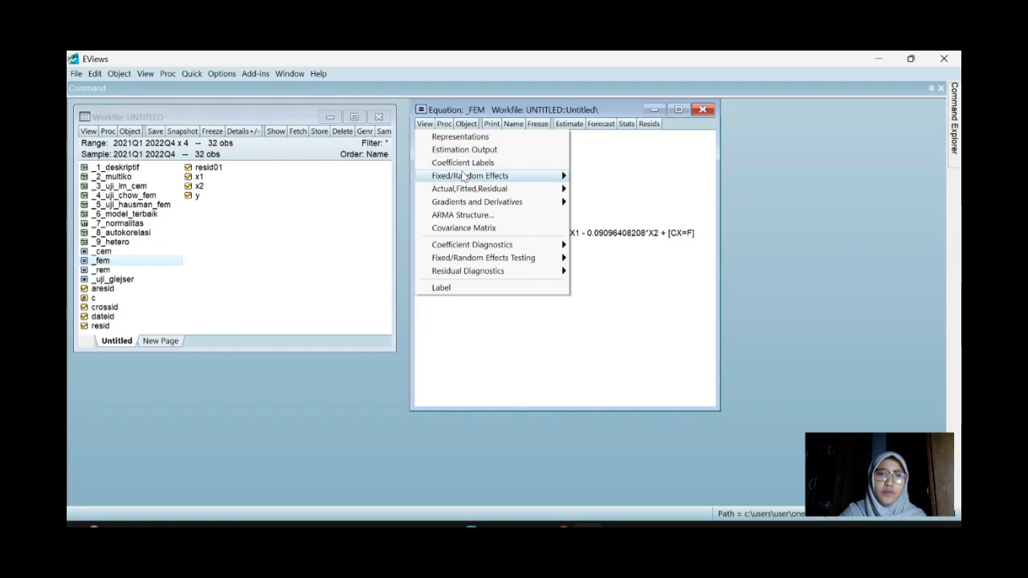
{"action": "mouse_move", "coordinate": [466, 176]}
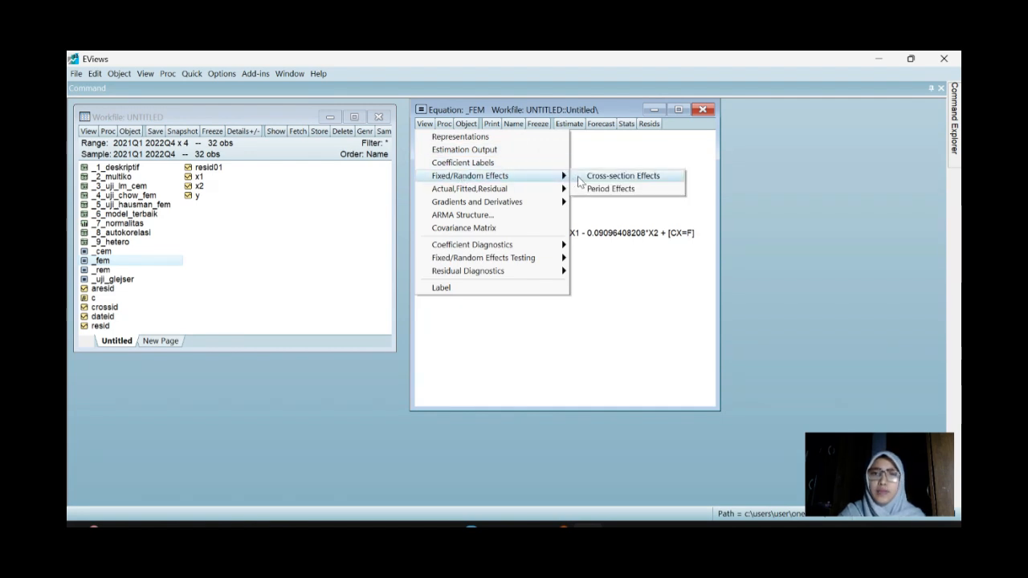
{"action": "left_click", "coordinate": [618, 176]}
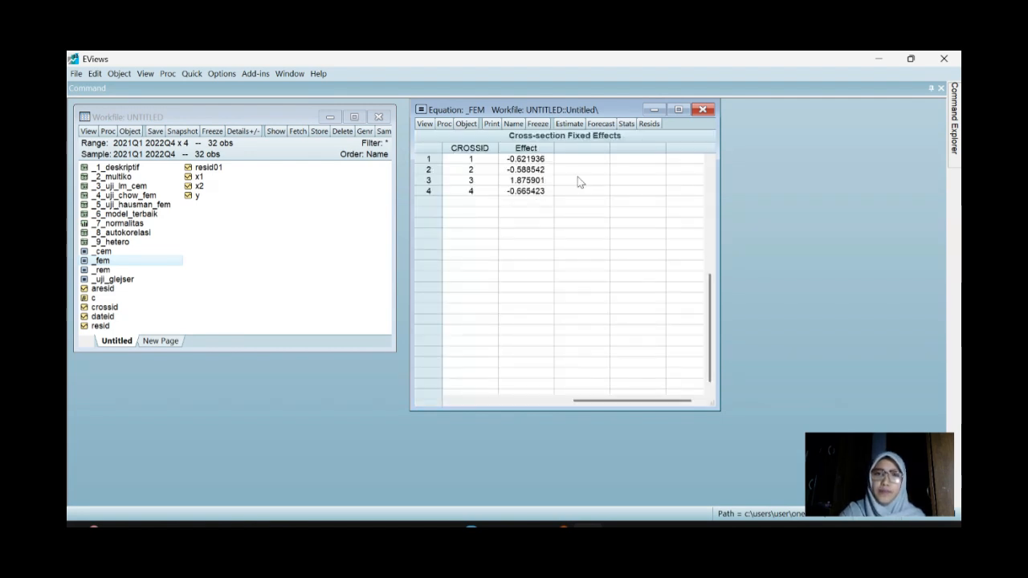
Freeze the cross-section effects as a table named _10_crossection_effect, then close the table and the _fem equation windows
{"action": "left_click", "coordinate": [538, 125]}
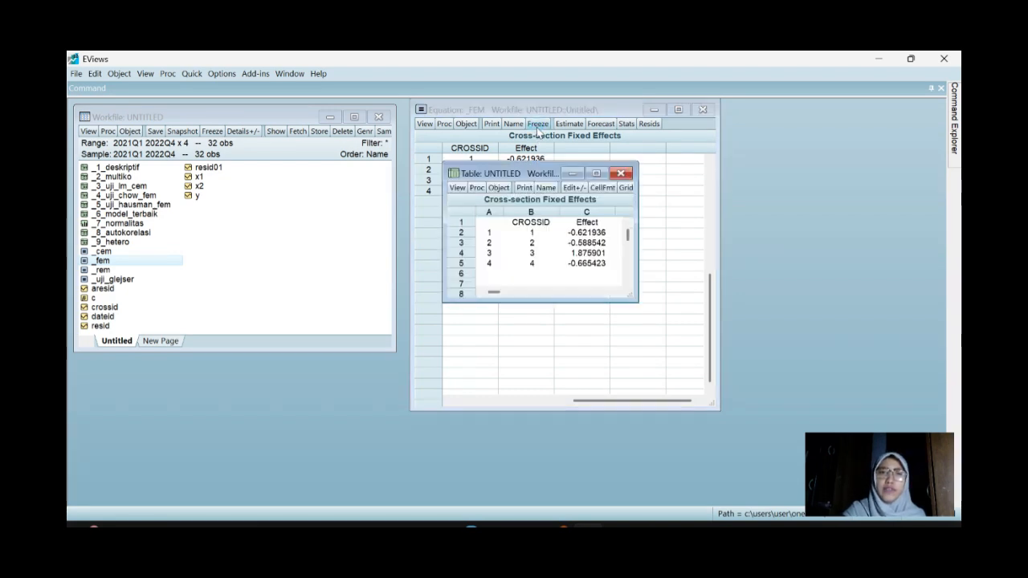
{"action": "left_click", "coordinate": [543, 187]}
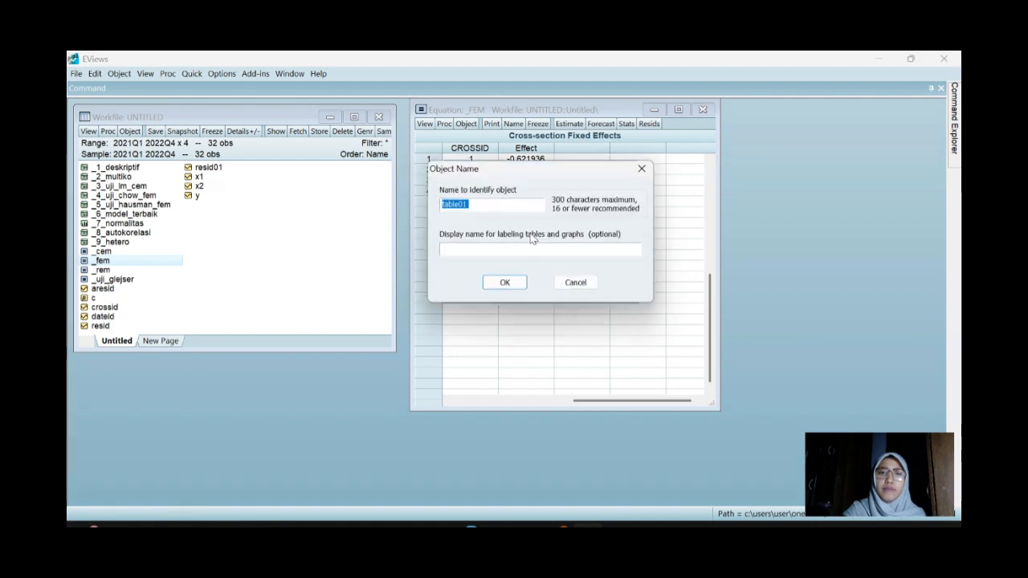
{"action": "key", "text": "BackSpace"}
{"action": "type", "text": "_1"}
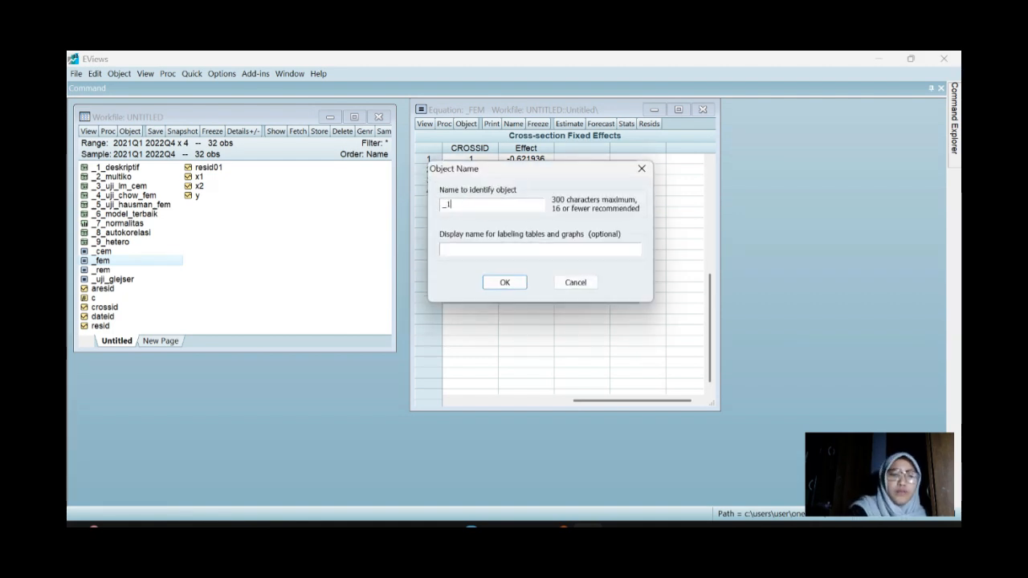
{"action": "type", "text": "0_c"}
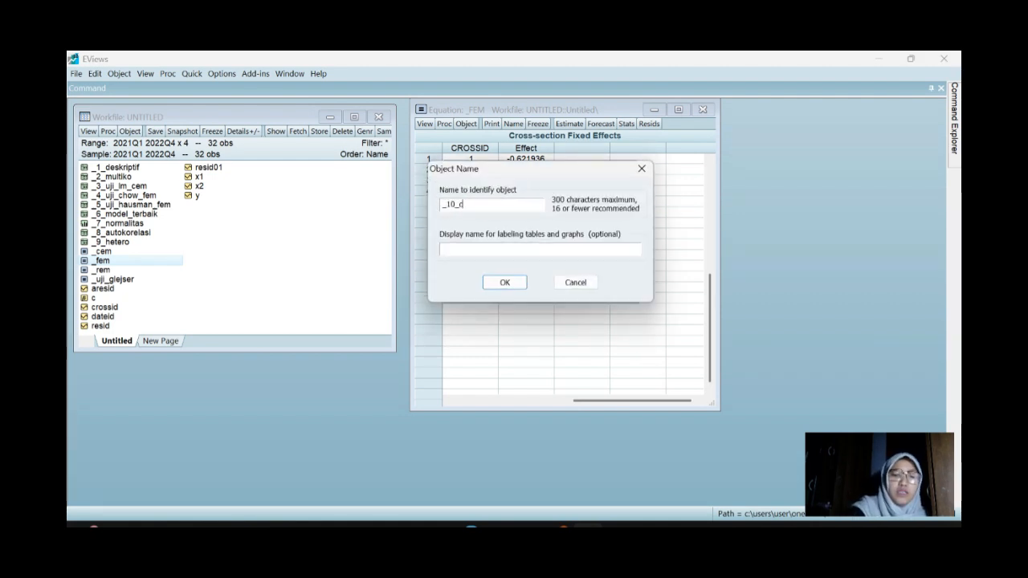
{"action": "type", "text": "rossed"}
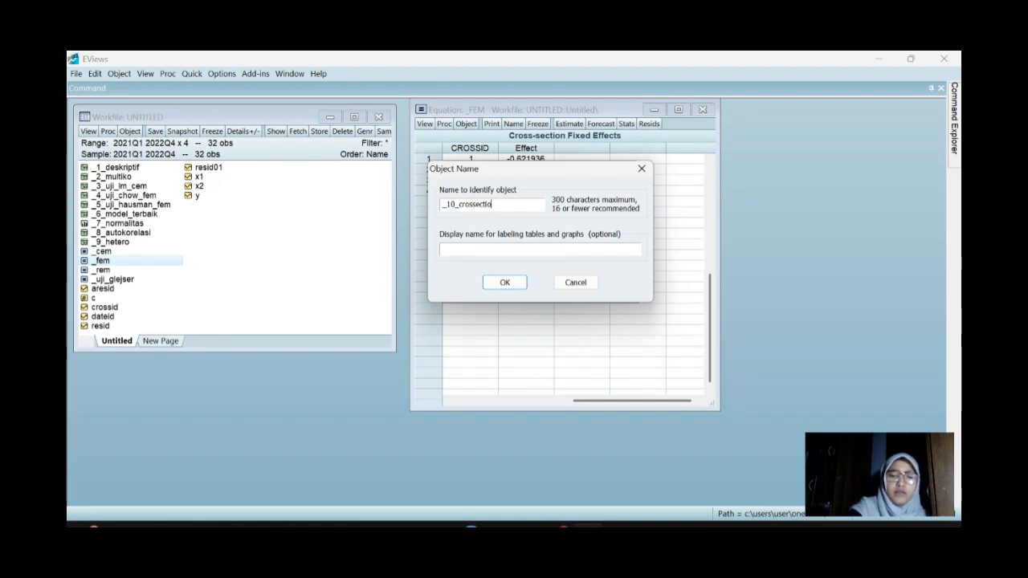
{"action": "type", "text": "tion_eff"}
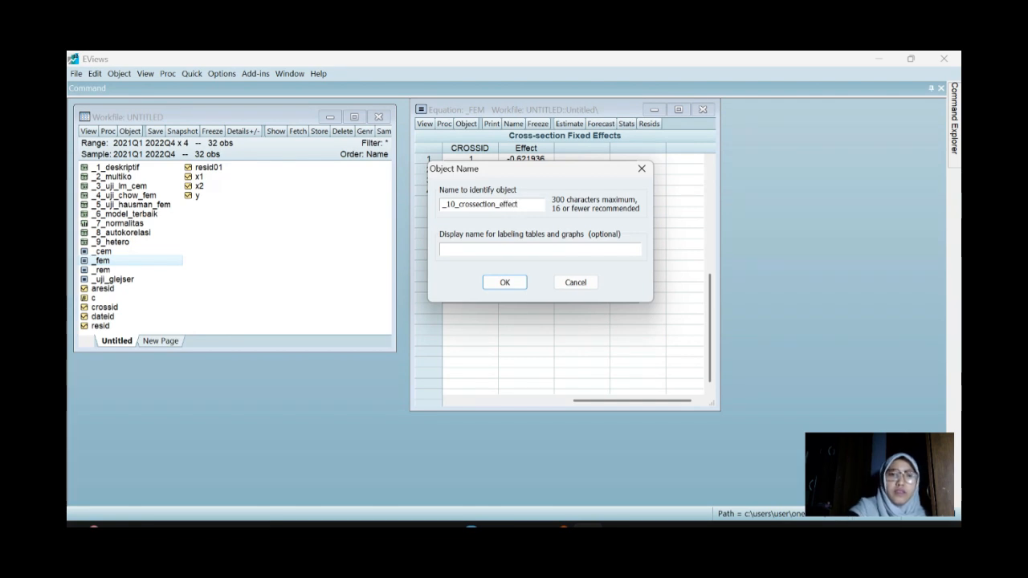
{"action": "type", "text": "ect"}
{"action": "key", "text": "Return"}
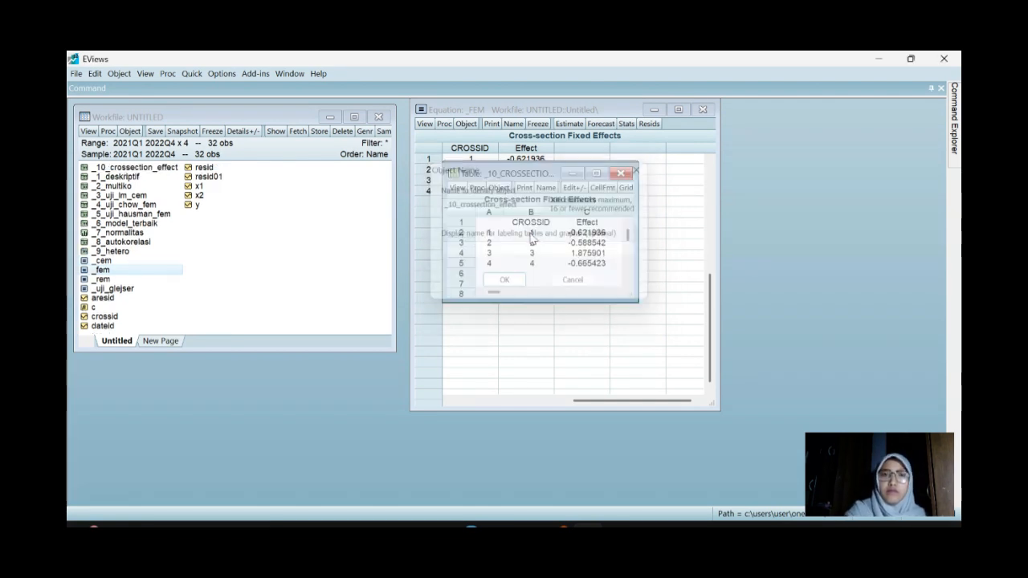
{"action": "left_click", "coordinate": [621, 174]}
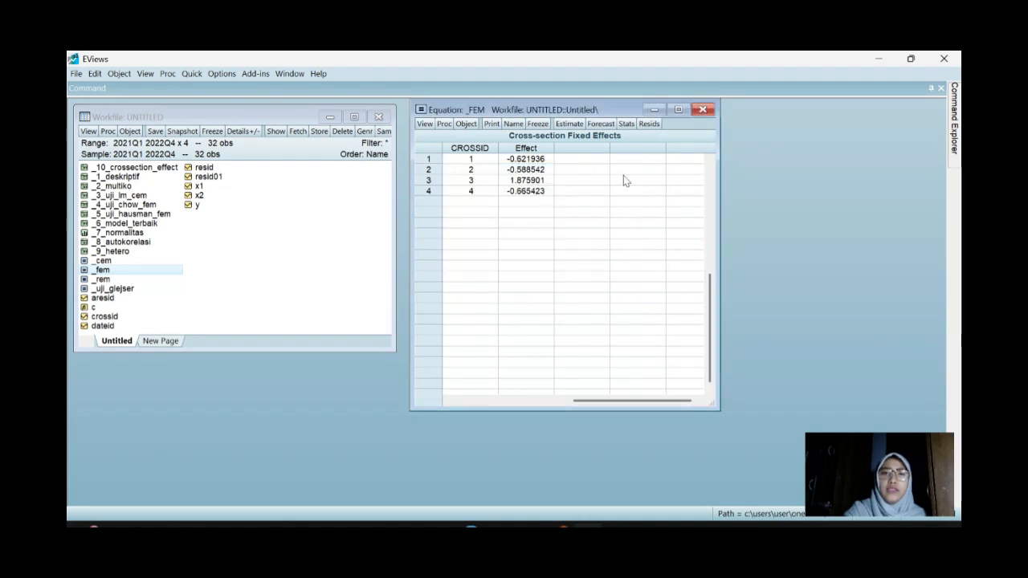
{"action": "left_click", "coordinate": [702, 110]}
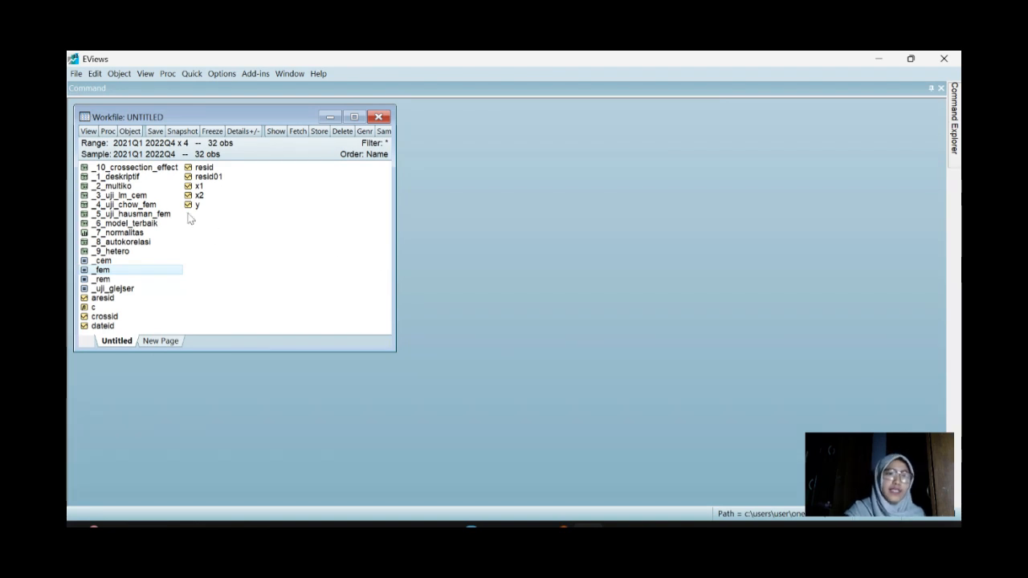
Save the workfile as rdp fem in the Downloads folder, using single precision series storage
{"action": "left_click", "coordinate": [74, 74]}
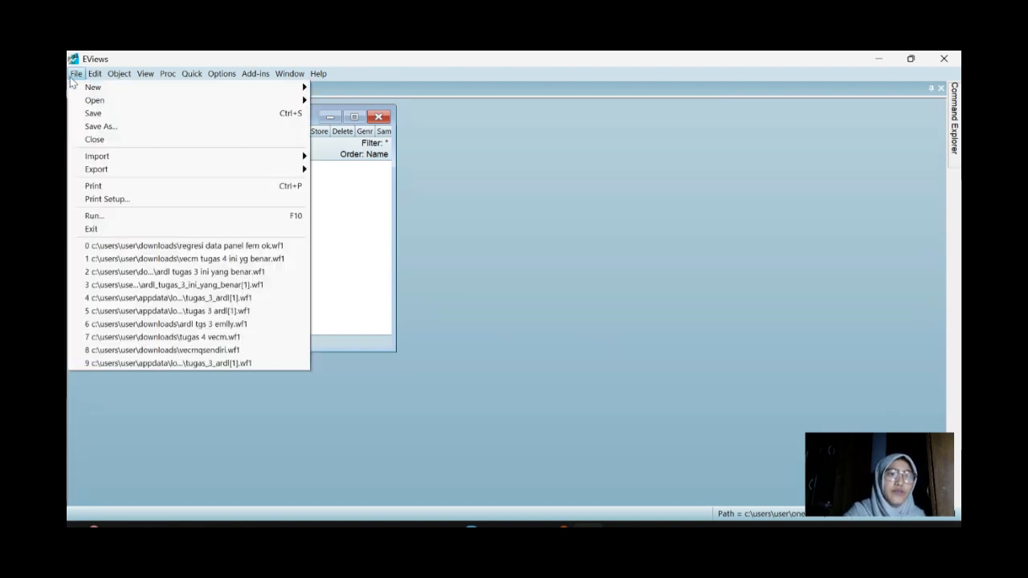
{"action": "left_click", "coordinate": [109, 113]}
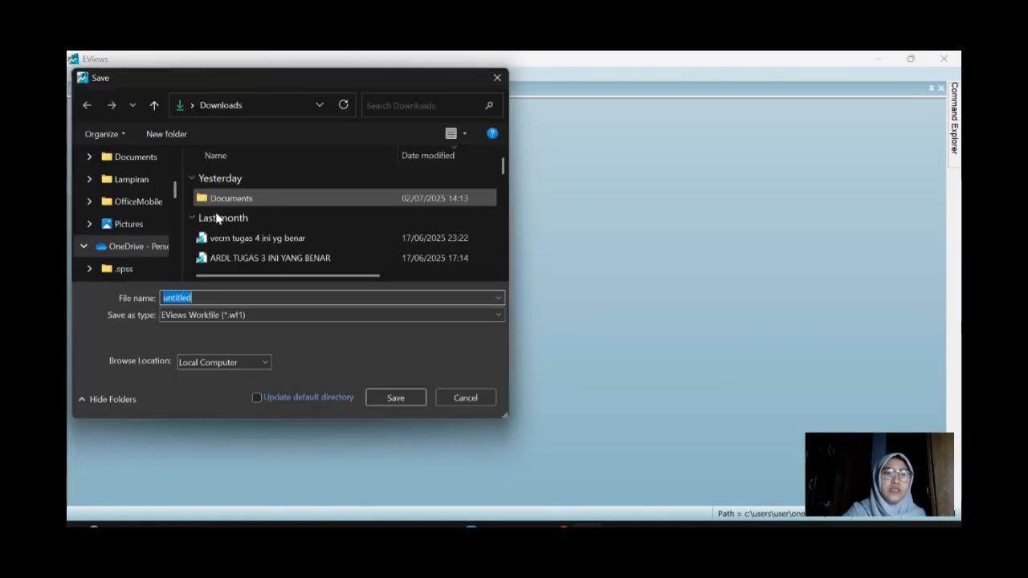
{"action": "scroll", "coordinate": [145, 225], "scroll_direction": "down", "scroll_amount": 1}
{"action": "scroll", "coordinate": [145, 227], "scroll_direction": "up", "scroll_amount": 1}
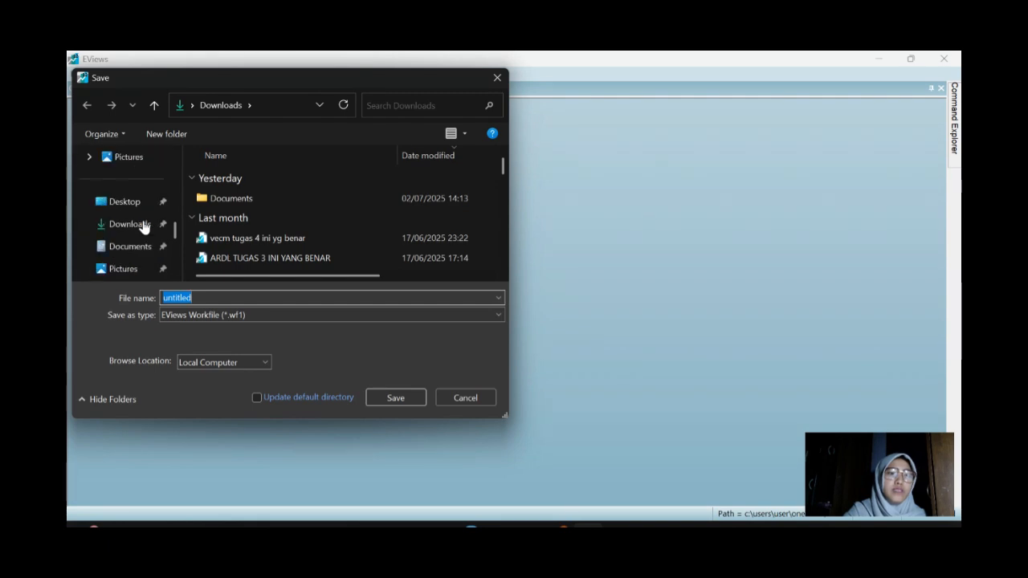
{"action": "left_click", "coordinate": [143, 224]}
{"action": "double_click", "coordinate": [199, 297]}
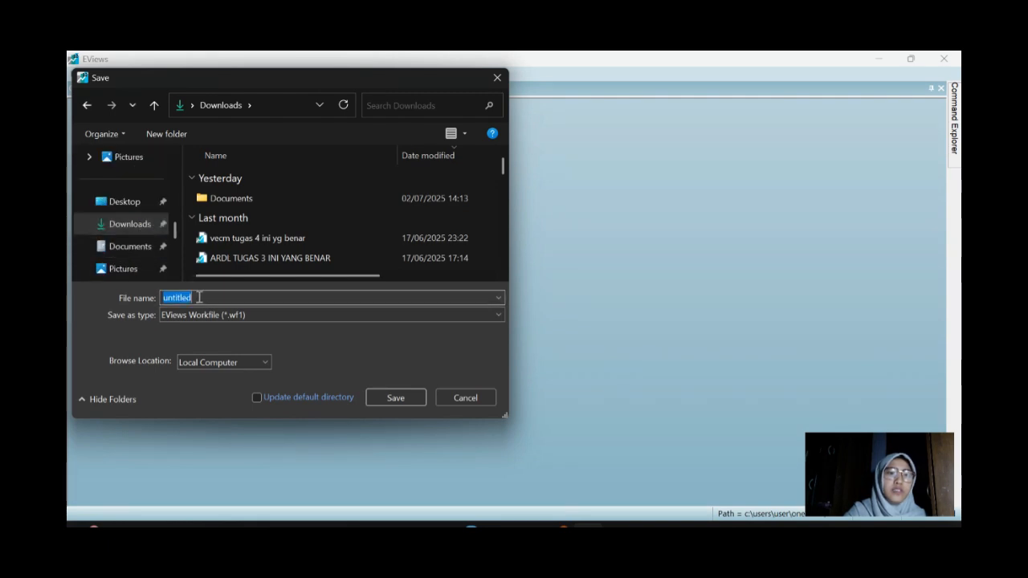
{"action": "key", "text": "BackSpace"}
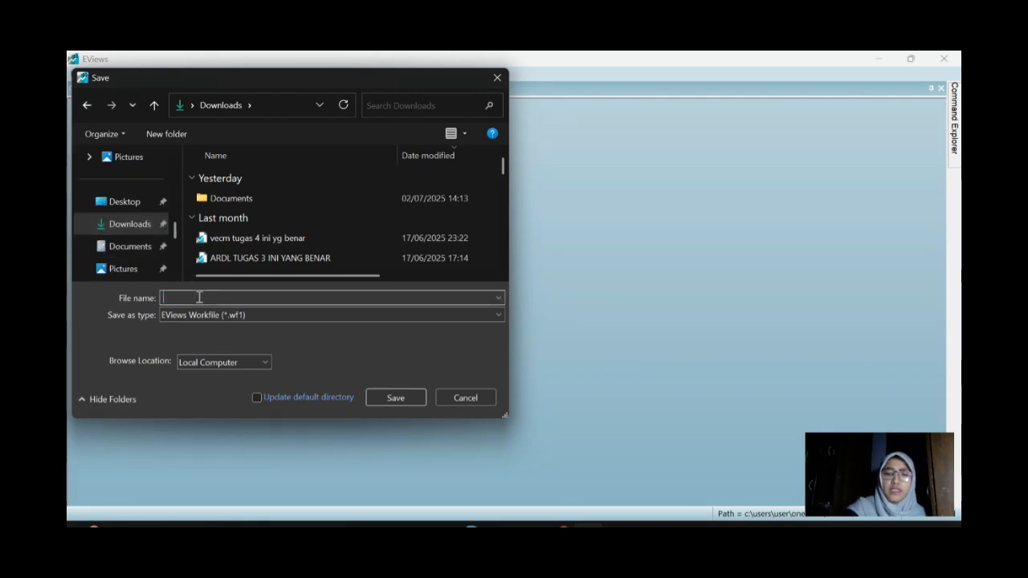
{"action": "type", "text": "r"}
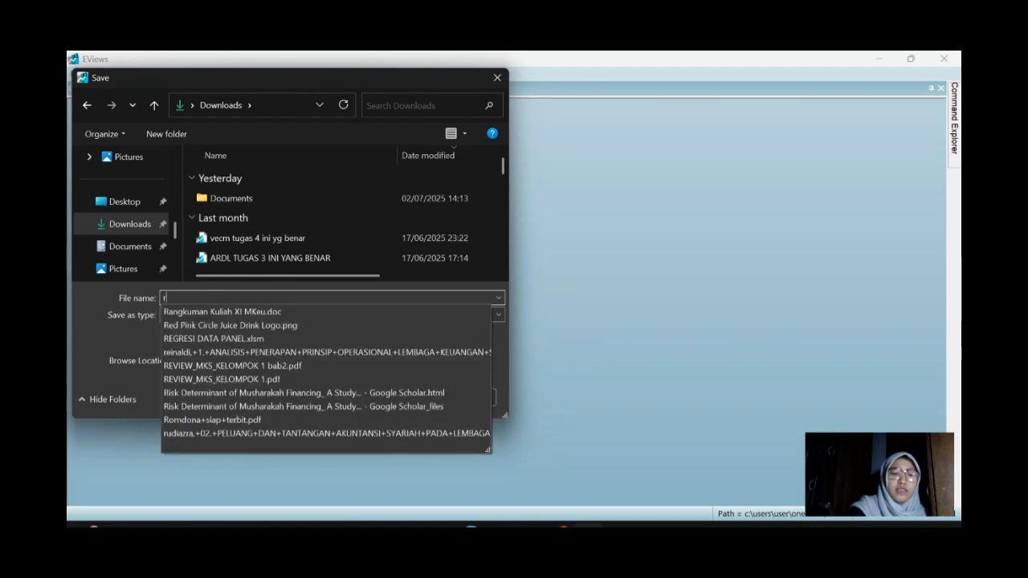
{"action": "type", "text": "dp"}
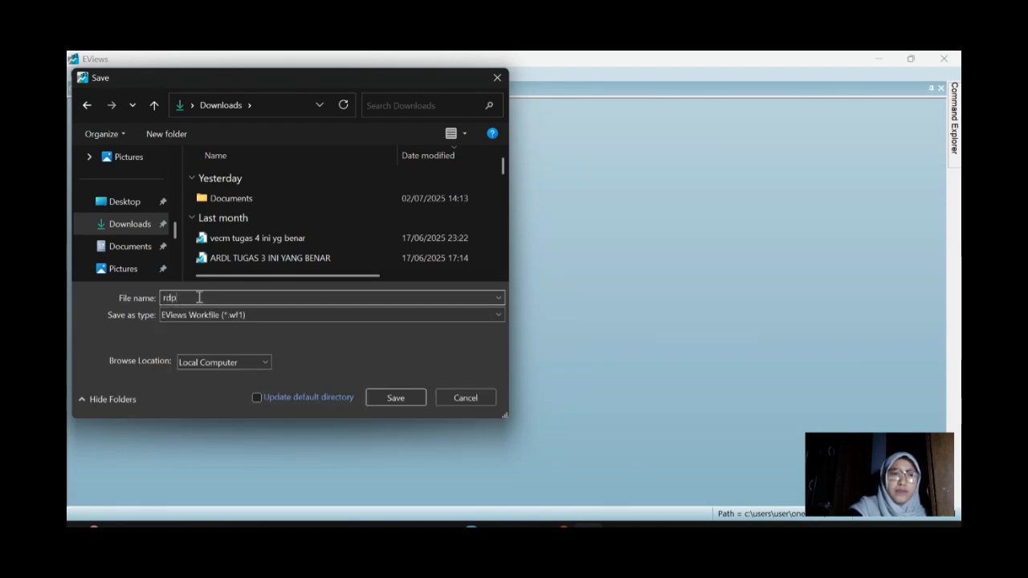
{"action": "type", "text": " fem"}
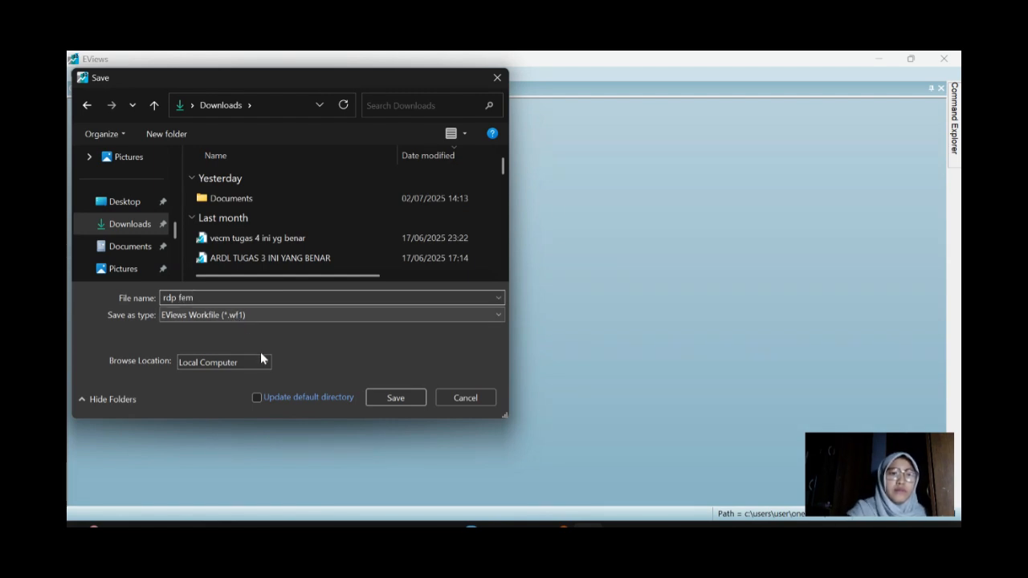
{"action": "left_click", "coordinate": [382, 396]}
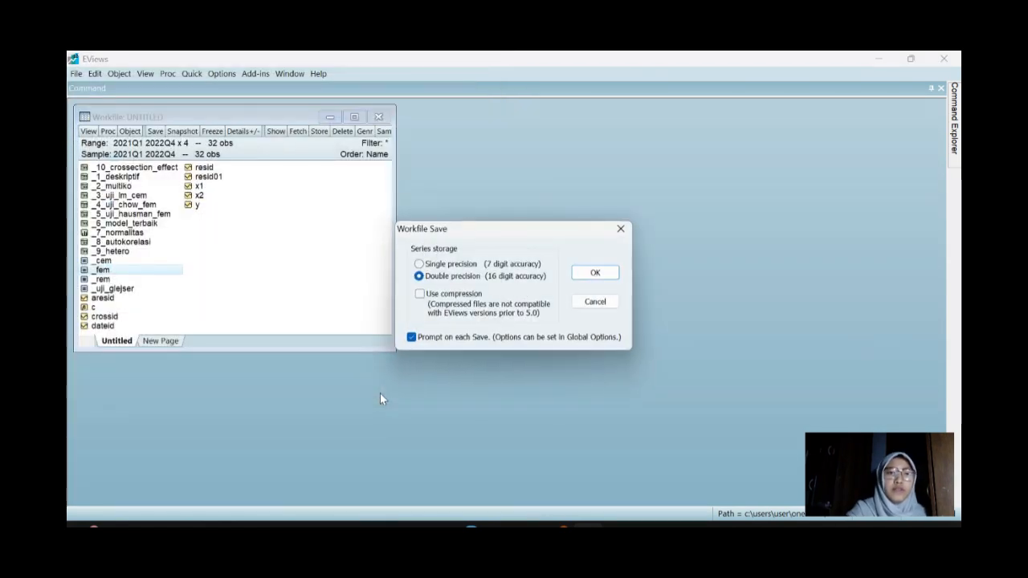
{"action": "left_click", "coordinate": [418, 265]}
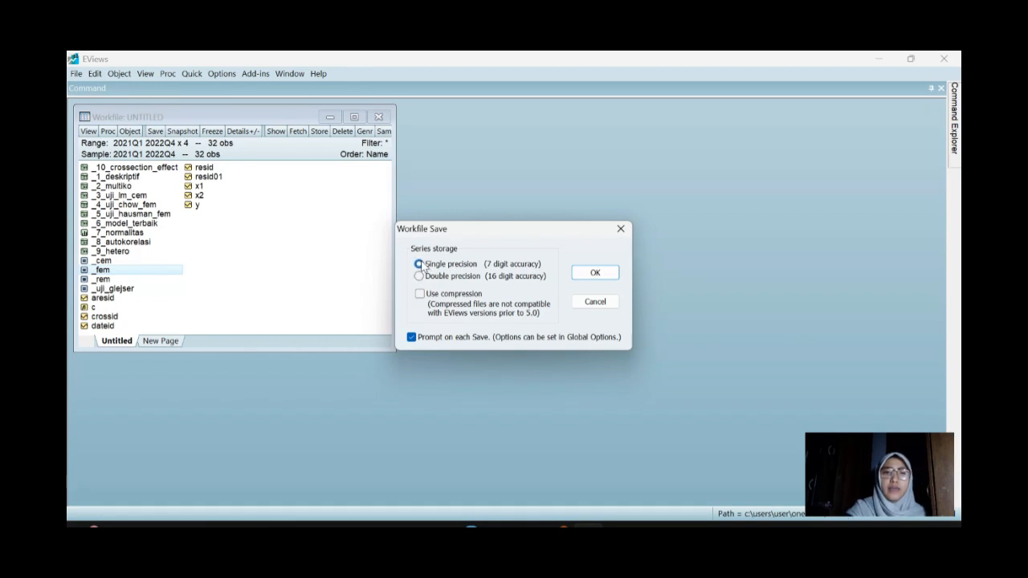
{"action": "left_click", "coordinate": [594, 275]}
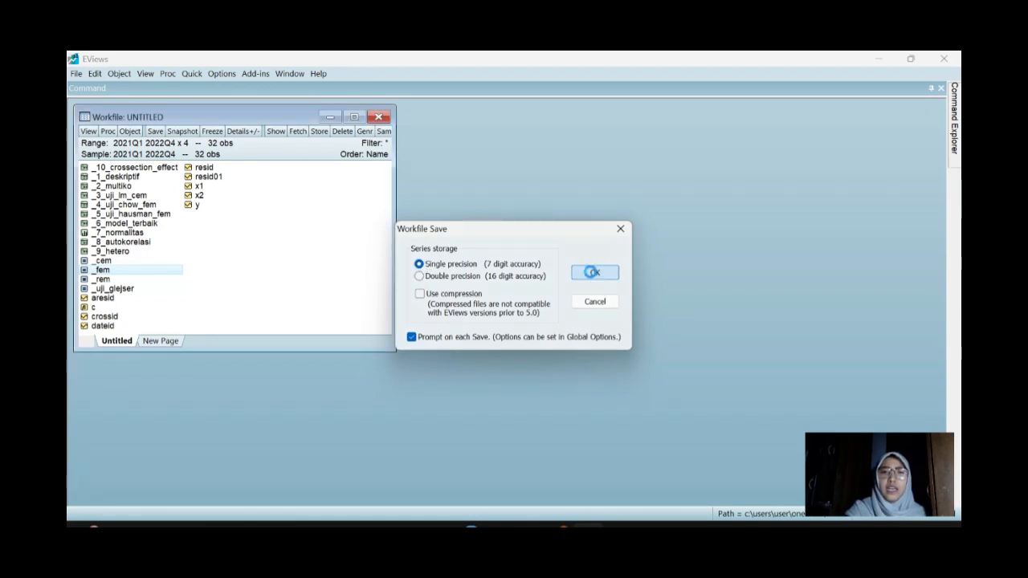
Close EViews and go through the PPT 1.pptx slides in Chrome to the heteroskedasticity test slide
{"action": "left_click", "coordinate": [944, 58]}
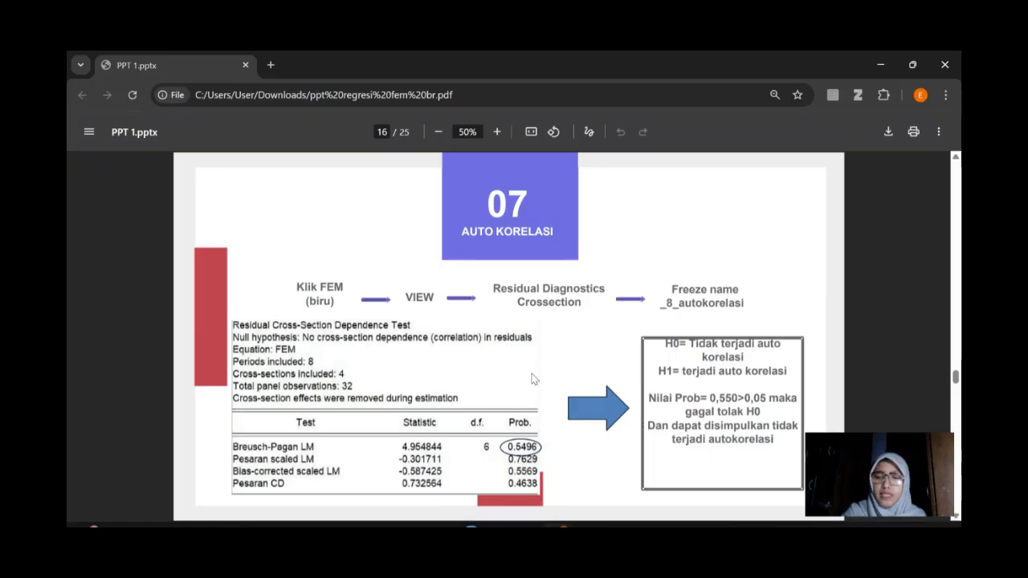
{"action": "scroll", "coordinate": [534, 379], "scroll_direction": "down", "scroll_amount": 5}
{"action": "scroll", "coordinate": [534, 380], "scroll_direction": "down", "scroll_amount": 5}
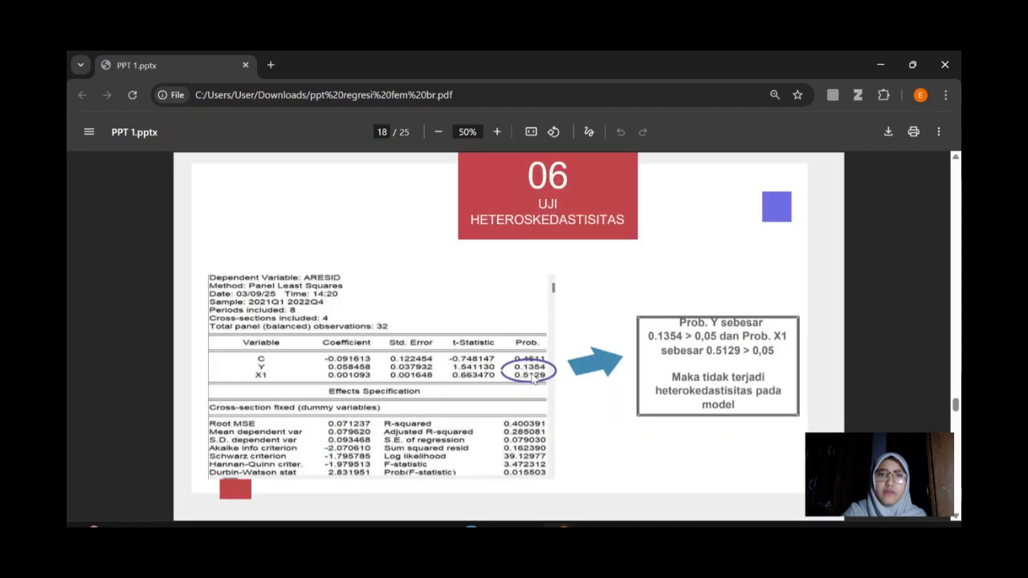